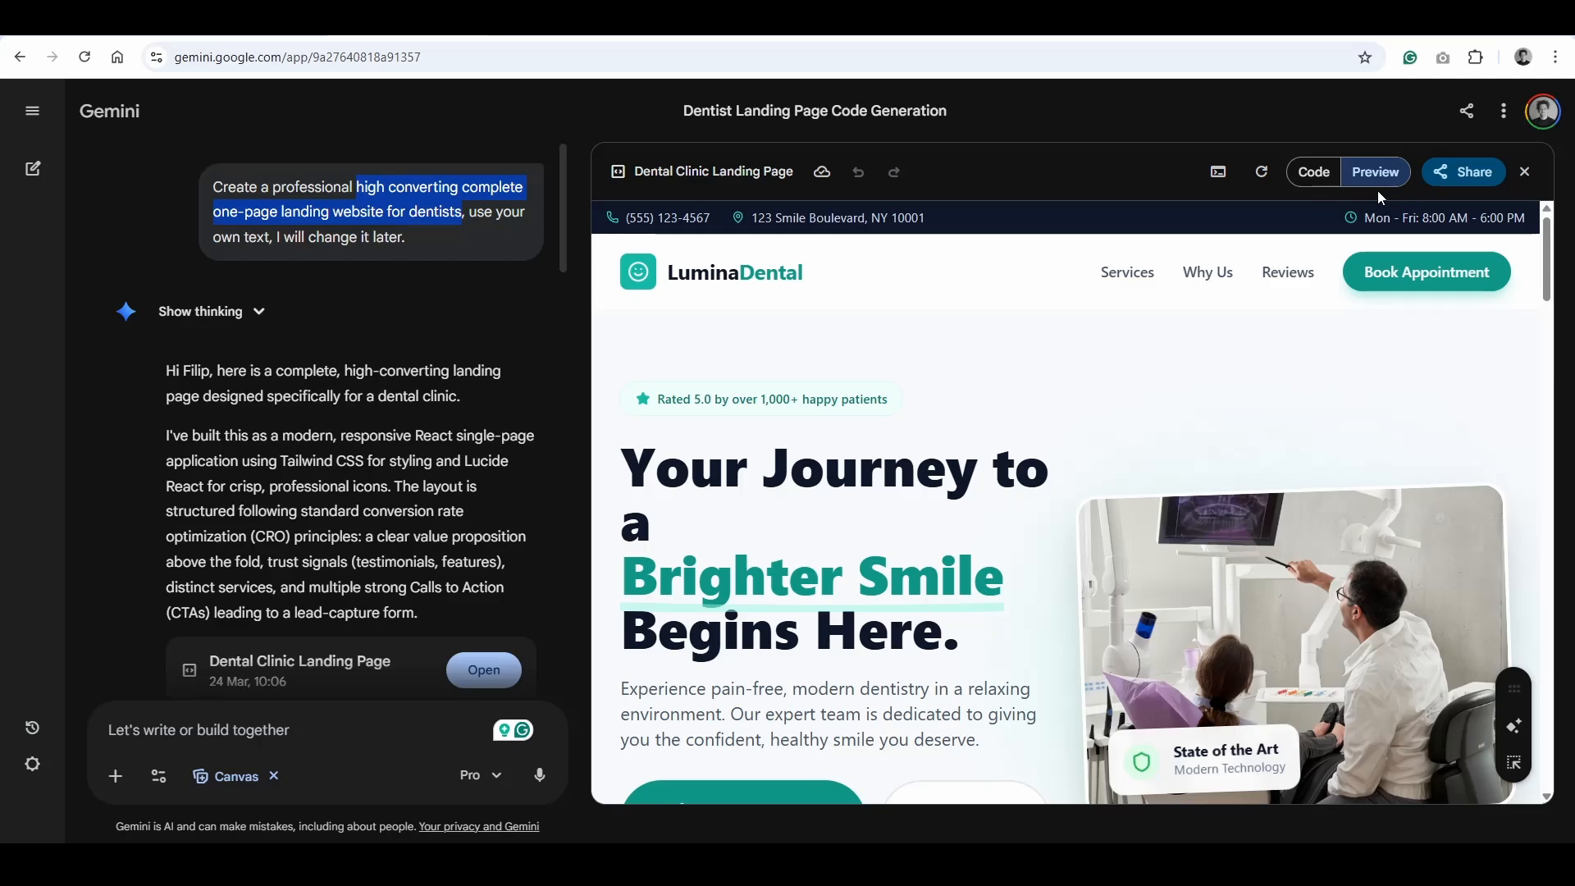
- Copy the dental landing page's generated contents and paste them into a new file in Visual Studio Code
left_click(1463, 183)
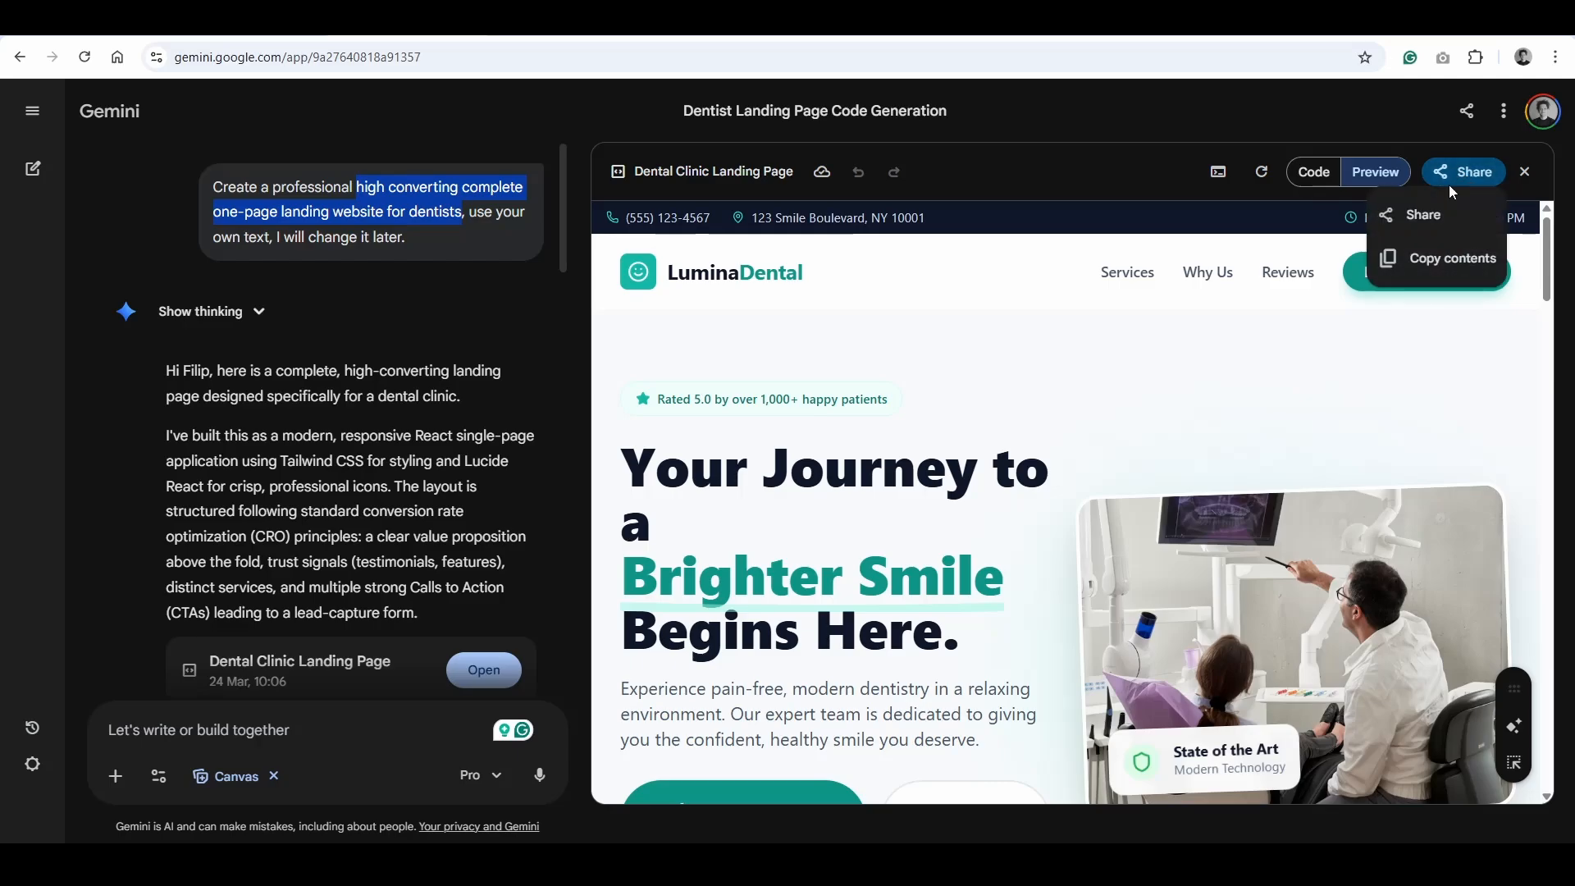
left_click(1428, 259)
key("super")
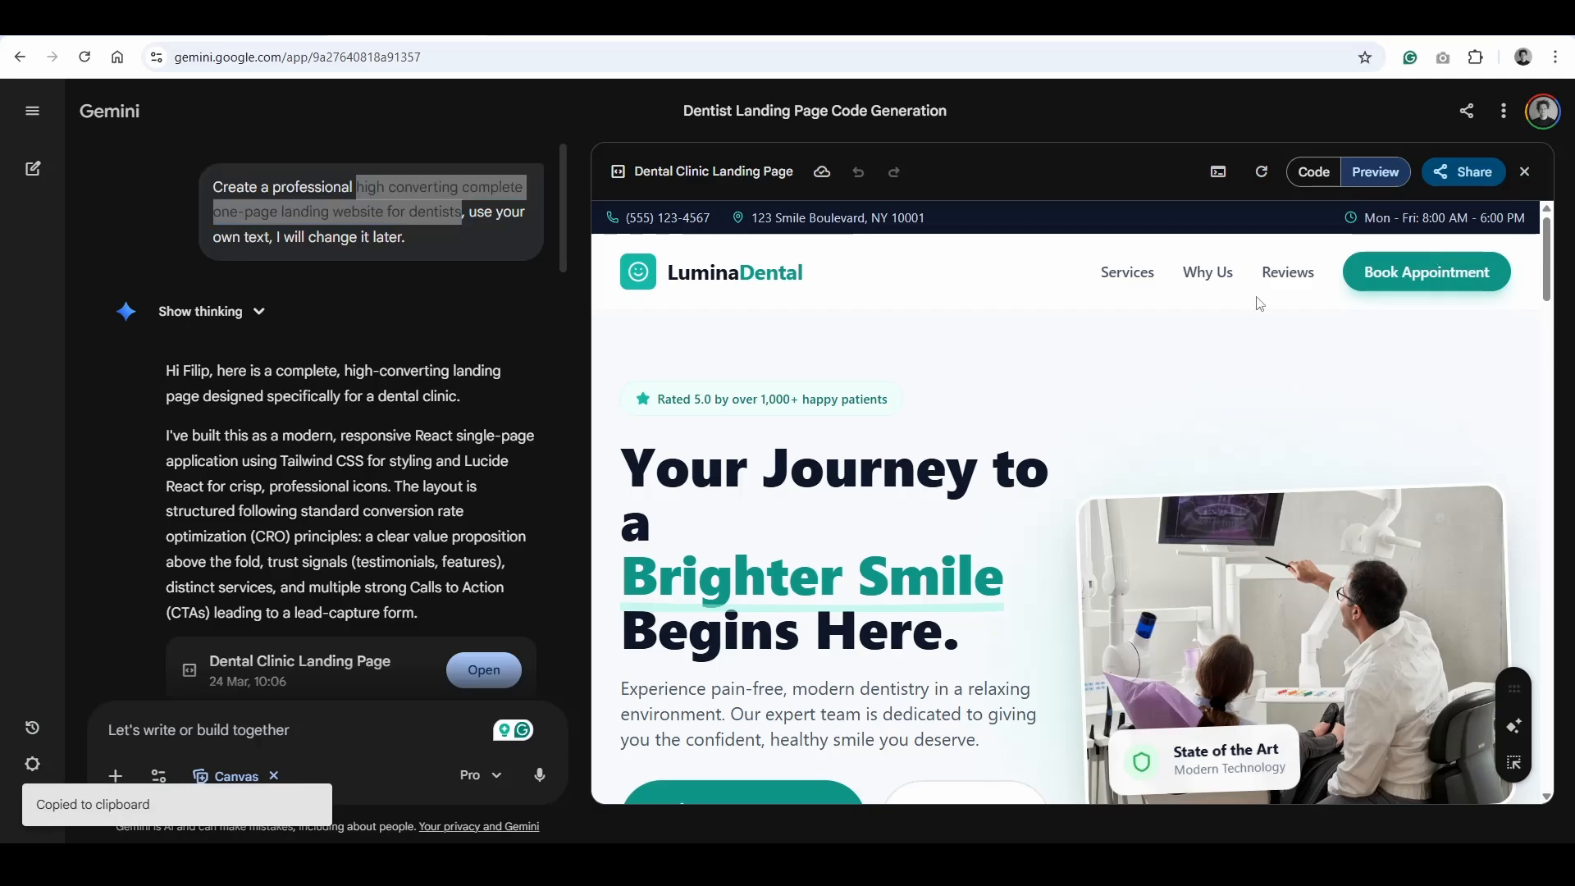
type("vis")
key("Return")
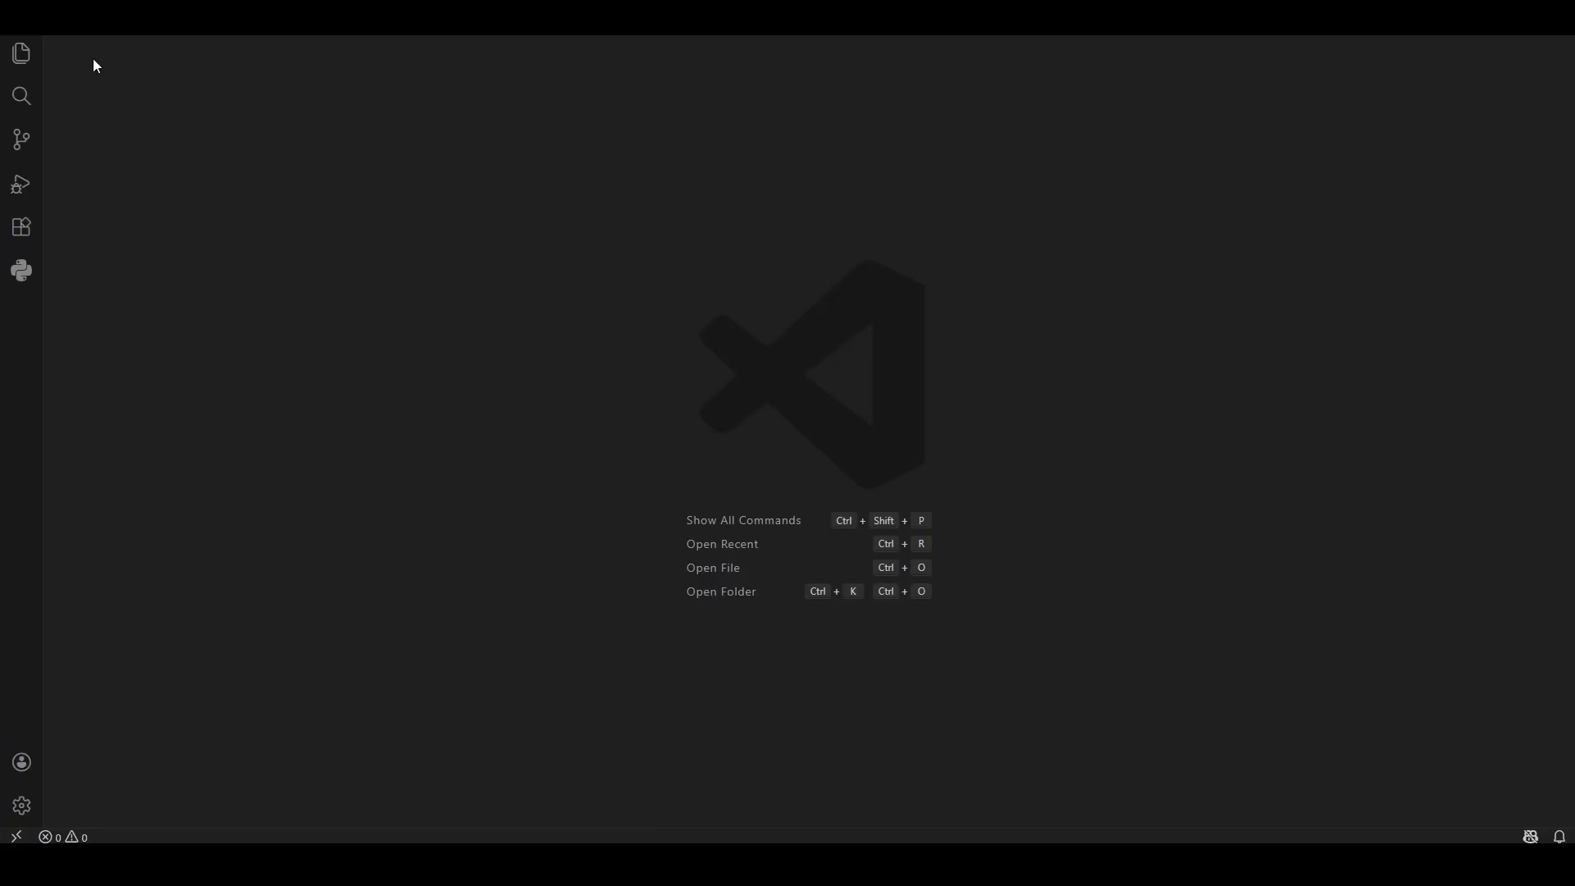
left_click(53, 32)
left_click(69, 41)
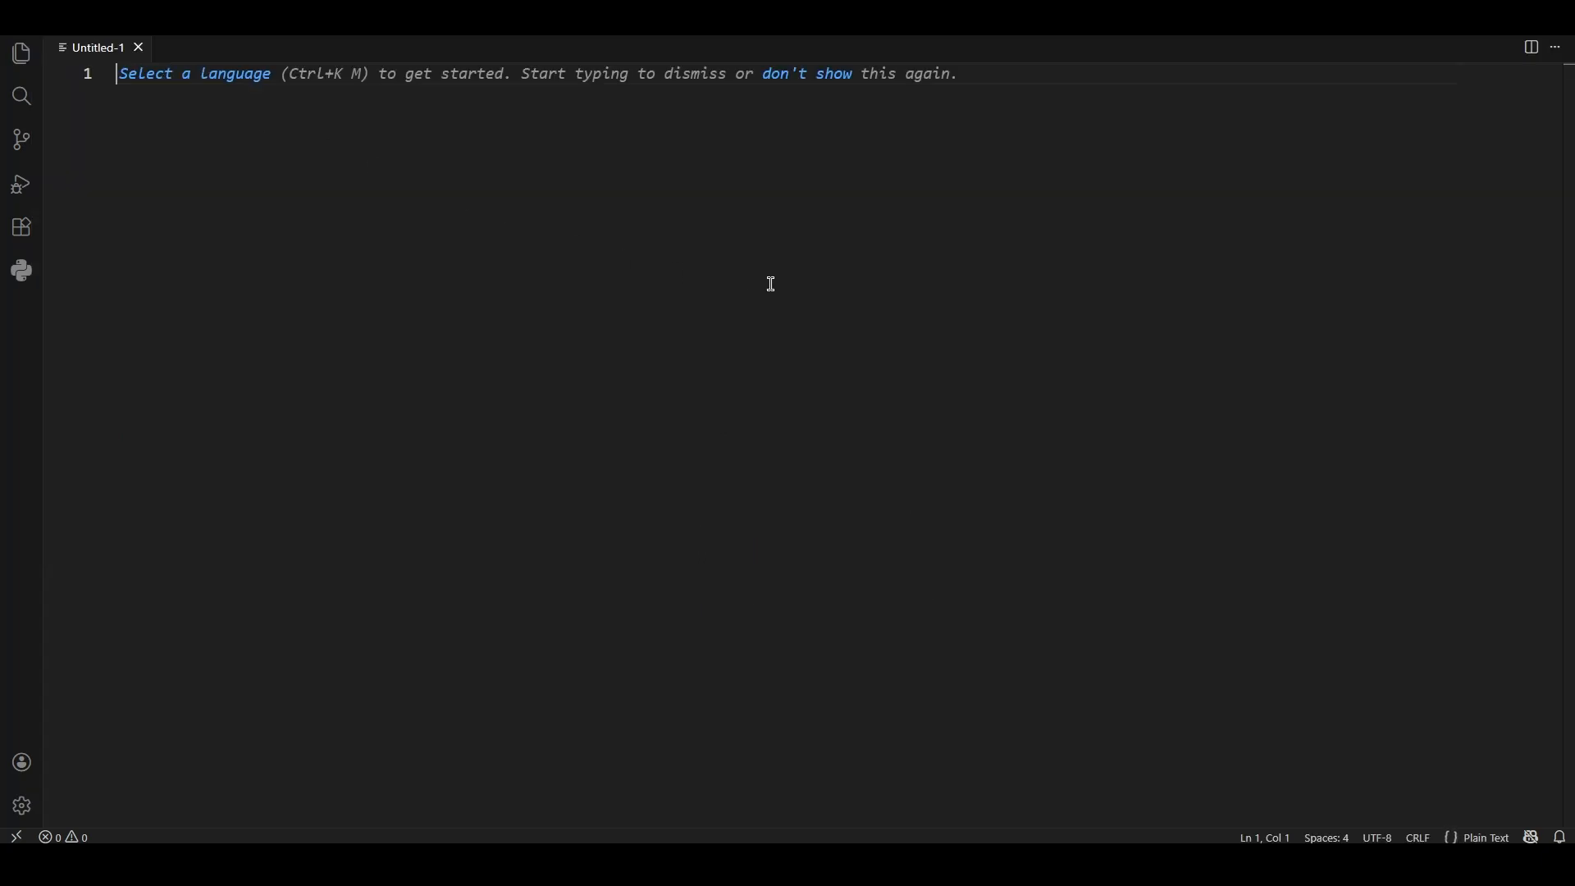
key("ctrl+v")
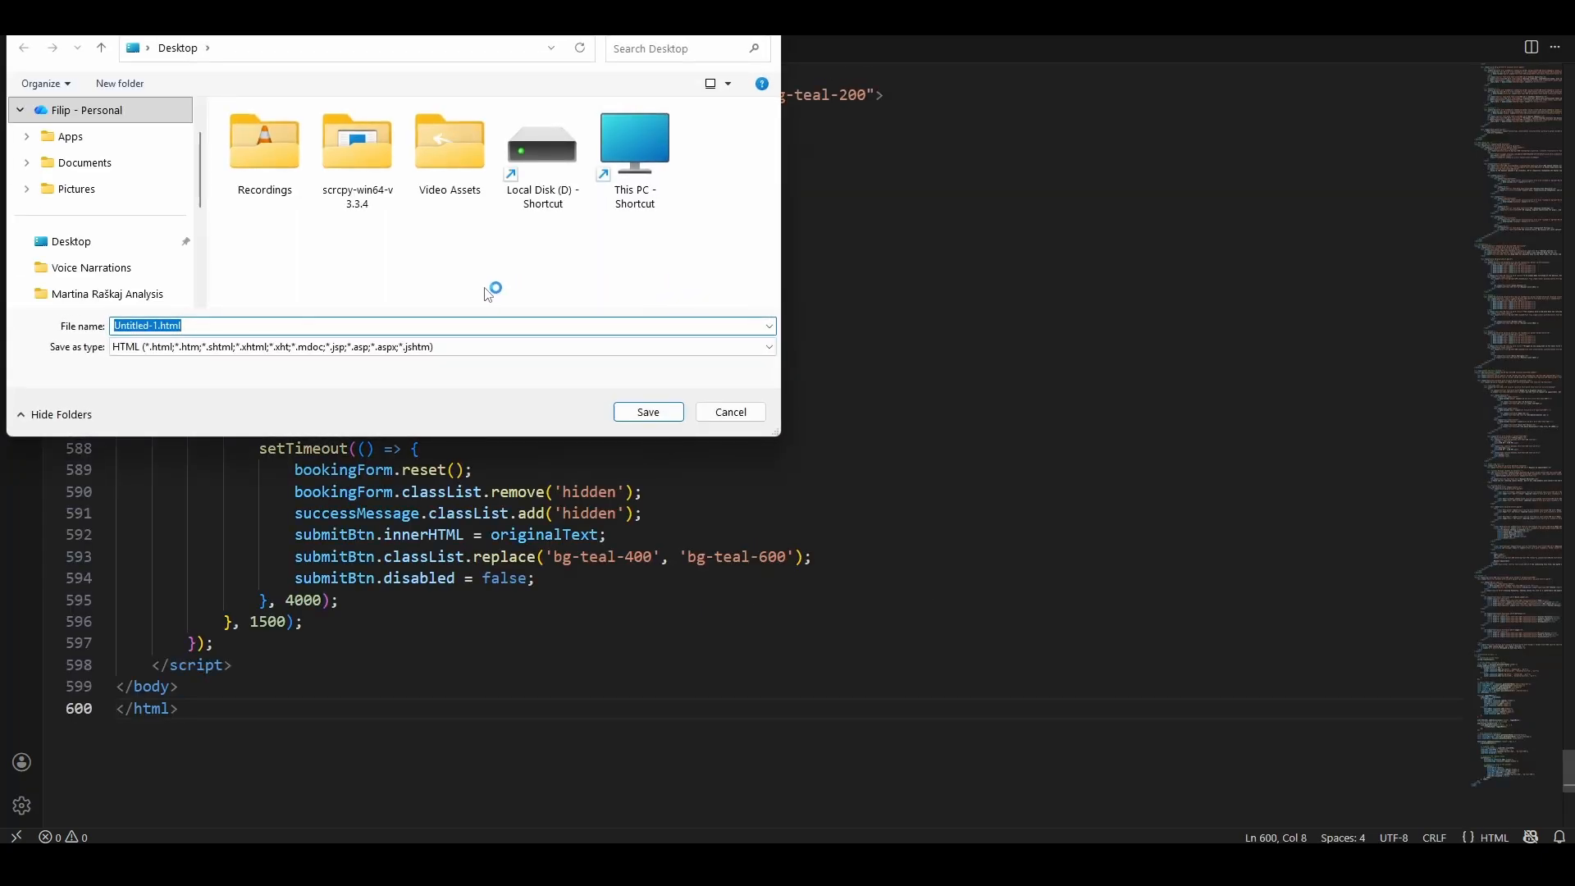
- Save the HTML file as index inside a new Desktop folder named Website
type("index")
left_click(410, 298)
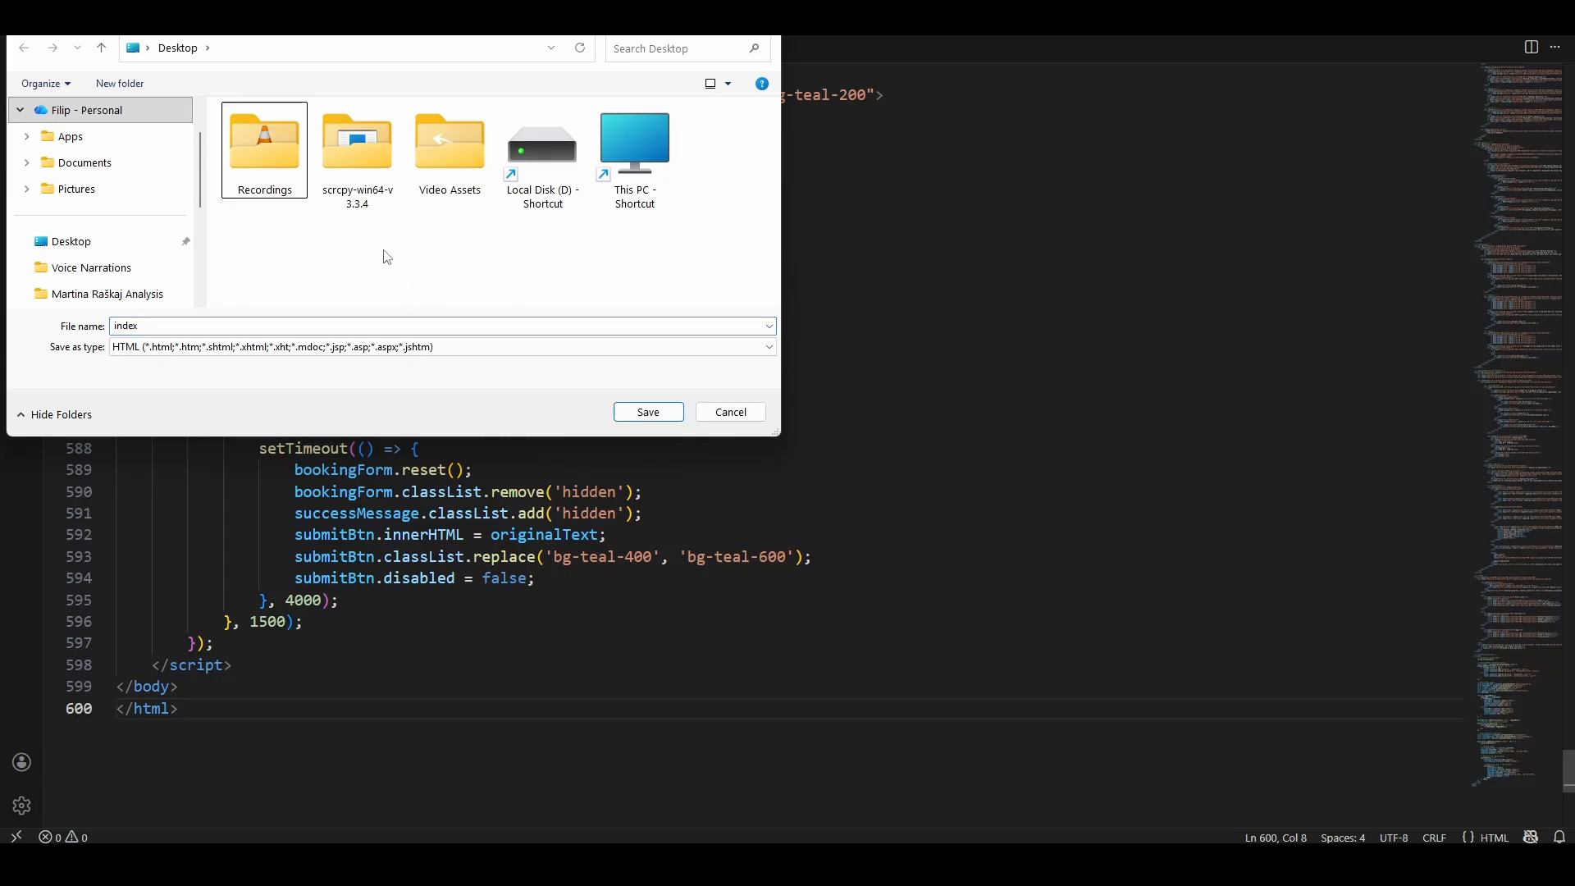
left_click(115, 90)
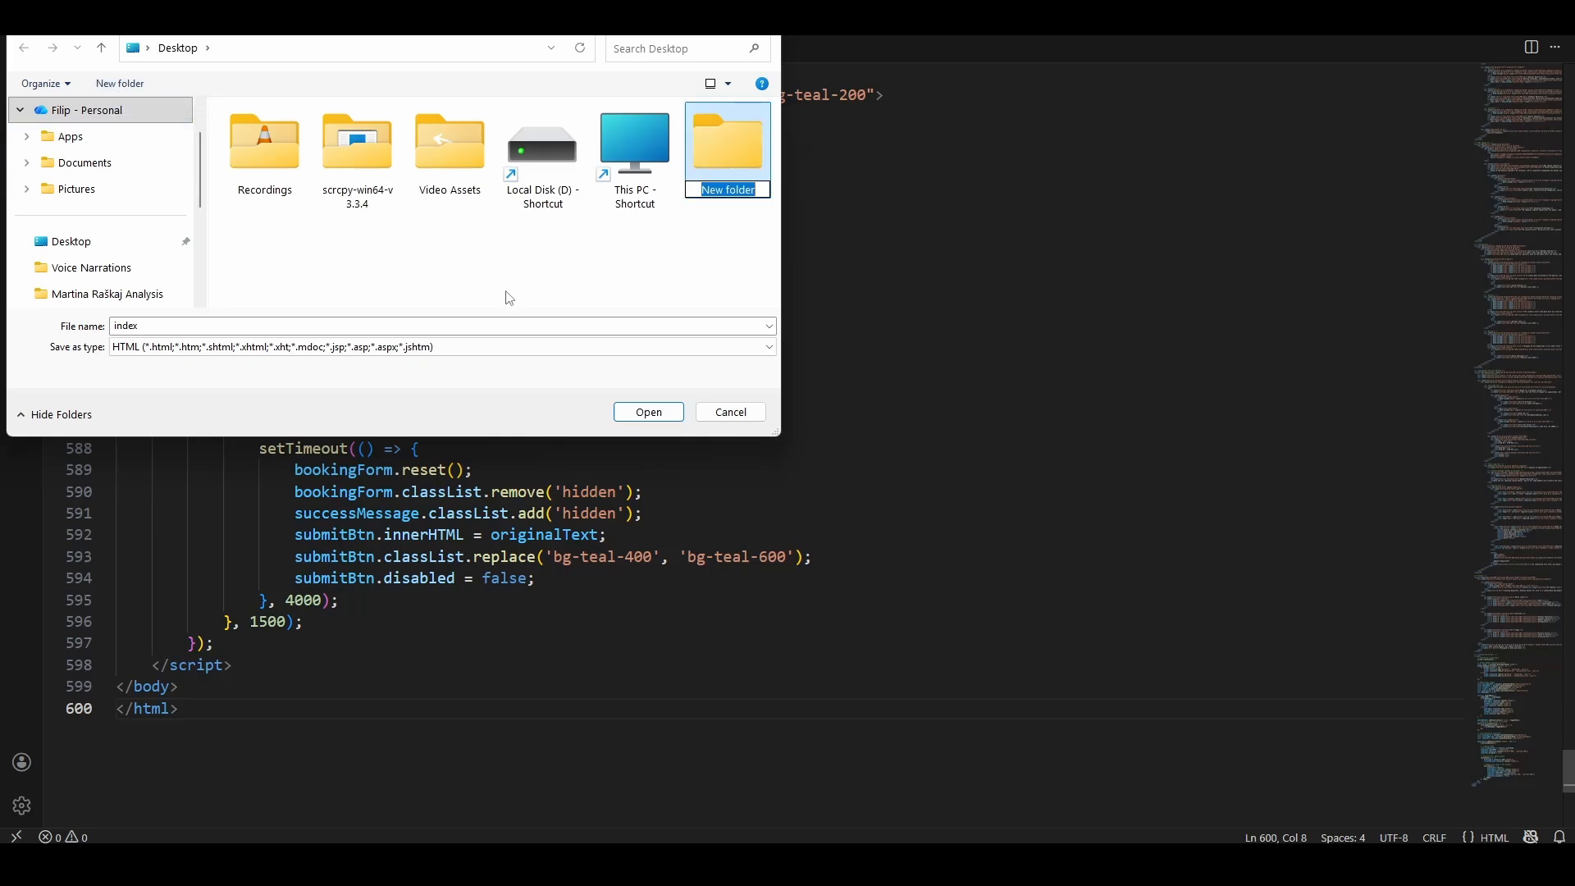
type("Website")
key("Return")
double_click(728, 147)
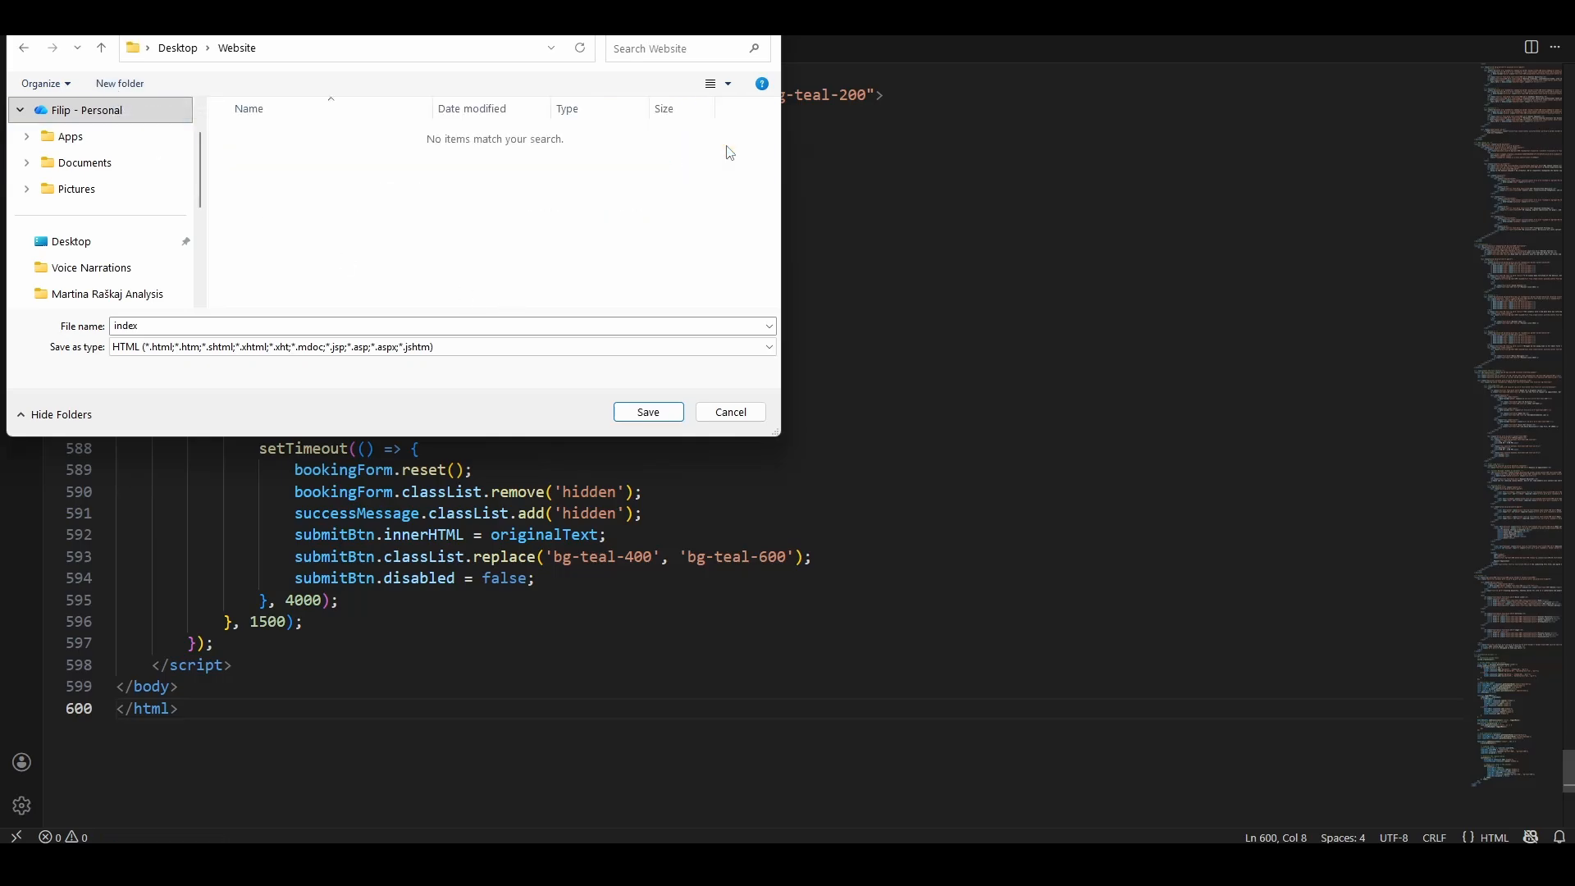
left_click(629, 417)
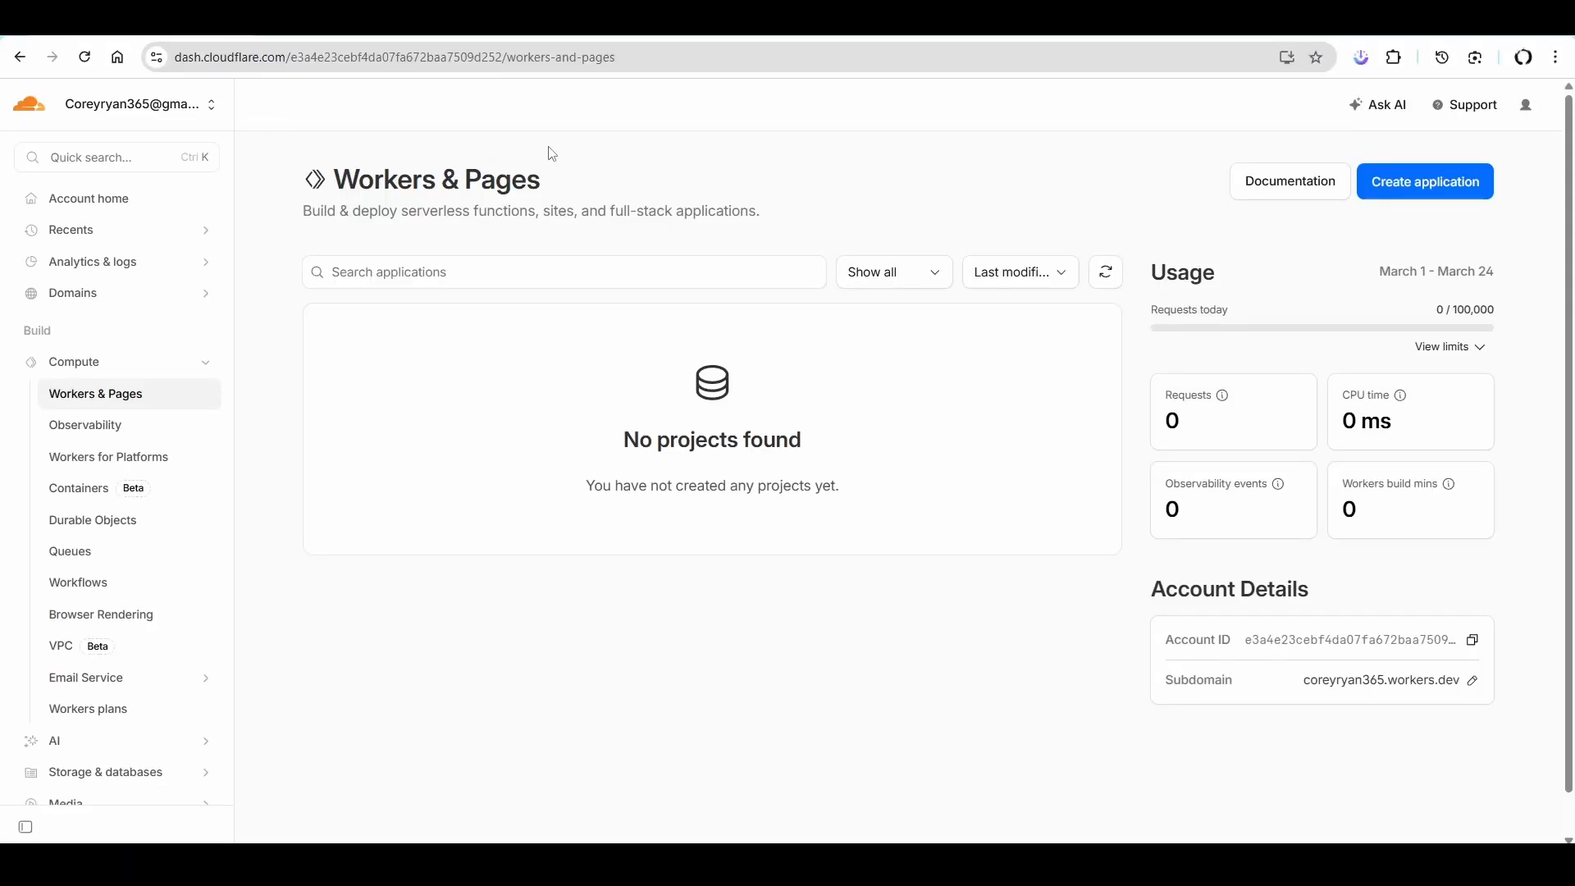
- In the Cloudflare dashboard, create a Pages project named dentist using the direct file upload method
left_click(105, 199)
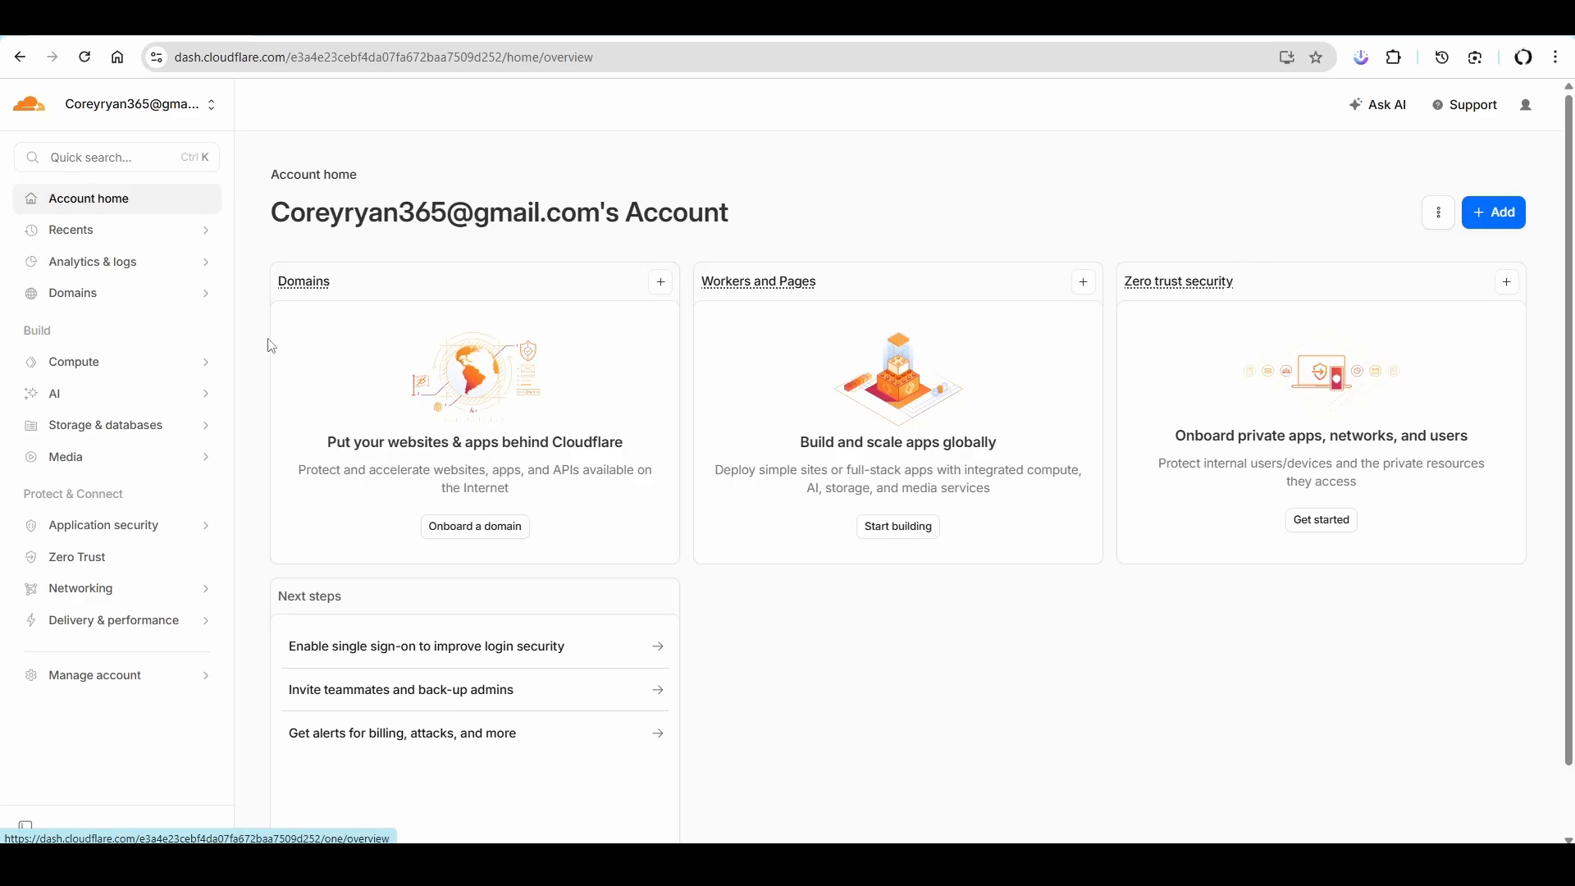
left_click(1494, 226)
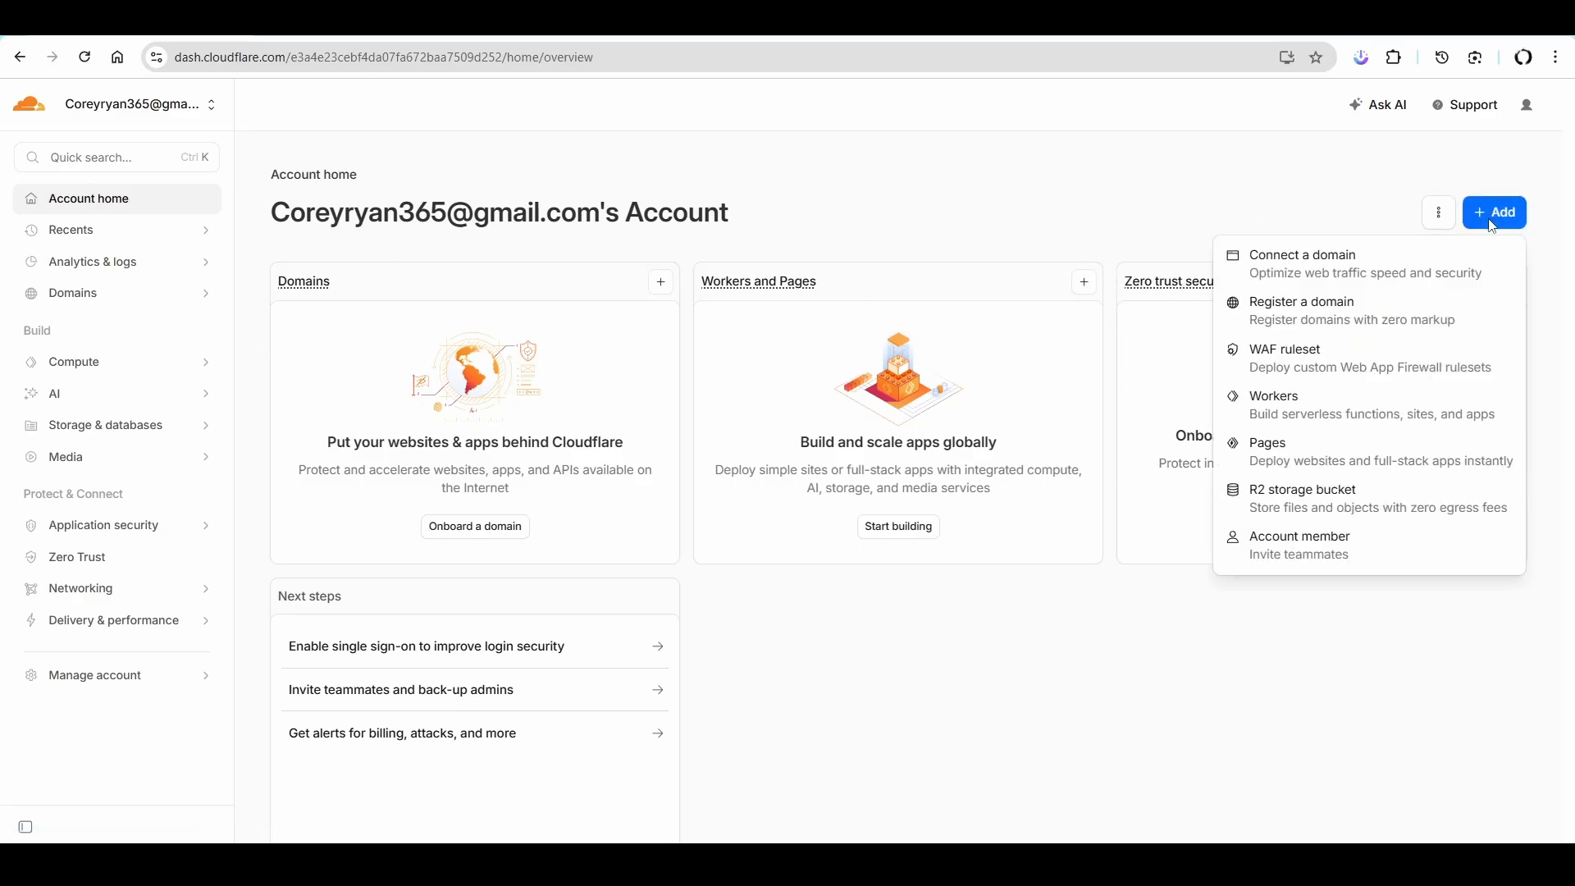
left_click(1311, 462)
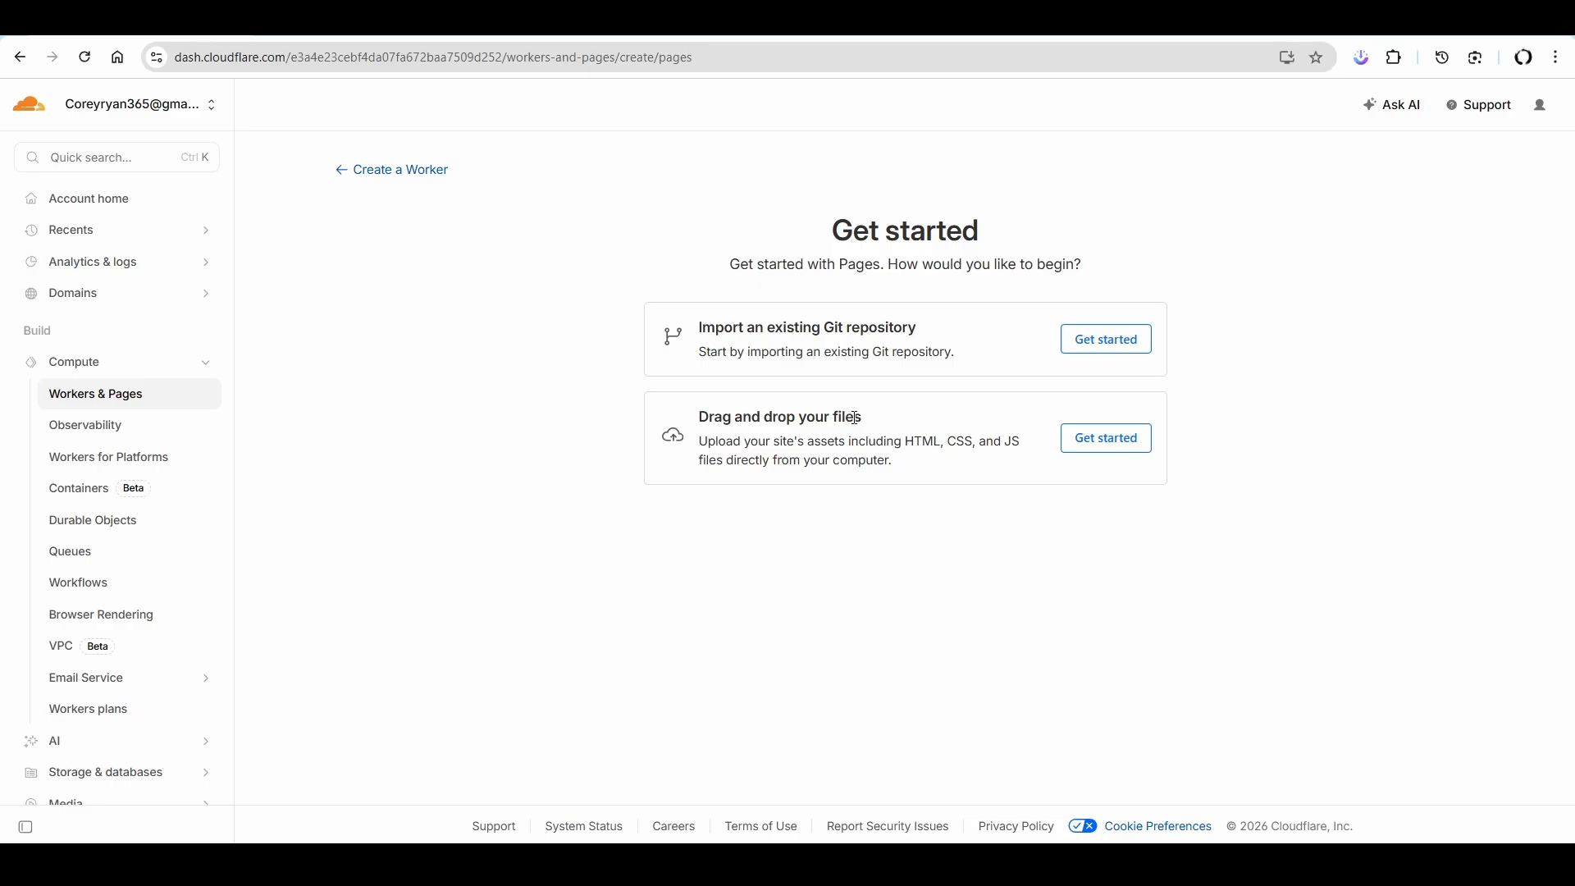
left_click(1104, 438)
left_click(771, 501)
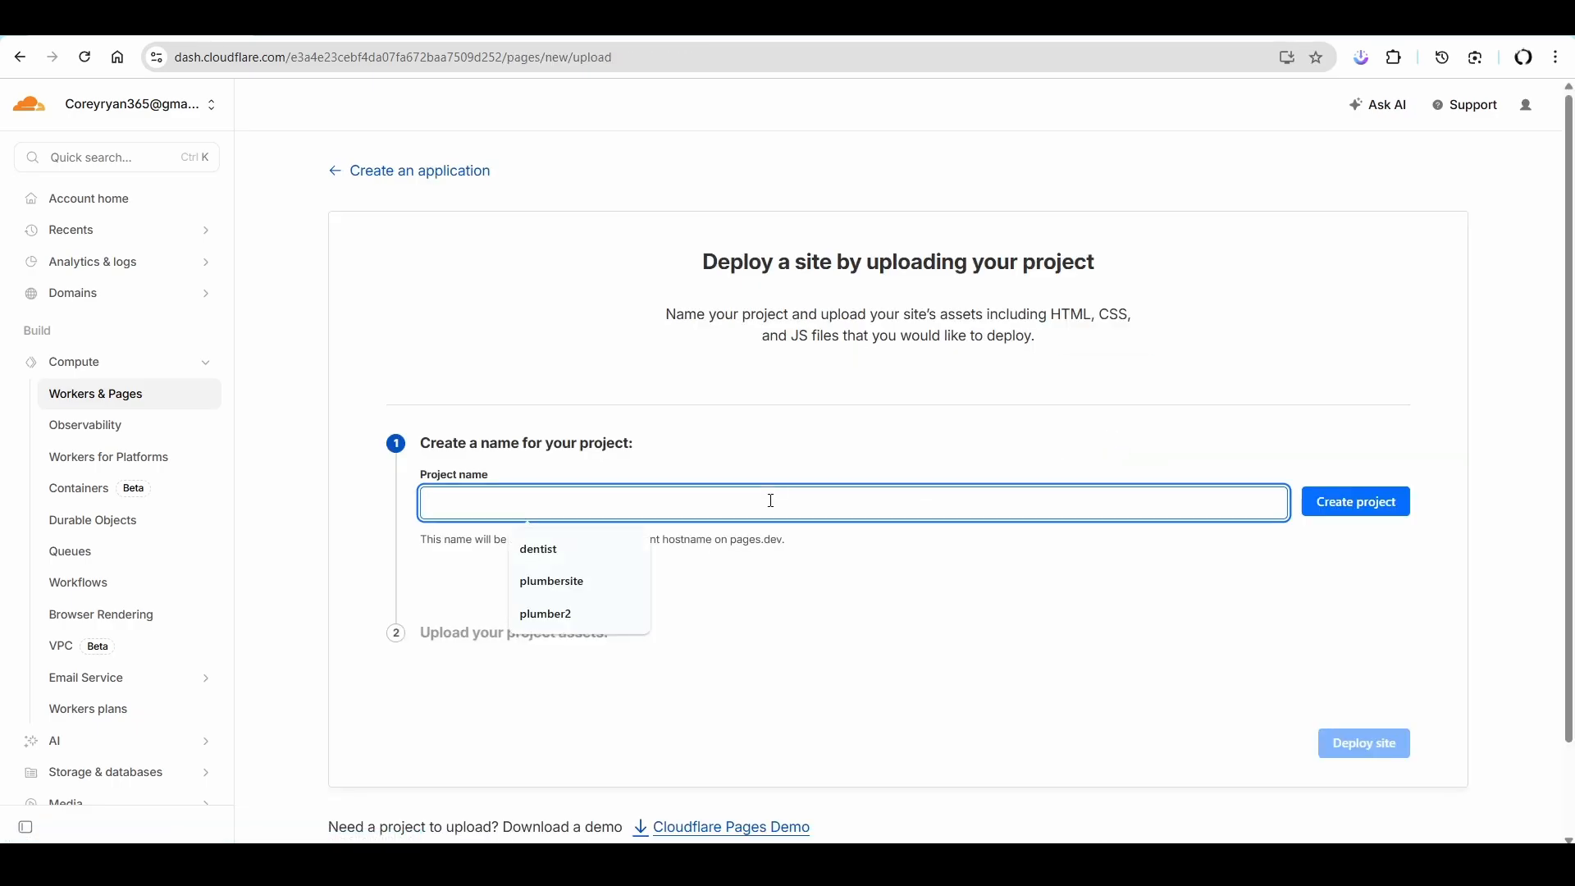
type("dentis")
type("t")
left_click(1350, 506)
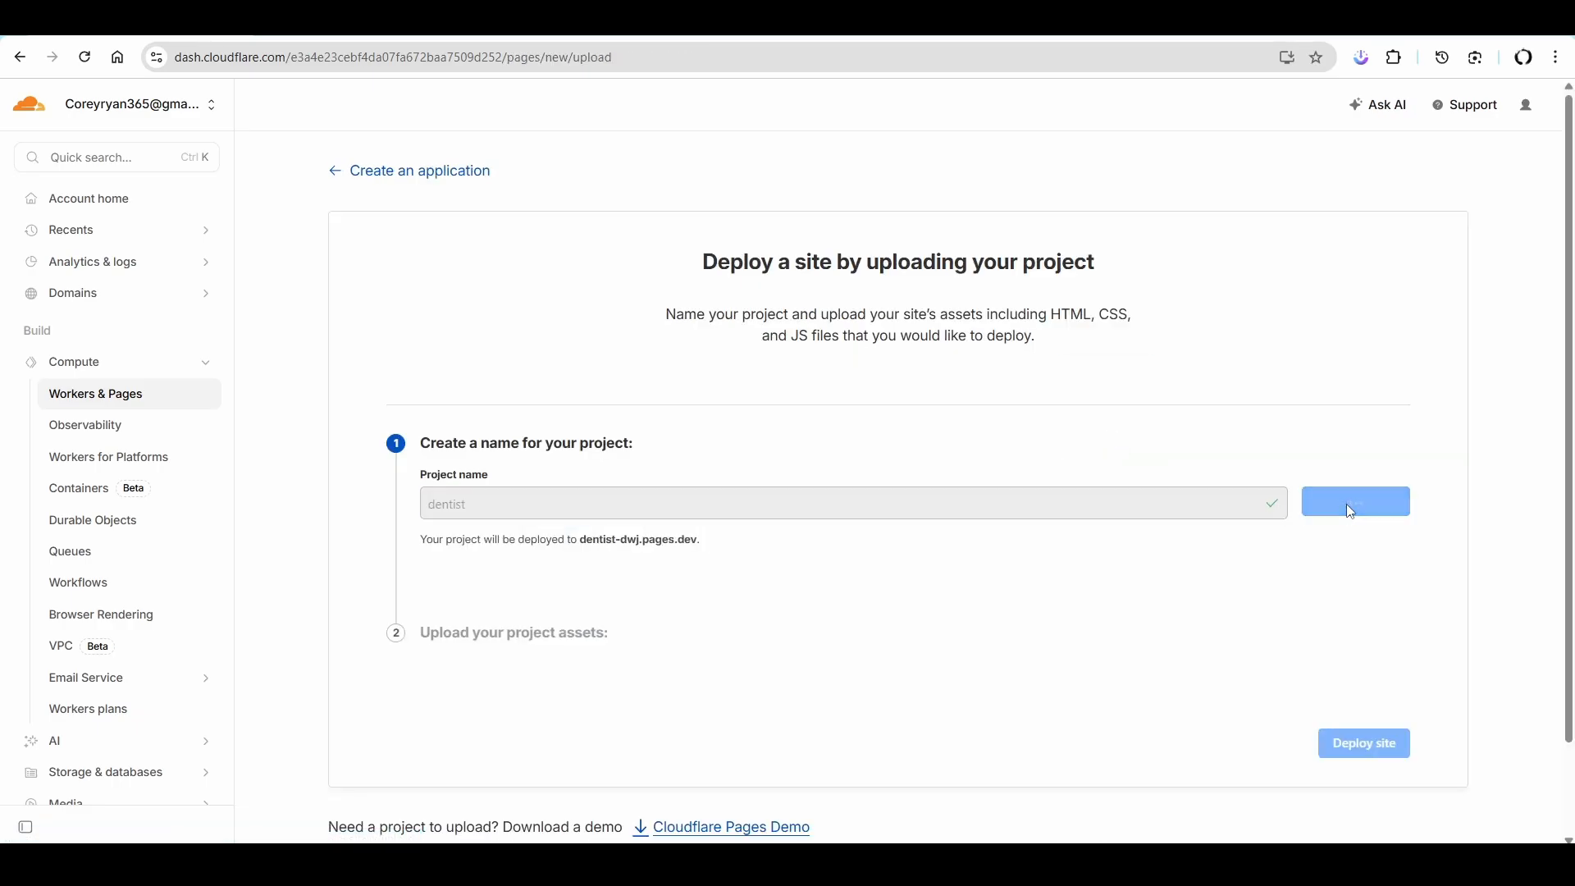
- Upload the Website folder from the desktop as the project assets, deploy the site and continue to the project
scroll(1034, 473, "down", 3)
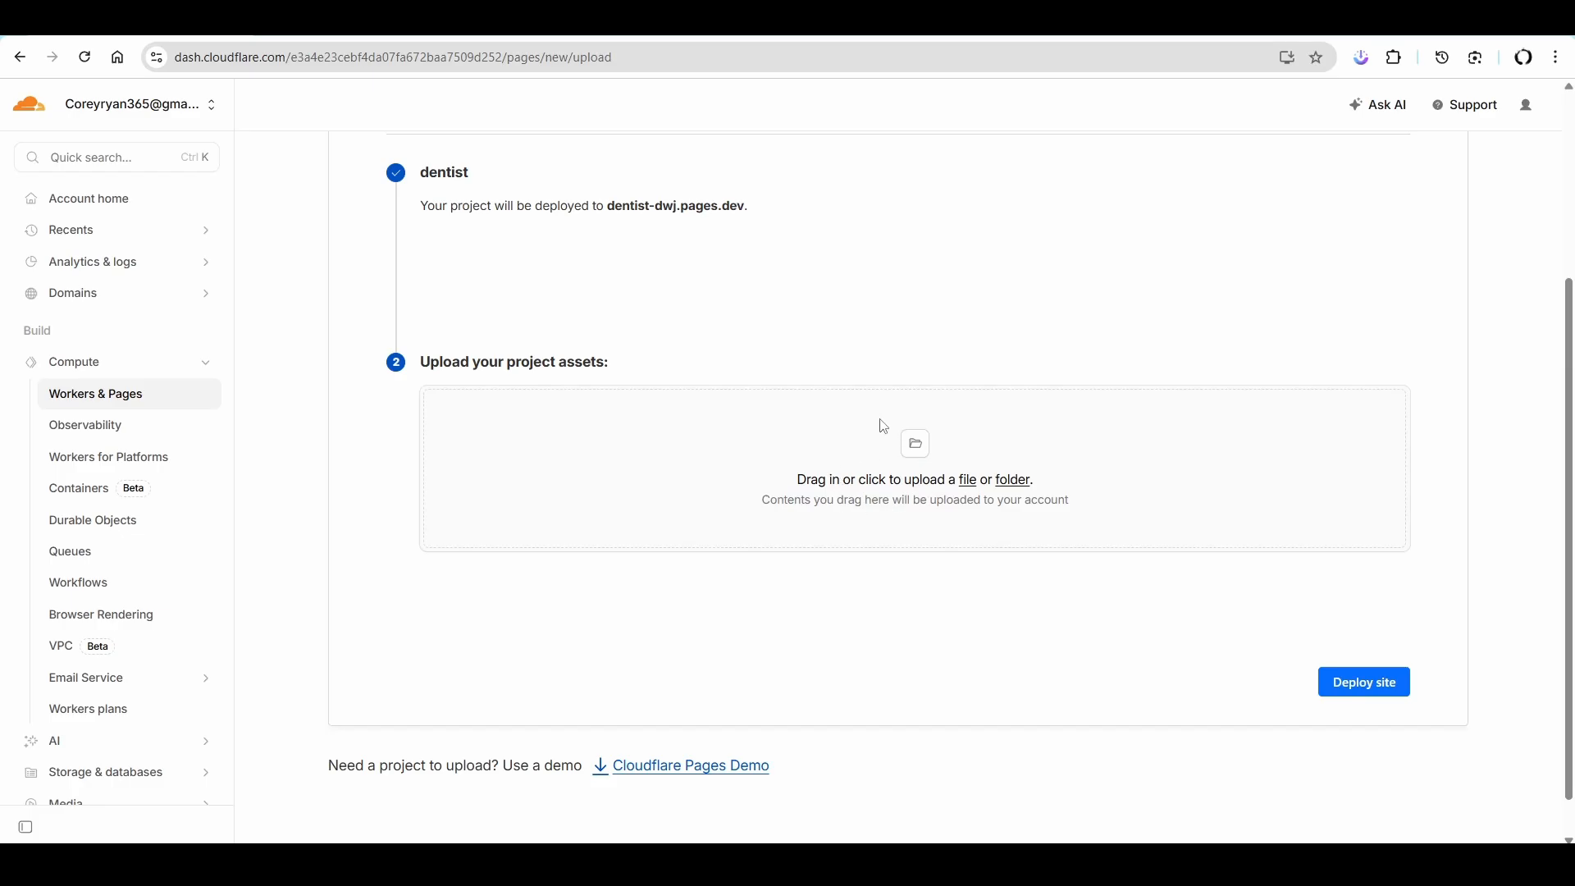
left_click(1460, 16)
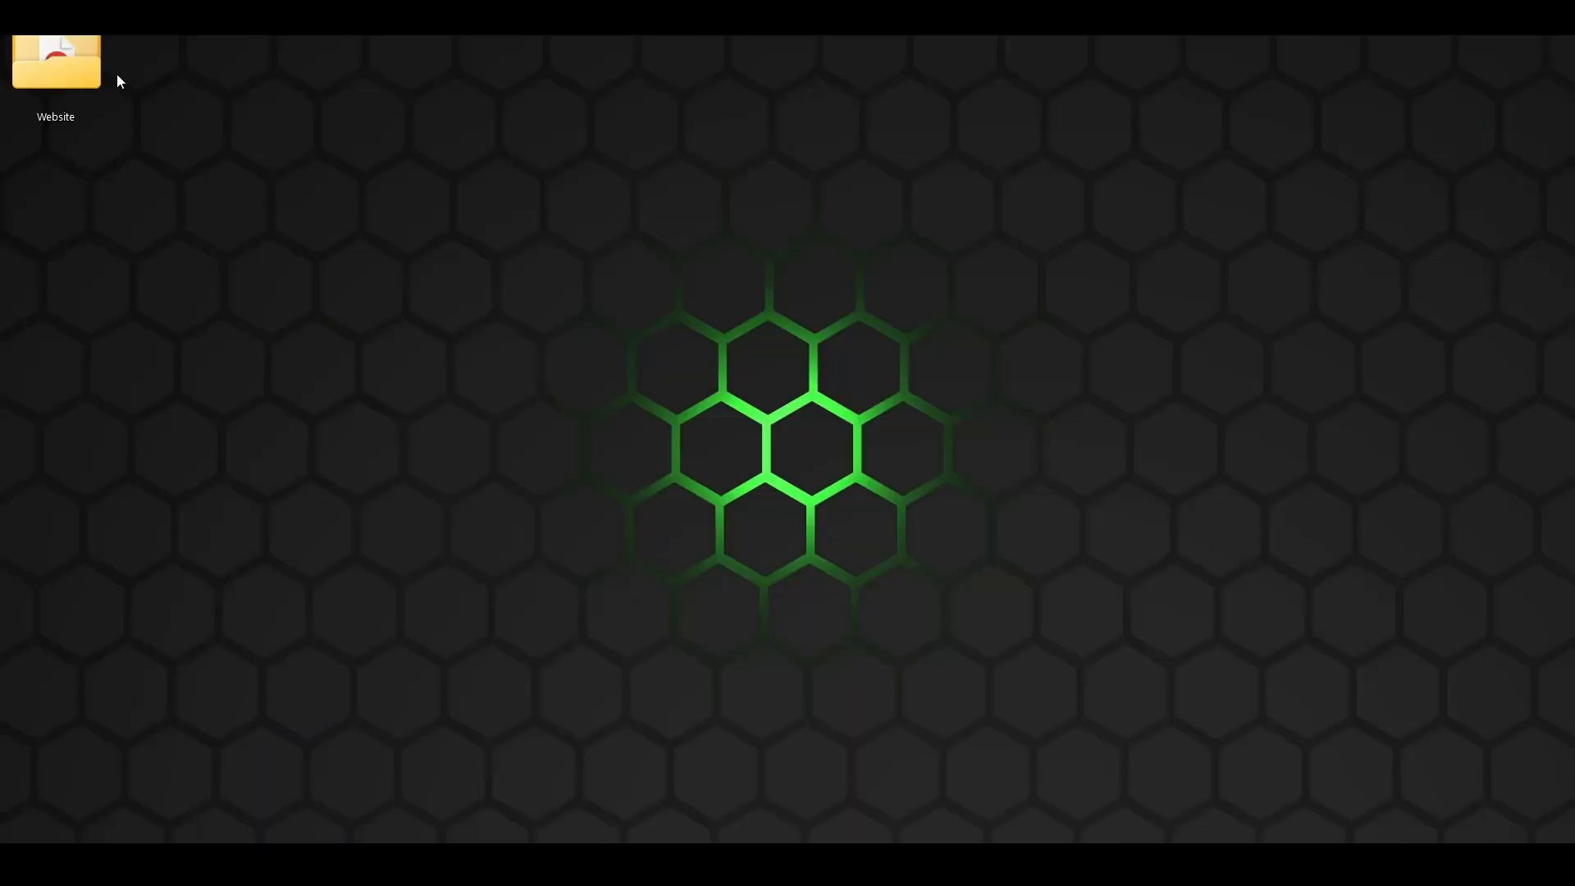
left_click_drag(73, 58, 981, 440)
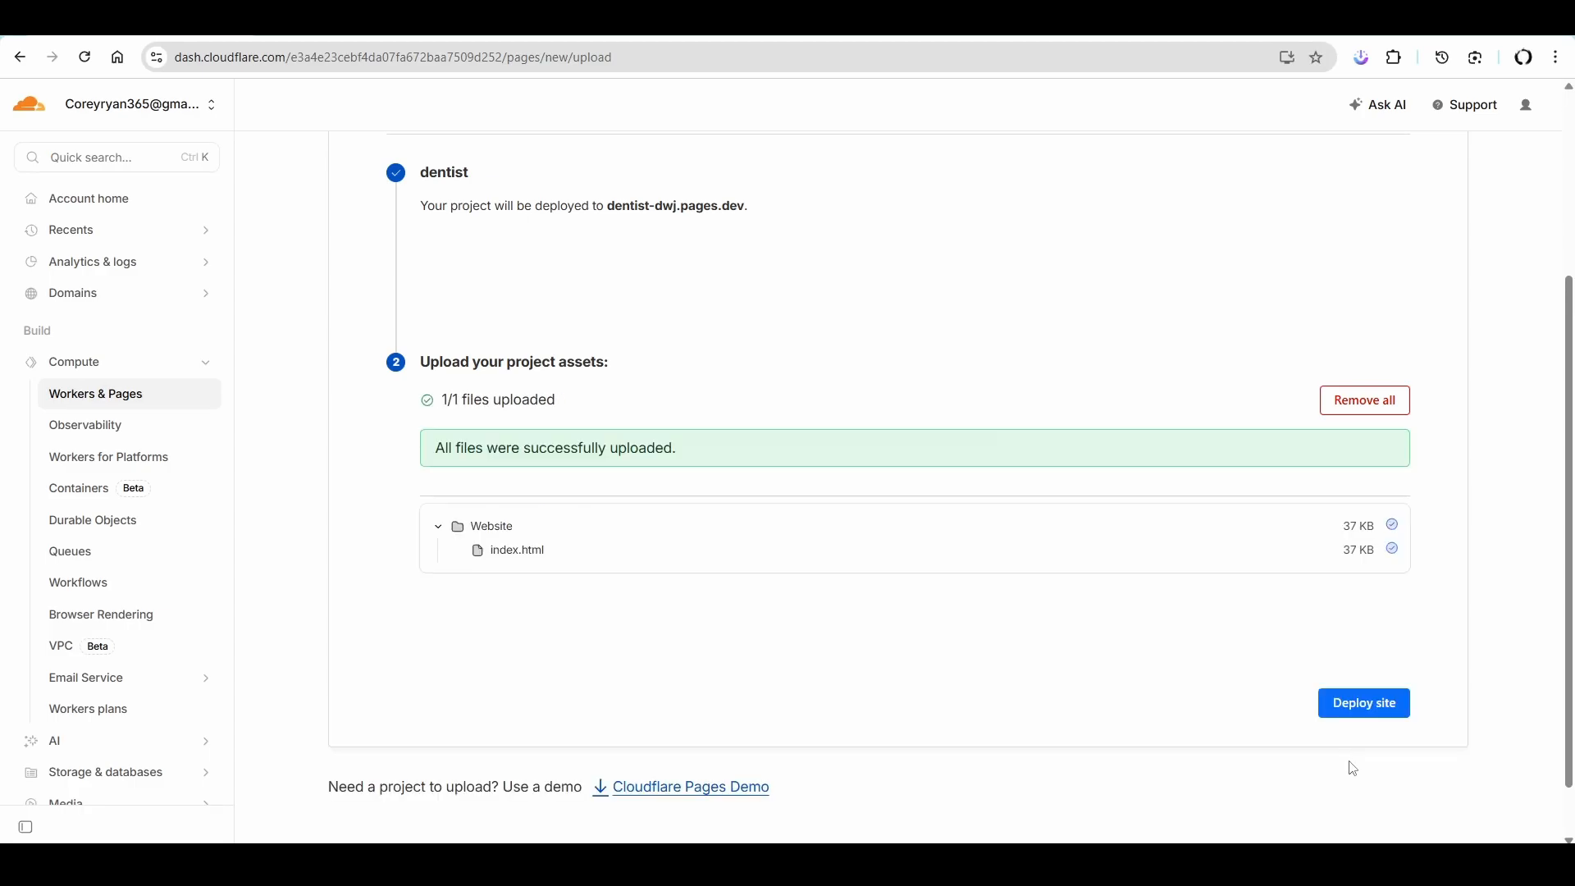
left_click(1378, 707)
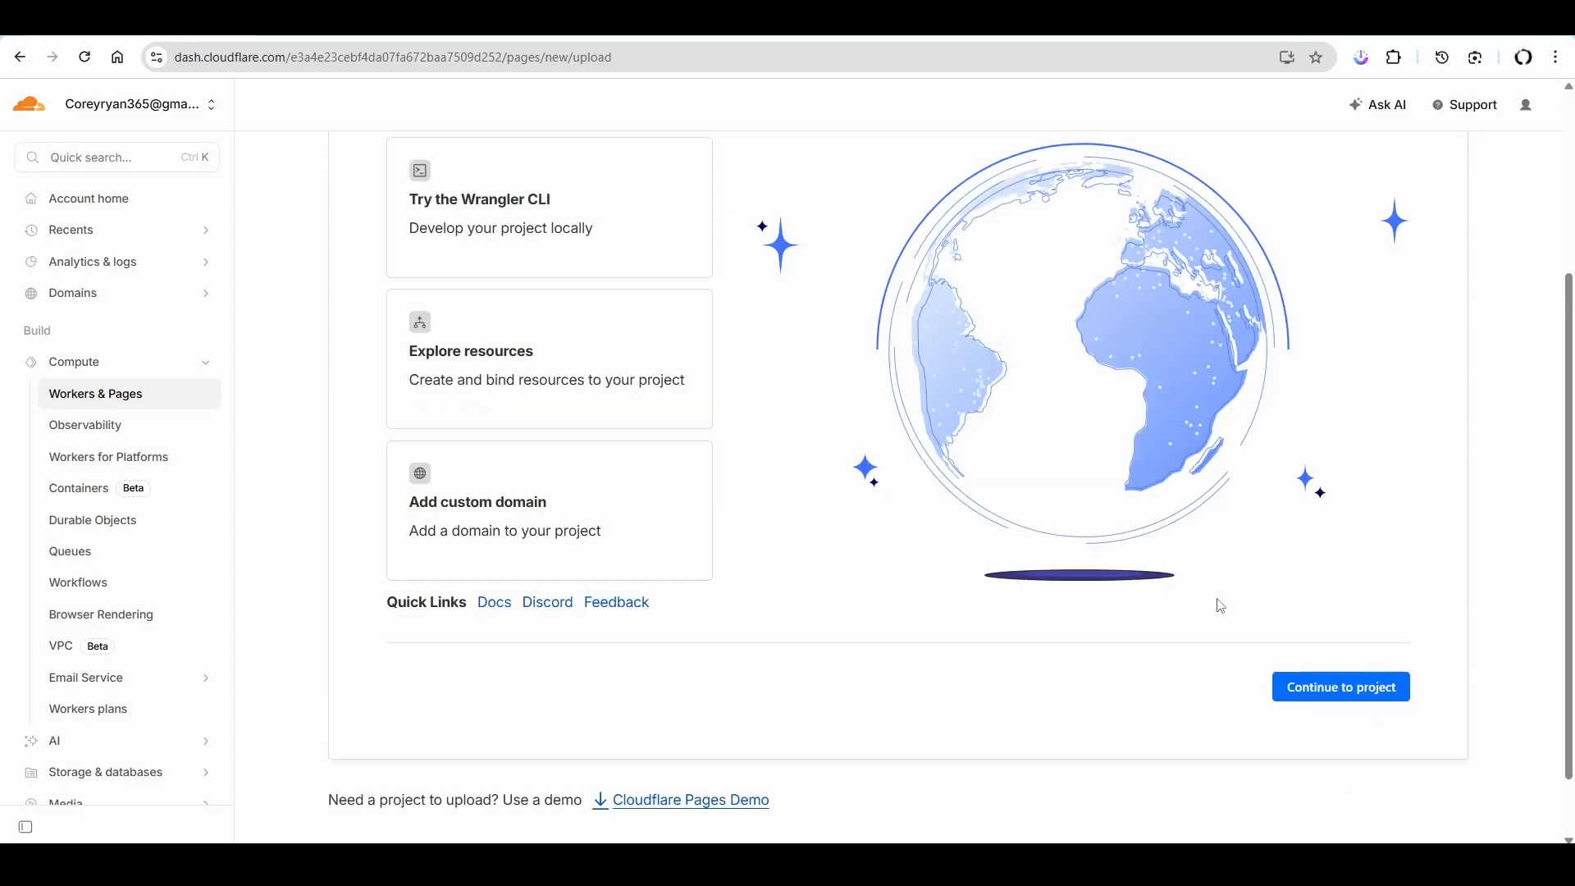
left_click(1367, 703)
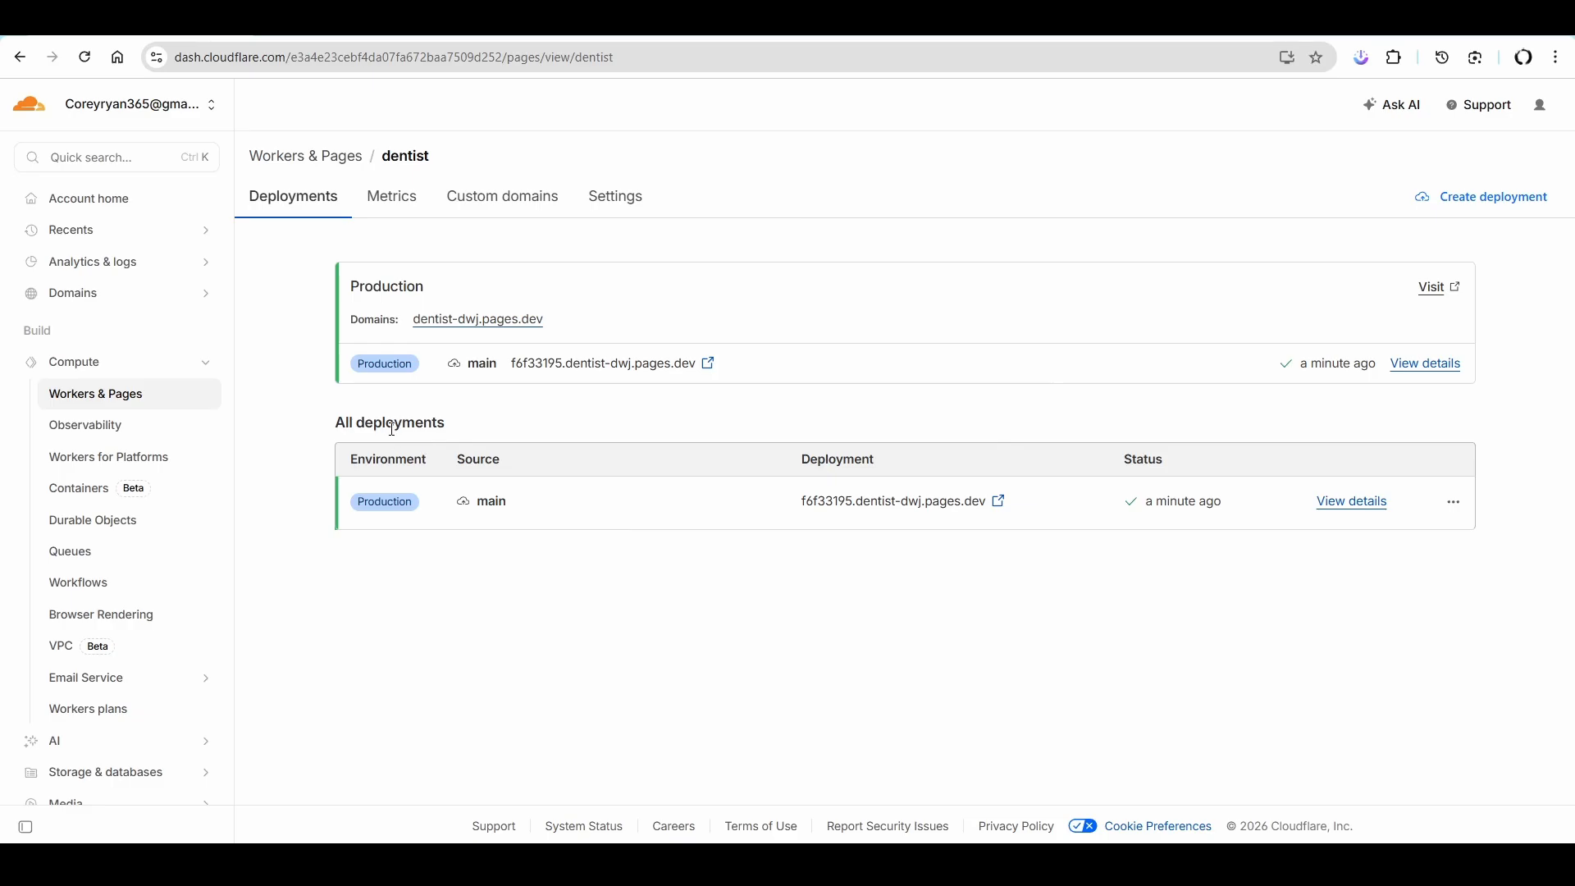
- Open the production deployment's live site and review its sections down to the appointment form
left_click(708, 364)
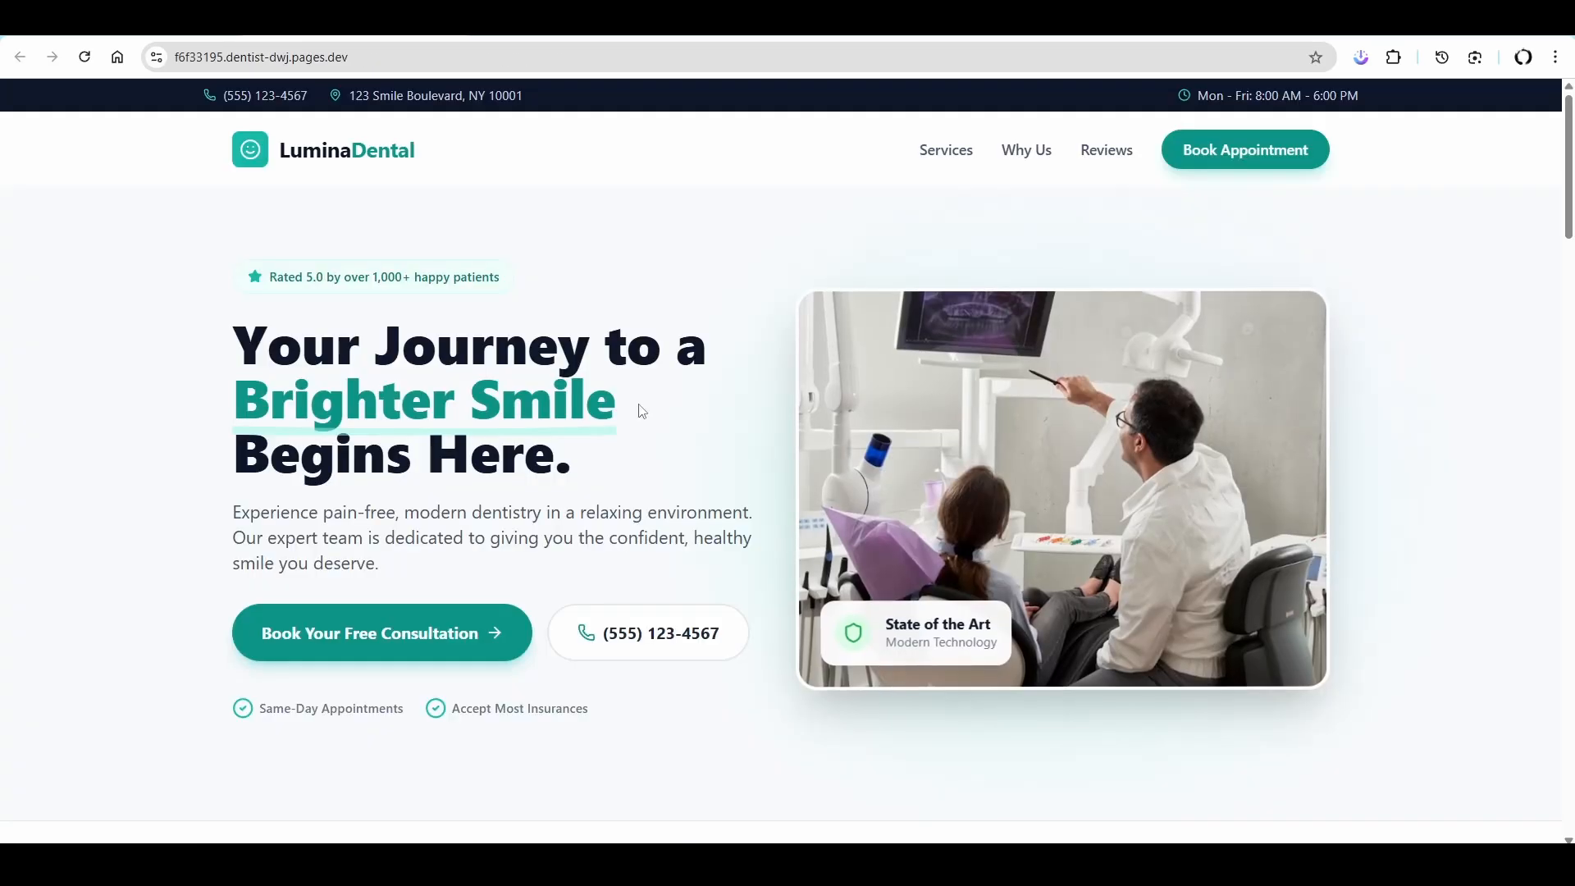
scroll(749, 443, "down", 15)
scroll(821, 451, "down", 15)
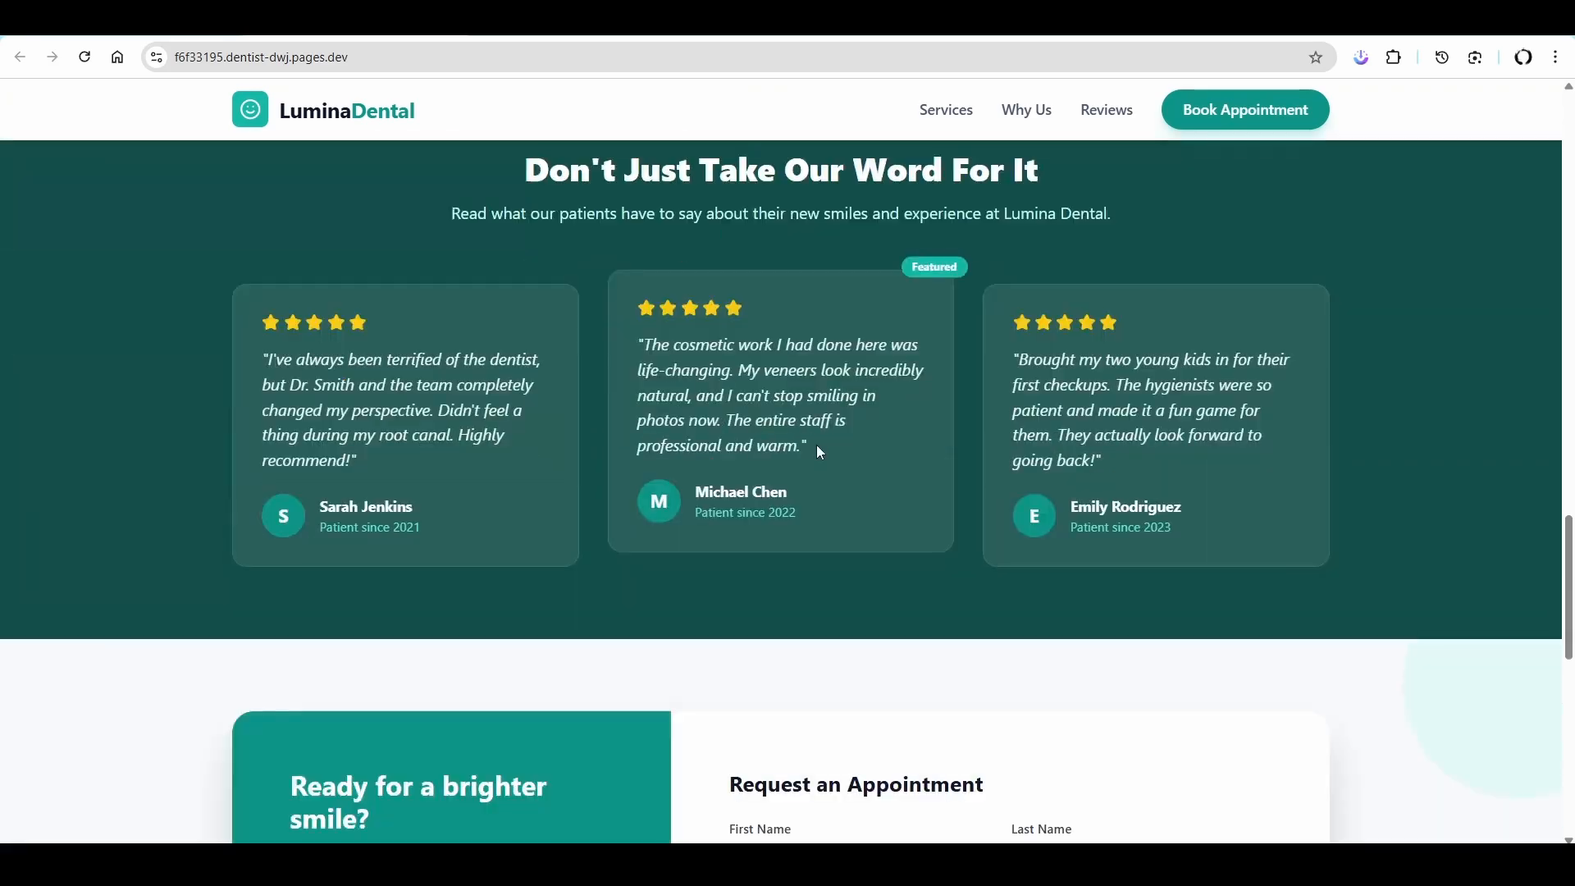
scroll(812, 447, "up", 5)
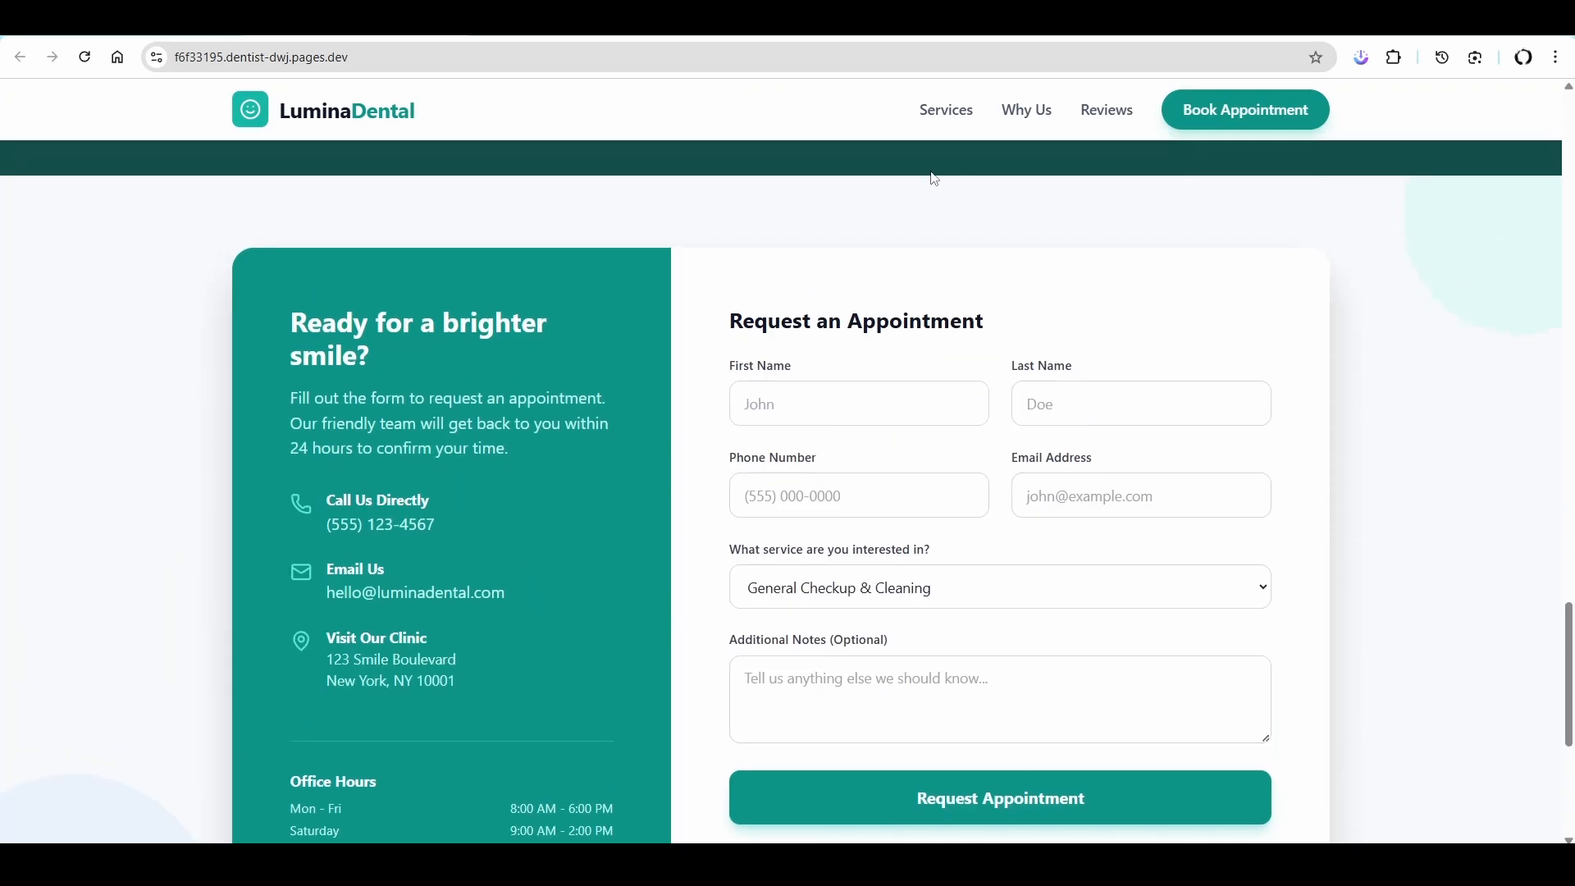
- Check the site's mobile layout in the developer tools' device emulation, including as an iPhone 12 Pro down to the footer
key("ctrl+shift+i")
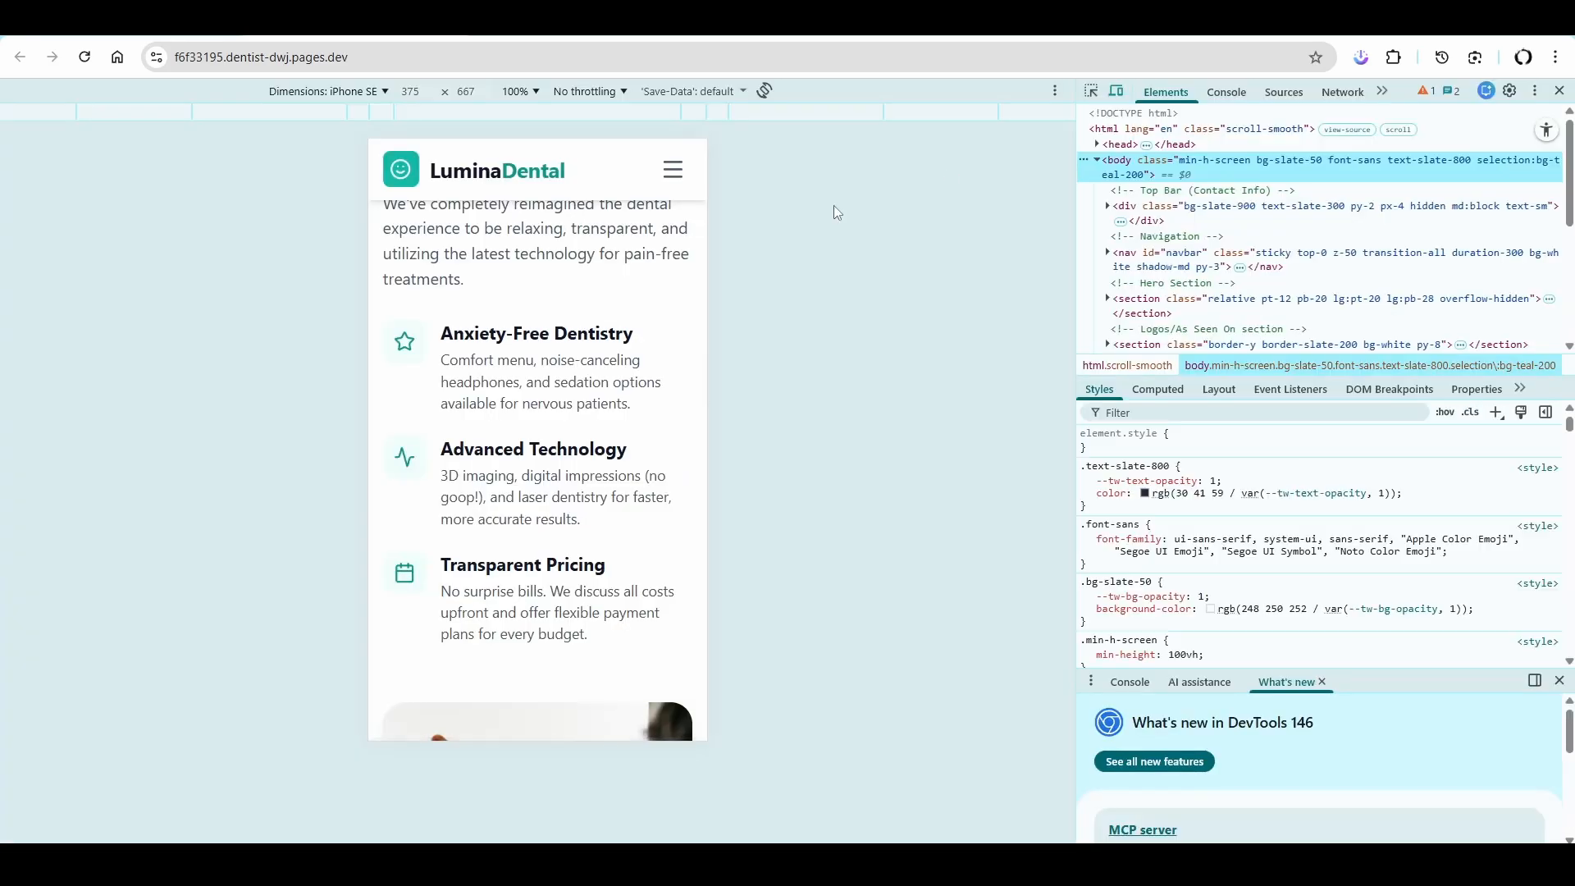
scroll(557, 426, "up", 5)
scroll(541, 474, "up", 10)
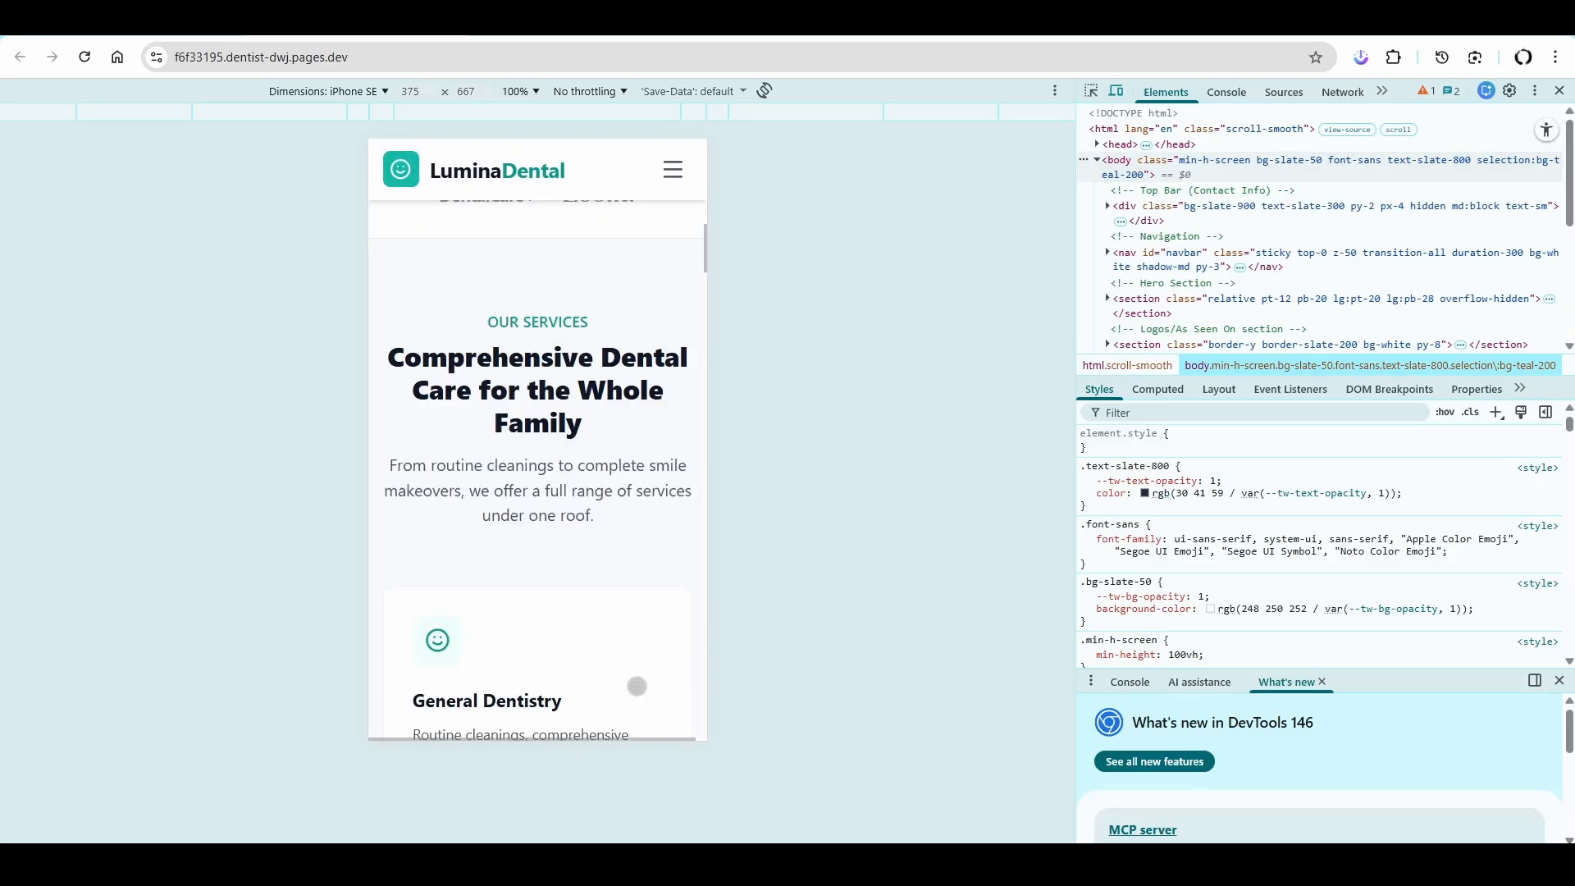
left_click(386, 91)
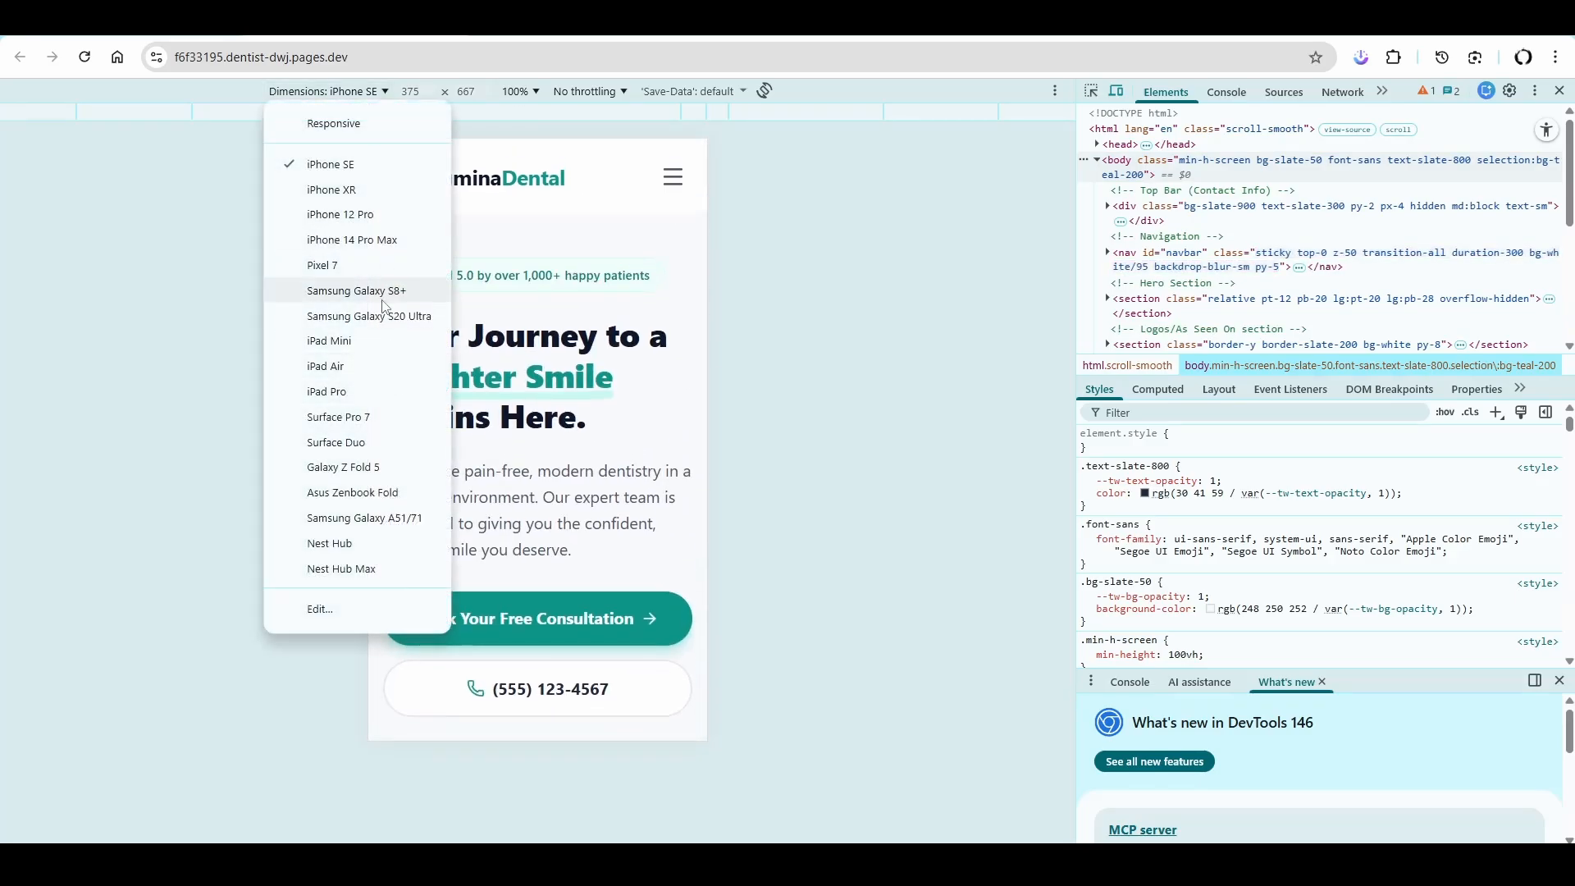
left_click(380, 210)
scroll(596, 640, "down", 5)
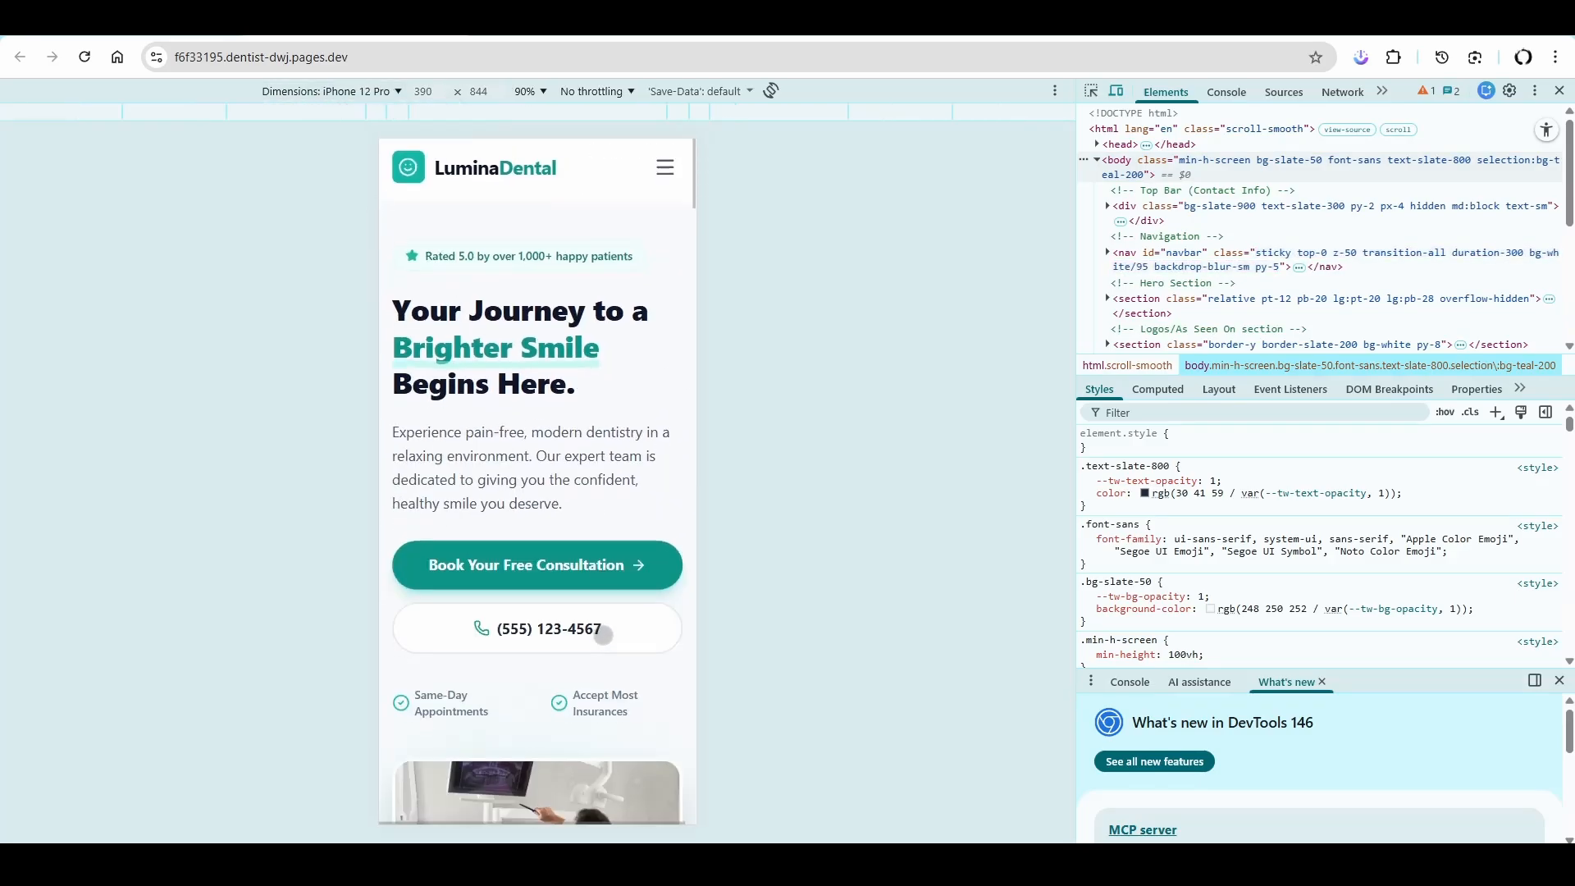
scroll(584, 658, "down", 15)
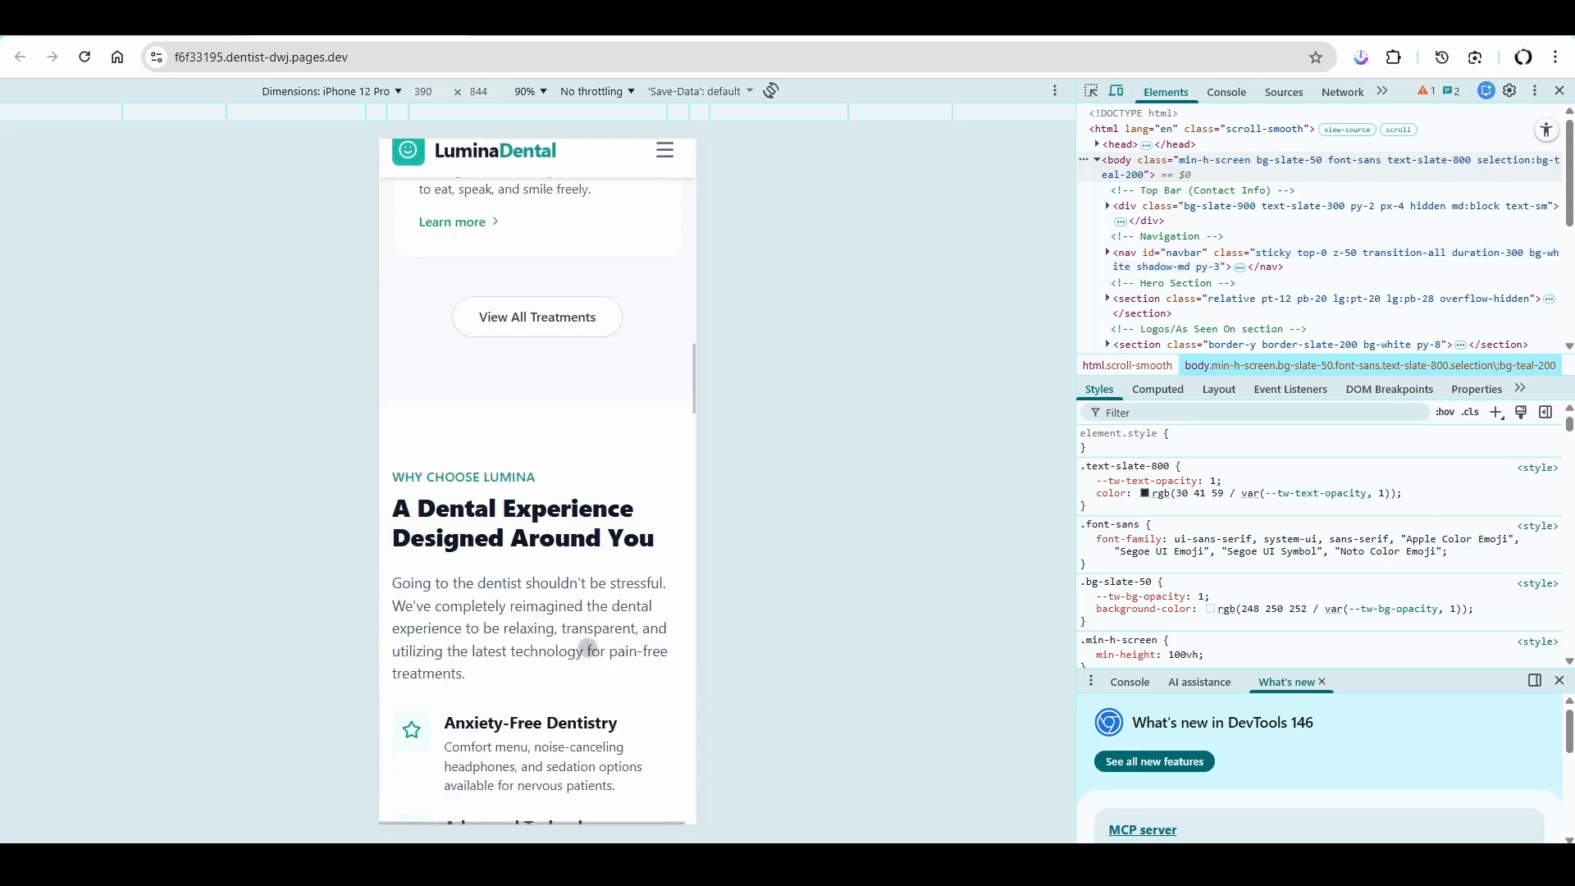
scroll(583, 450, "down", 20)
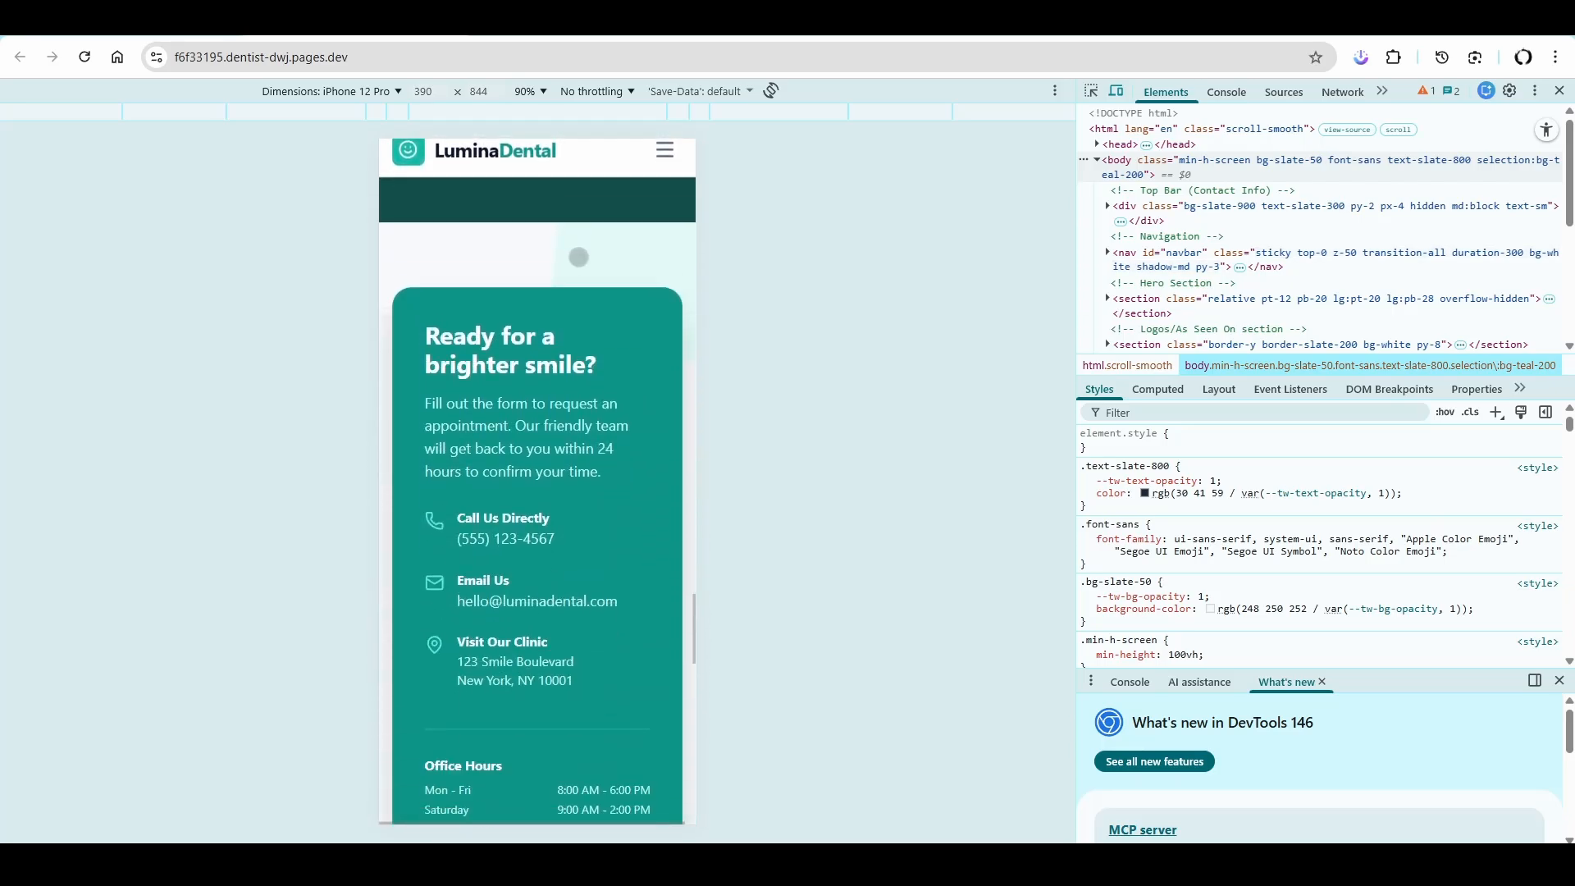
scroll(583, 597, "down", 5)
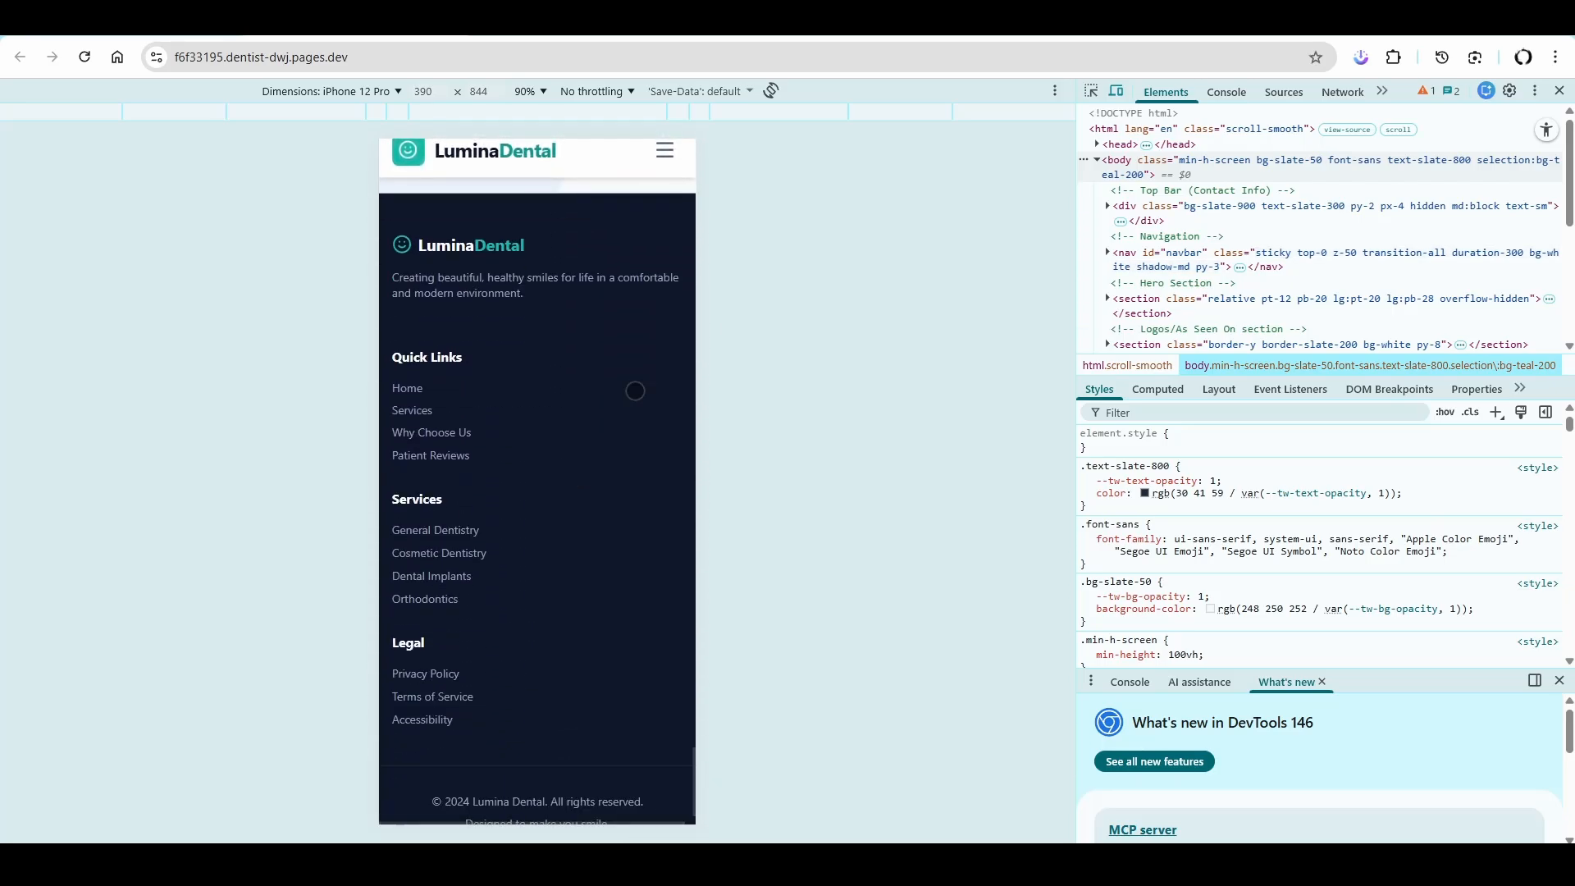
left_click(1559, 91)
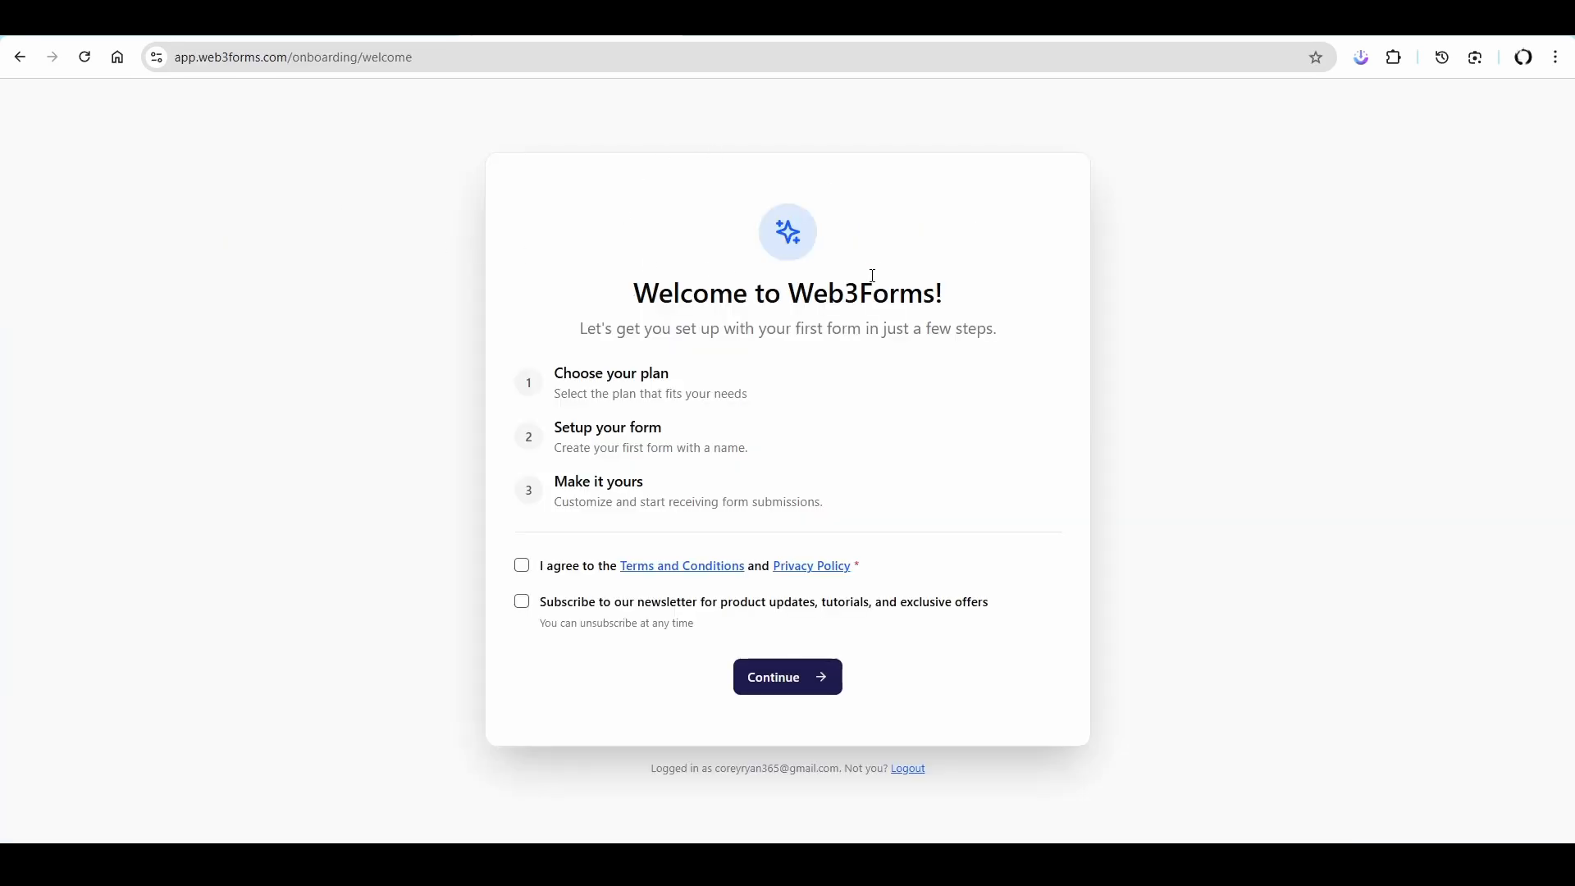
- In Web3Forms, agree to the Terms and Conditions and choose a plan to reach form creation
left_click(522, 565)
left_click(776, 680)
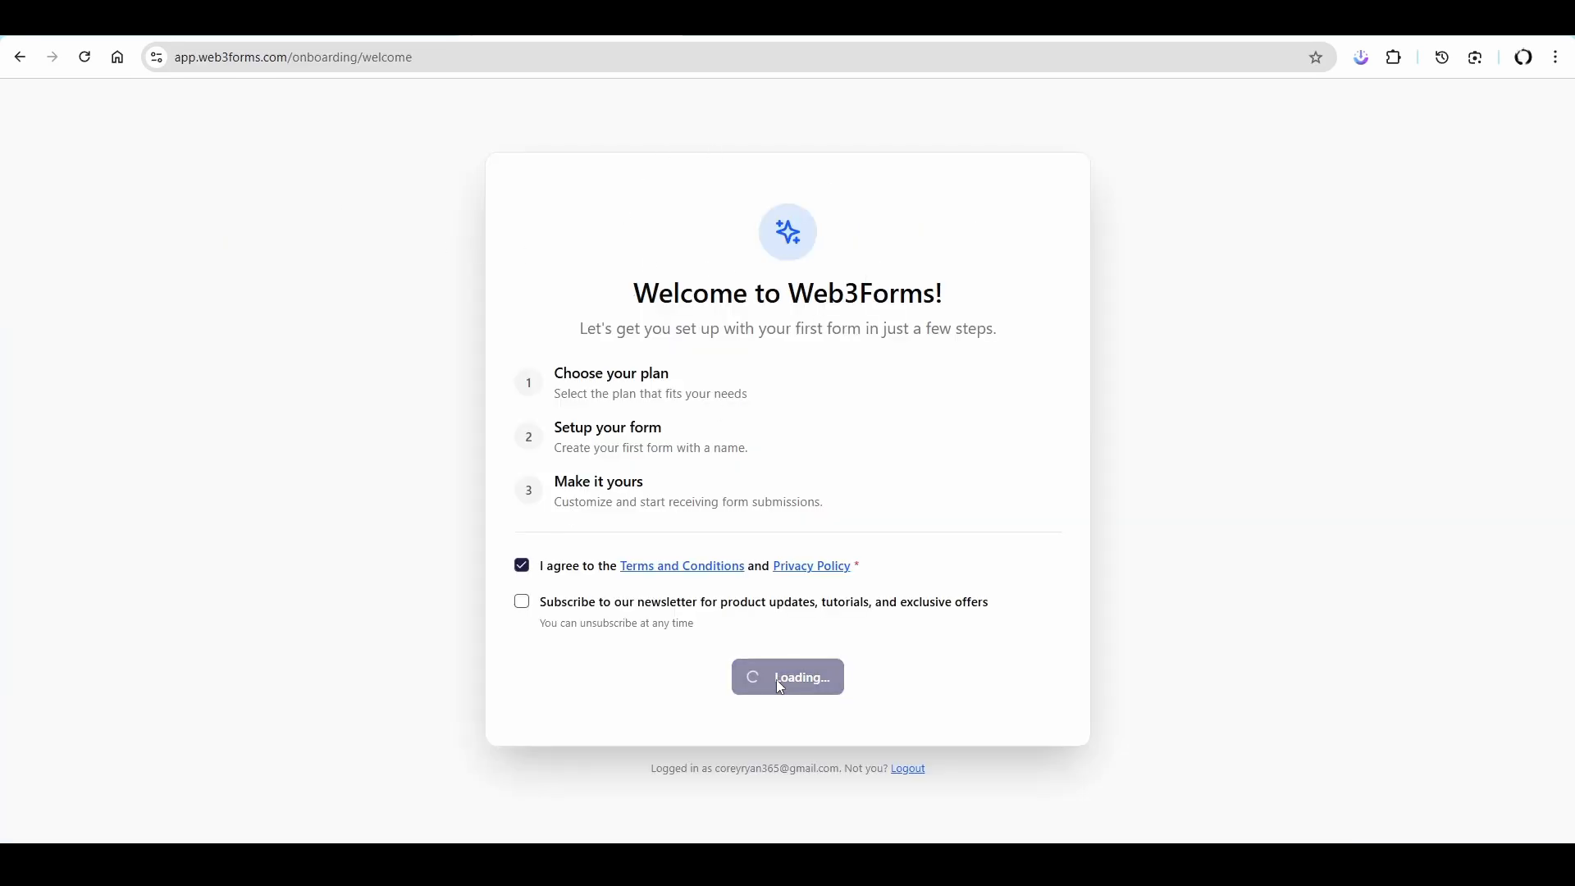
left_click(468, 720)
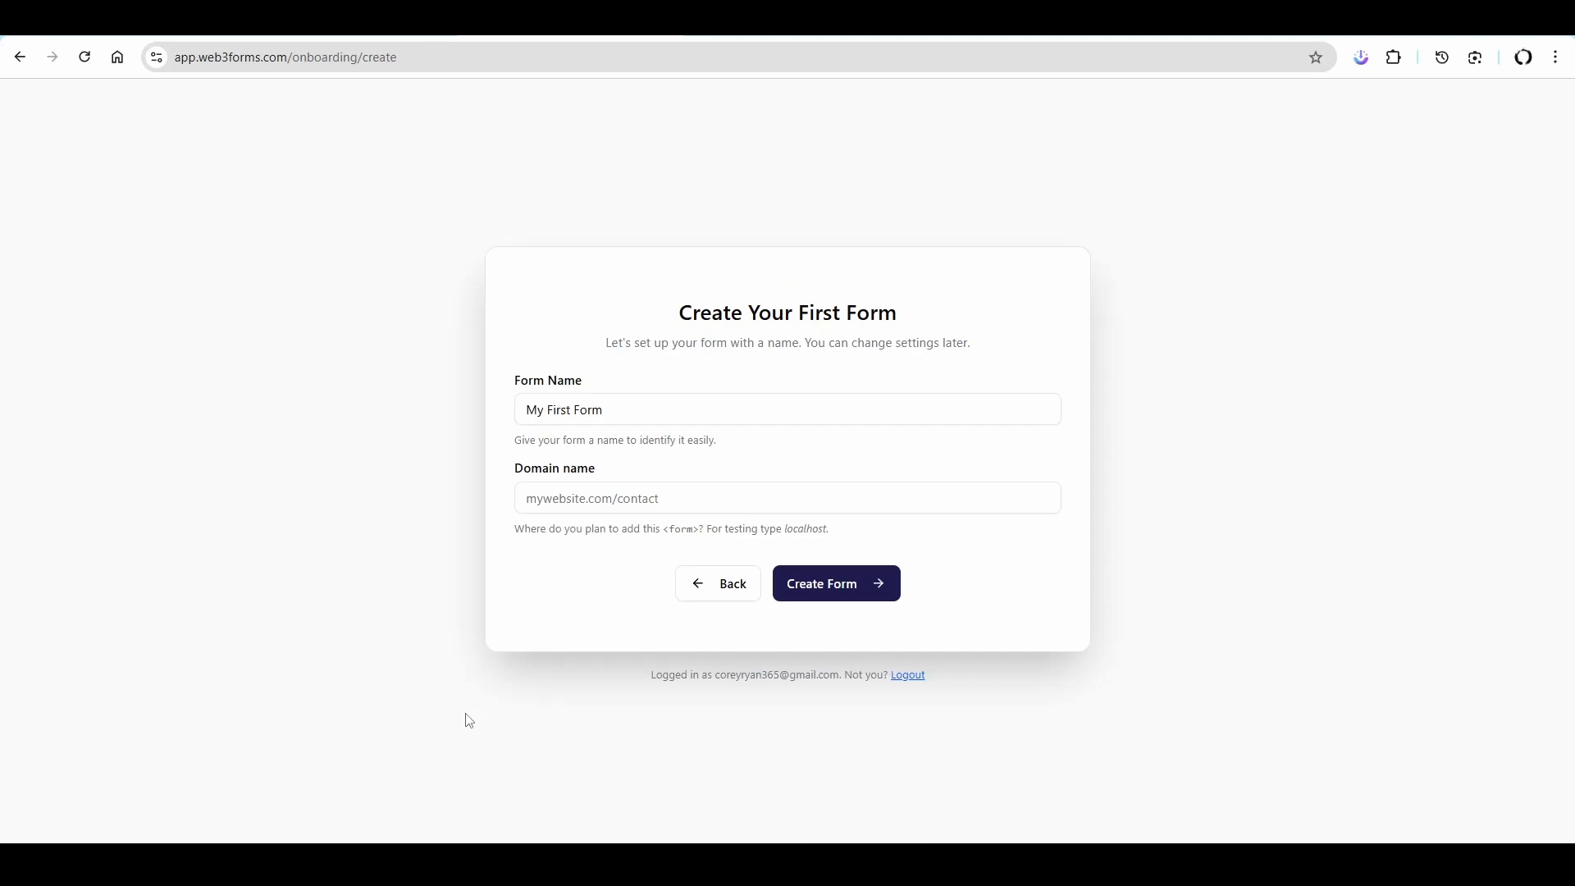
left_click(527, 496)
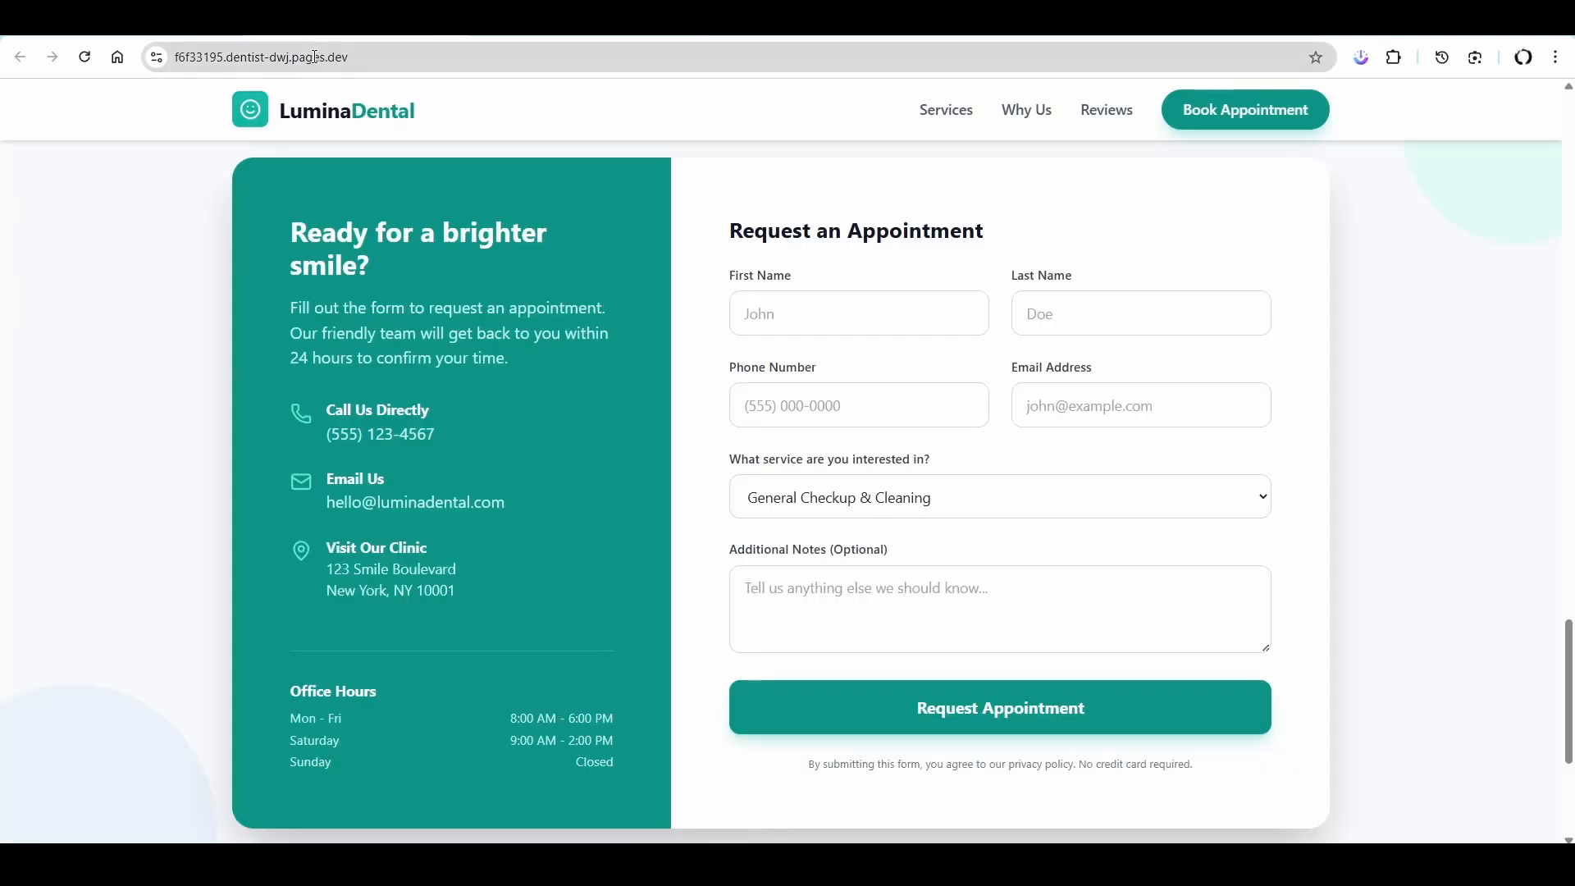
left_click(314, 56)
triple_click(284, 57)
key("ctrl+c")
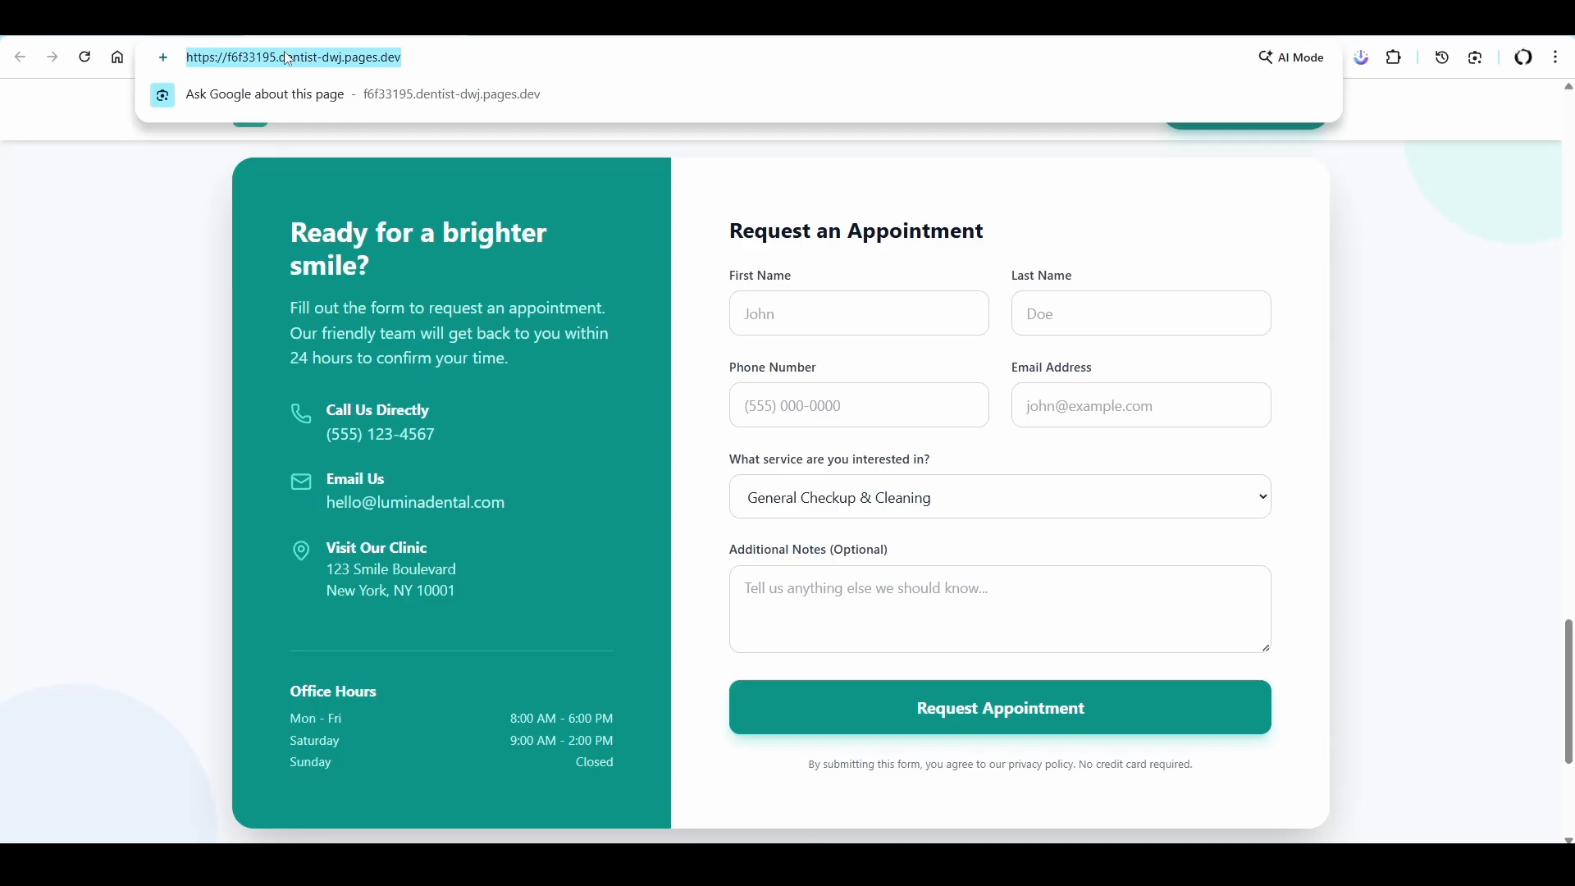
key("ctrl+Tab")
key("ctrl+v")
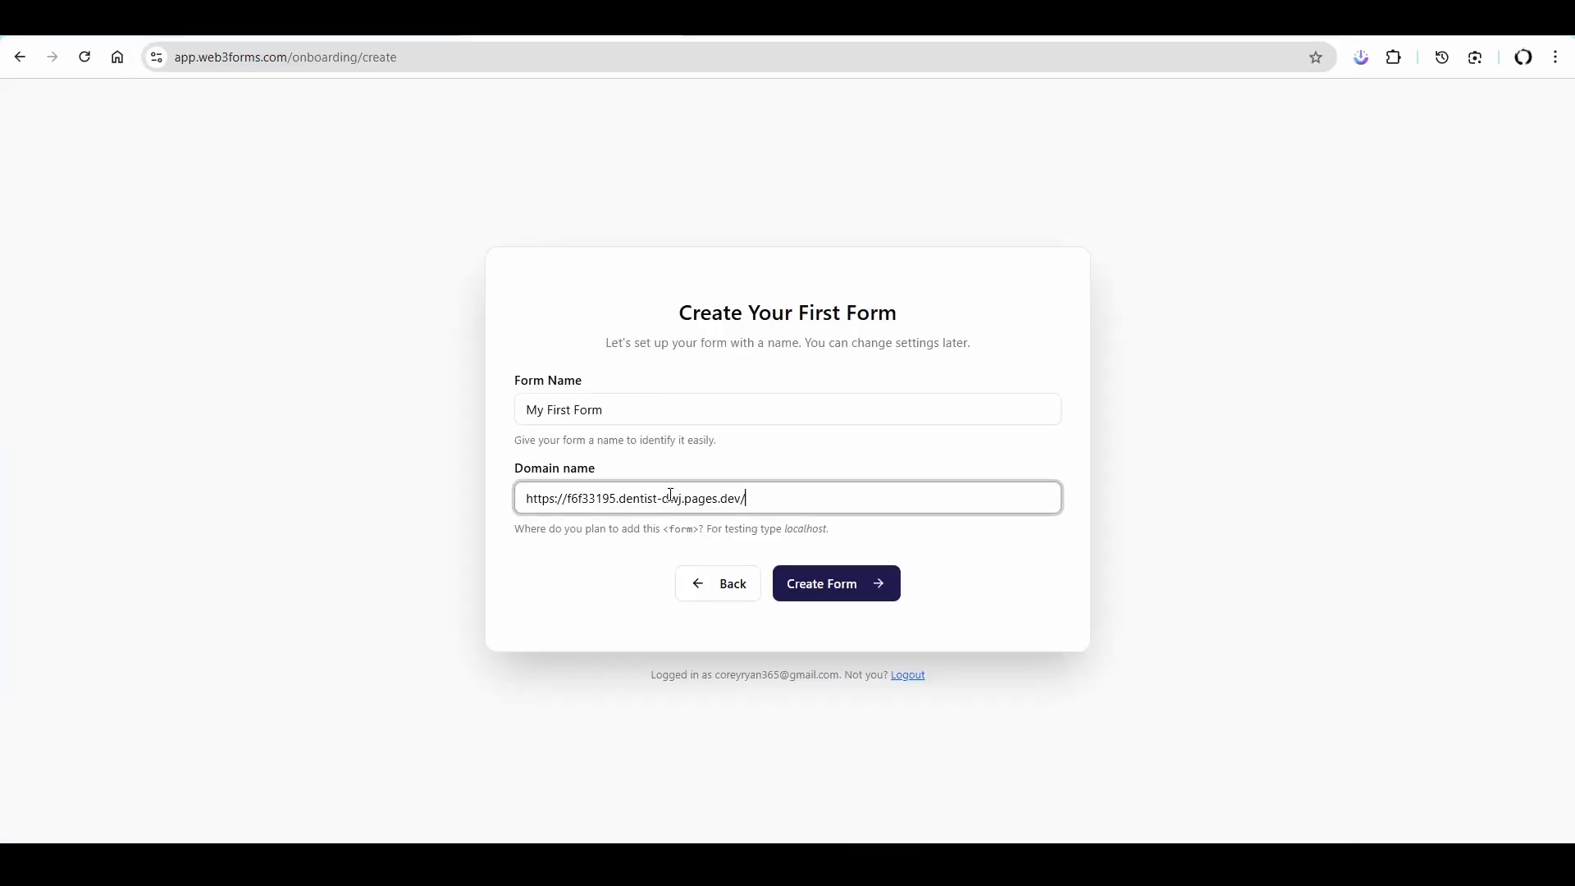
- Create the form in Web3Forms, and switch to Gemini to send the prompt "adapt form for w3 forms"
left_click(845, 592)
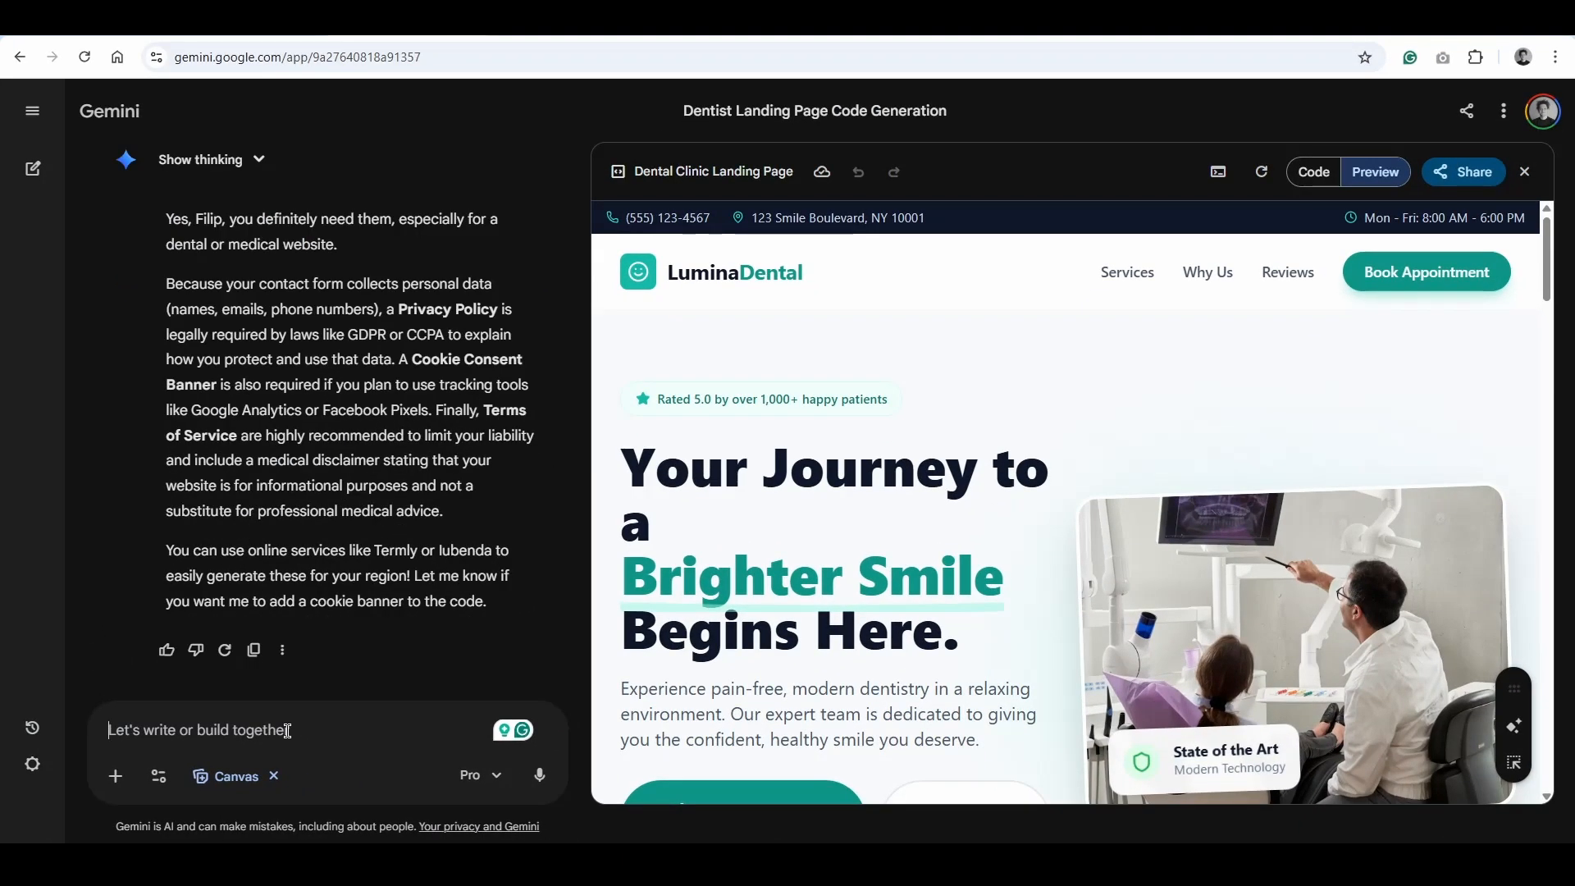
type("adapt form")
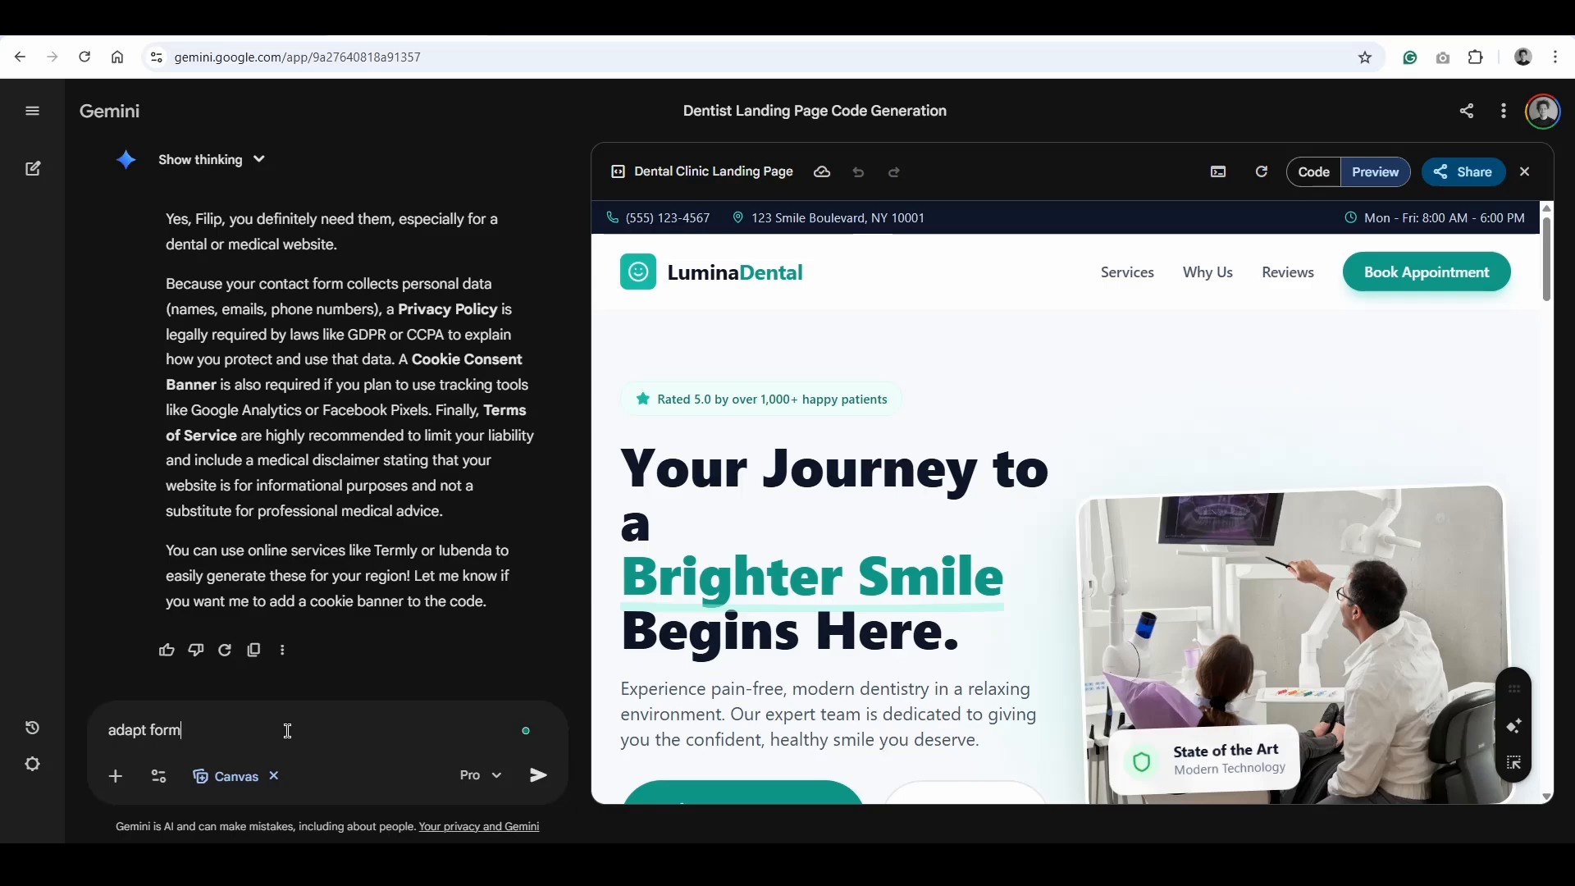
type(" for w3 f")
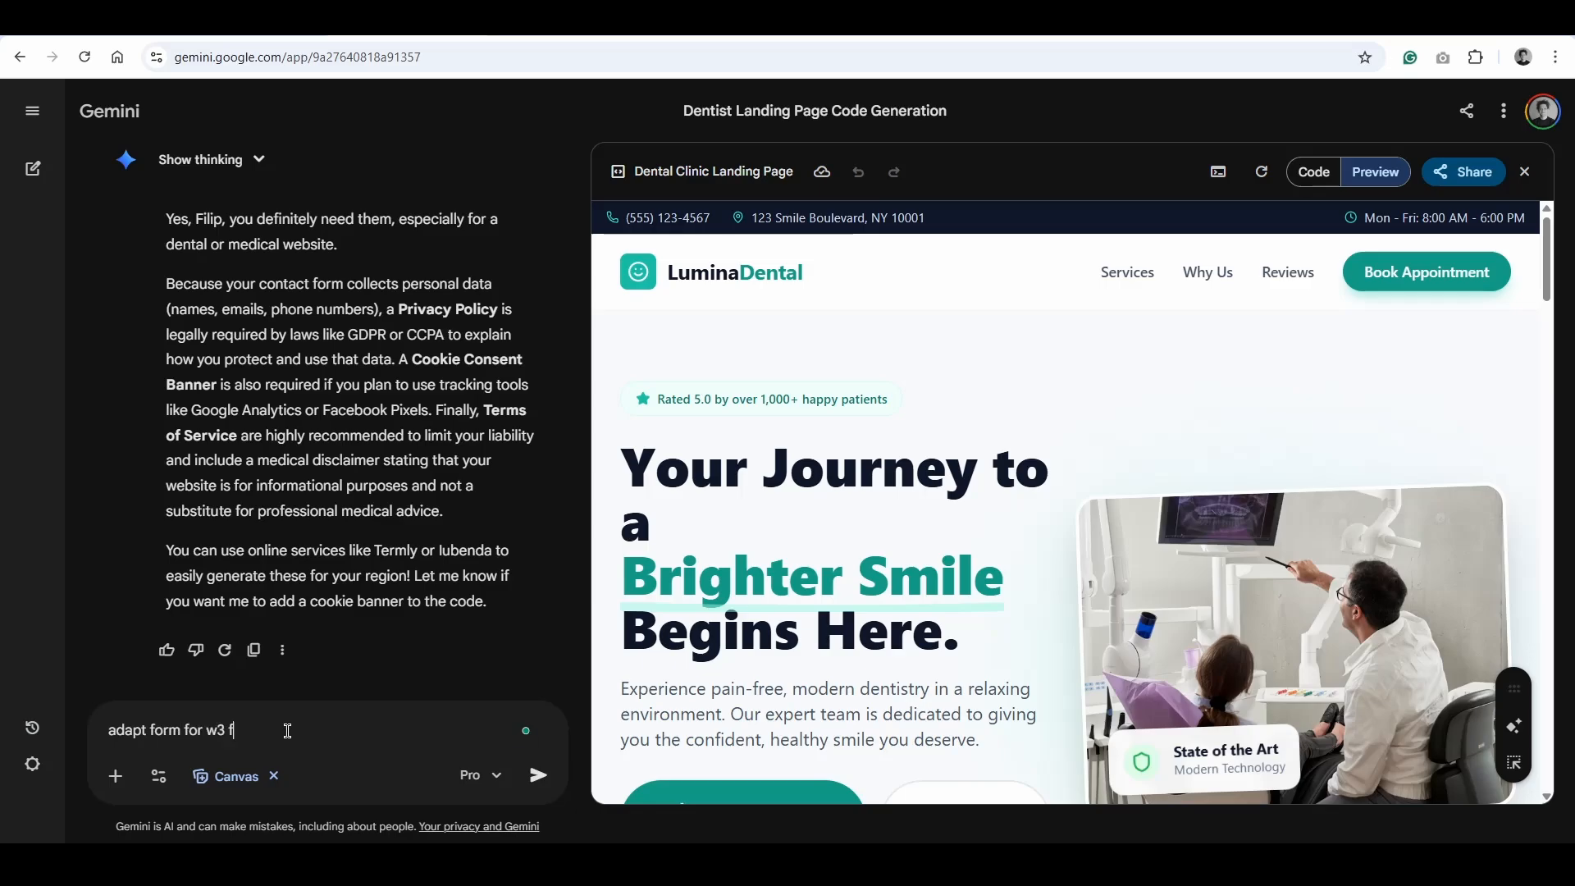
type("orms")
key("Return")
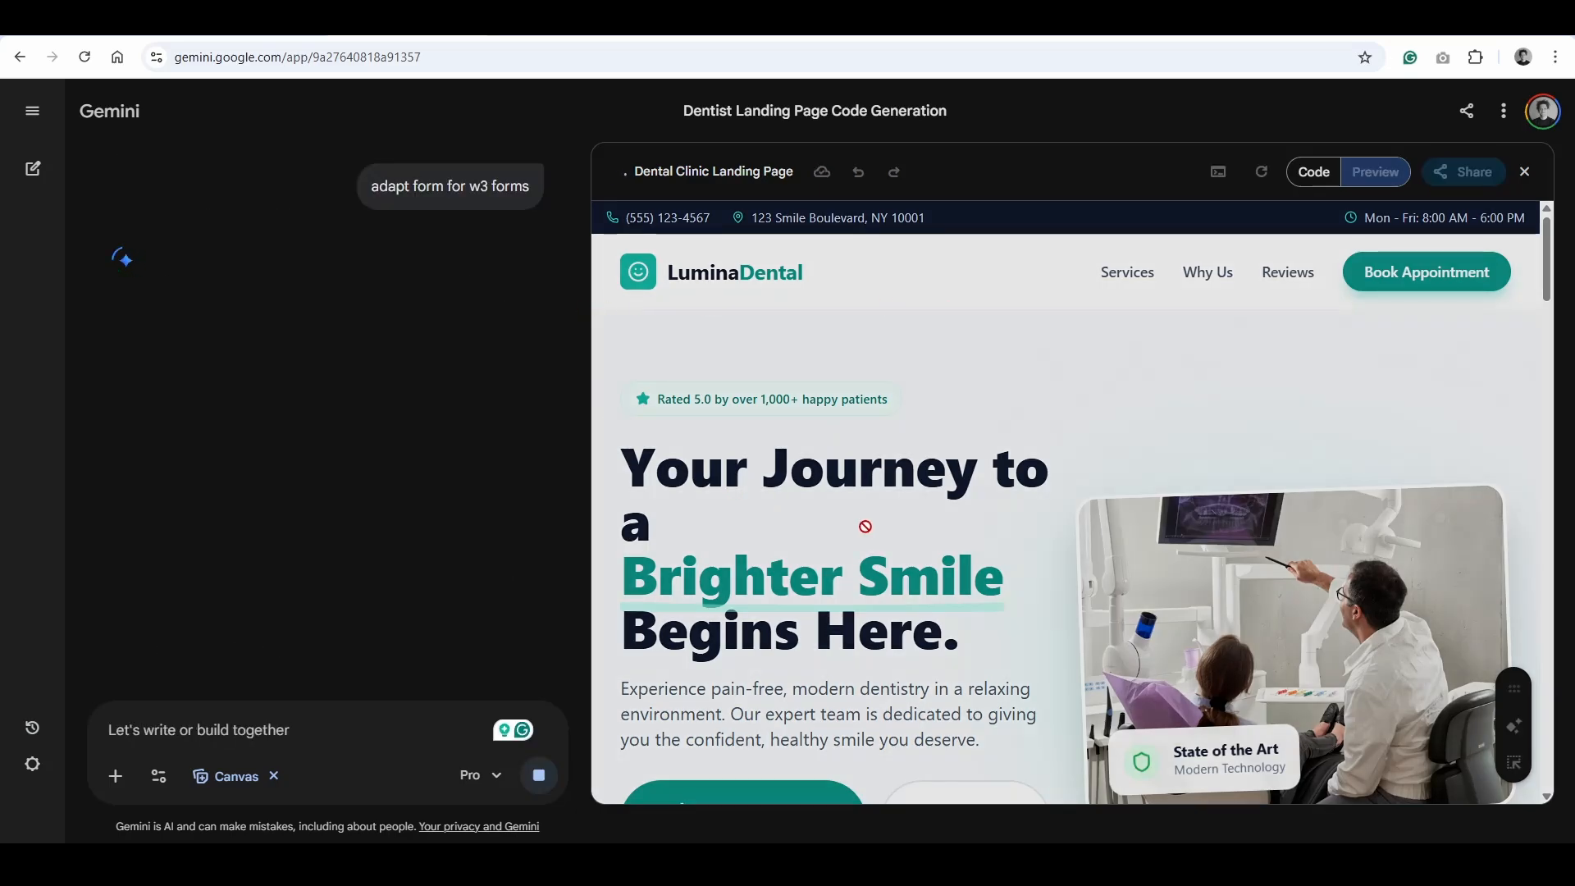
- Copy the updated landing page code from Gemini and replace the entire contents of index.html with it in VS Code
left_click(1313, 172)
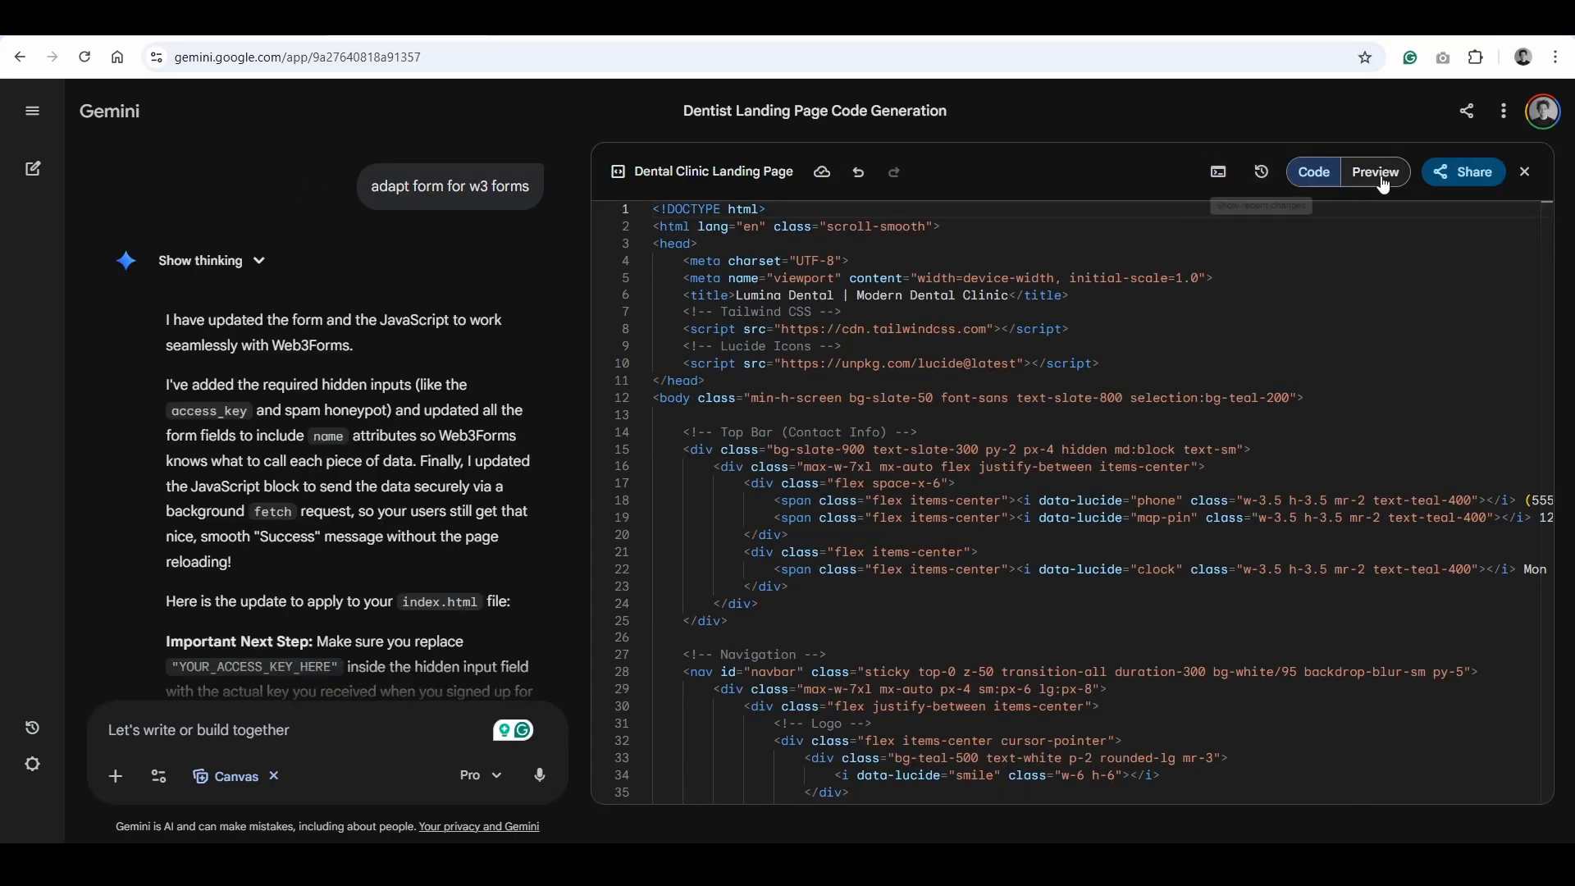
left_click(1435, 176)
left_click(1427, 256)
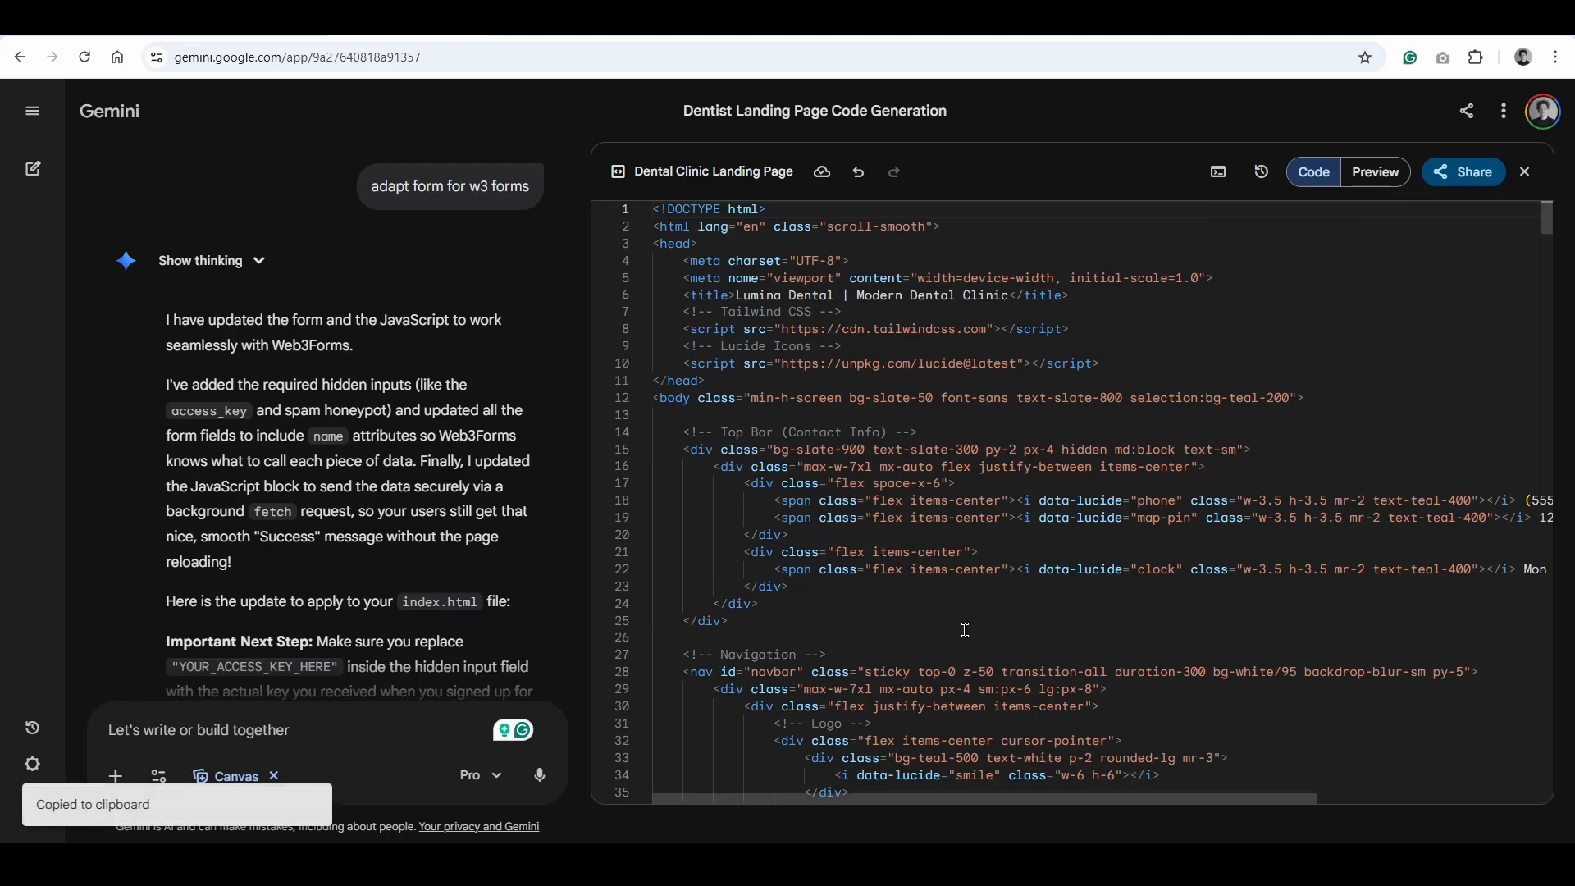
key("alt+Tab")
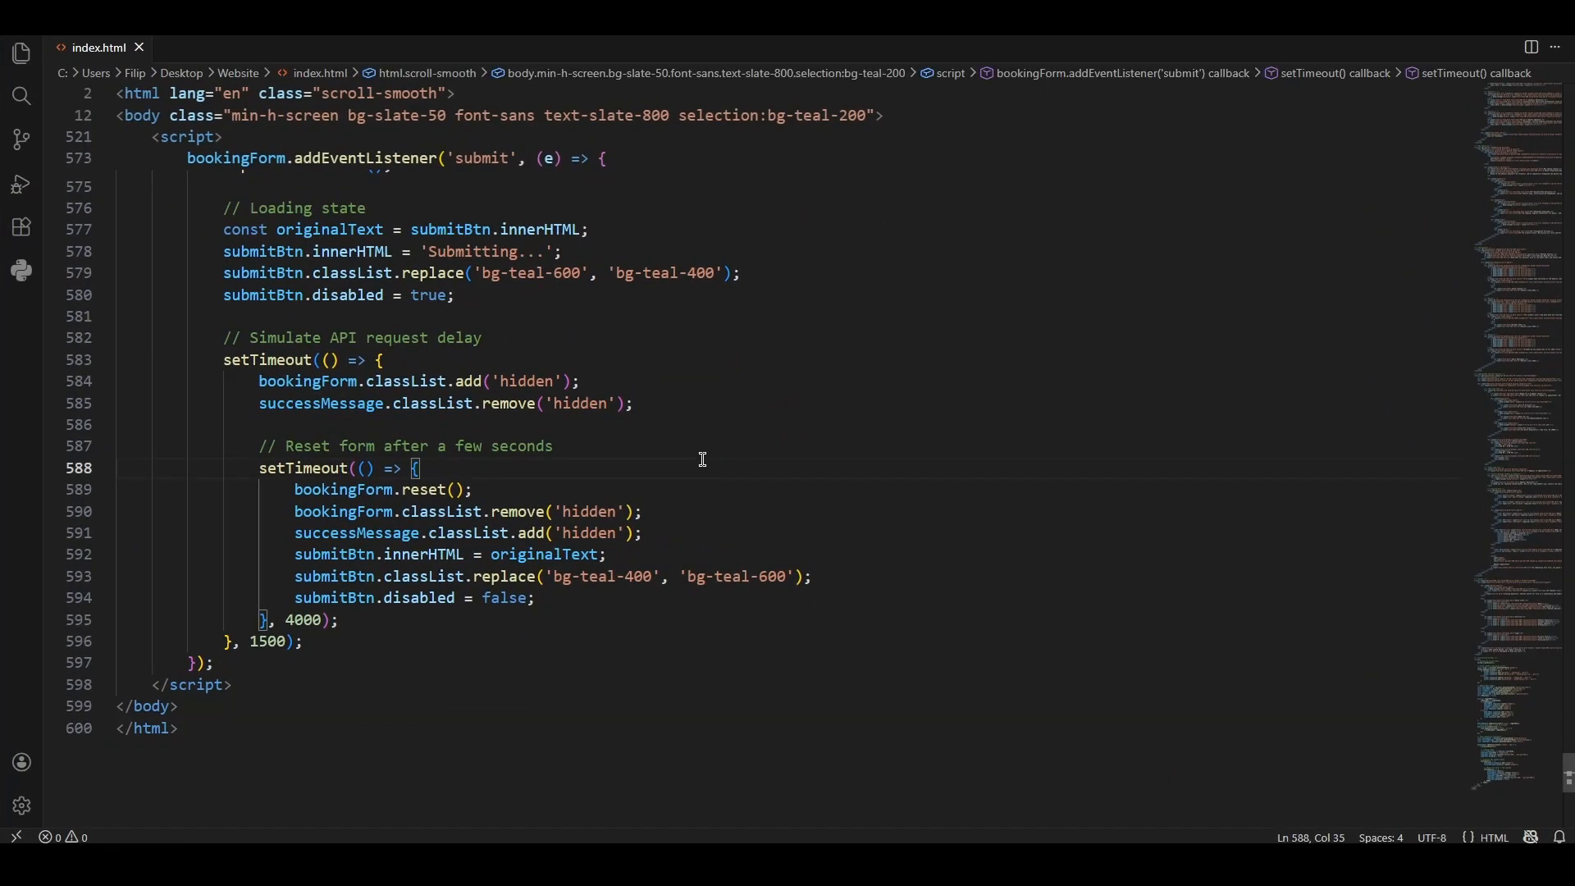
key("ctrl+a")
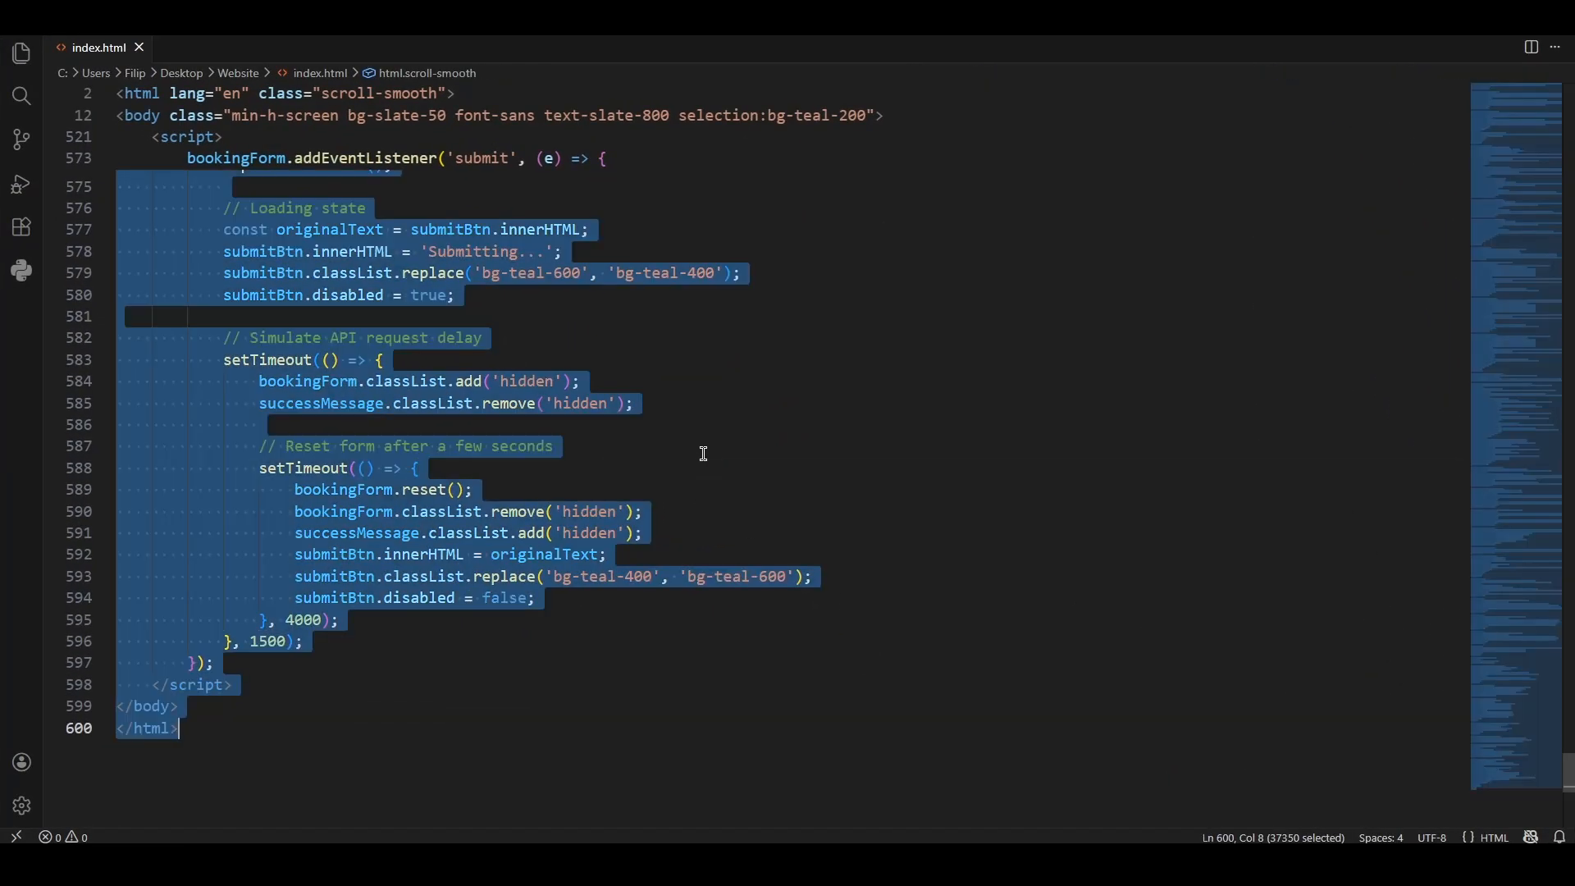
key("ctrl+v")
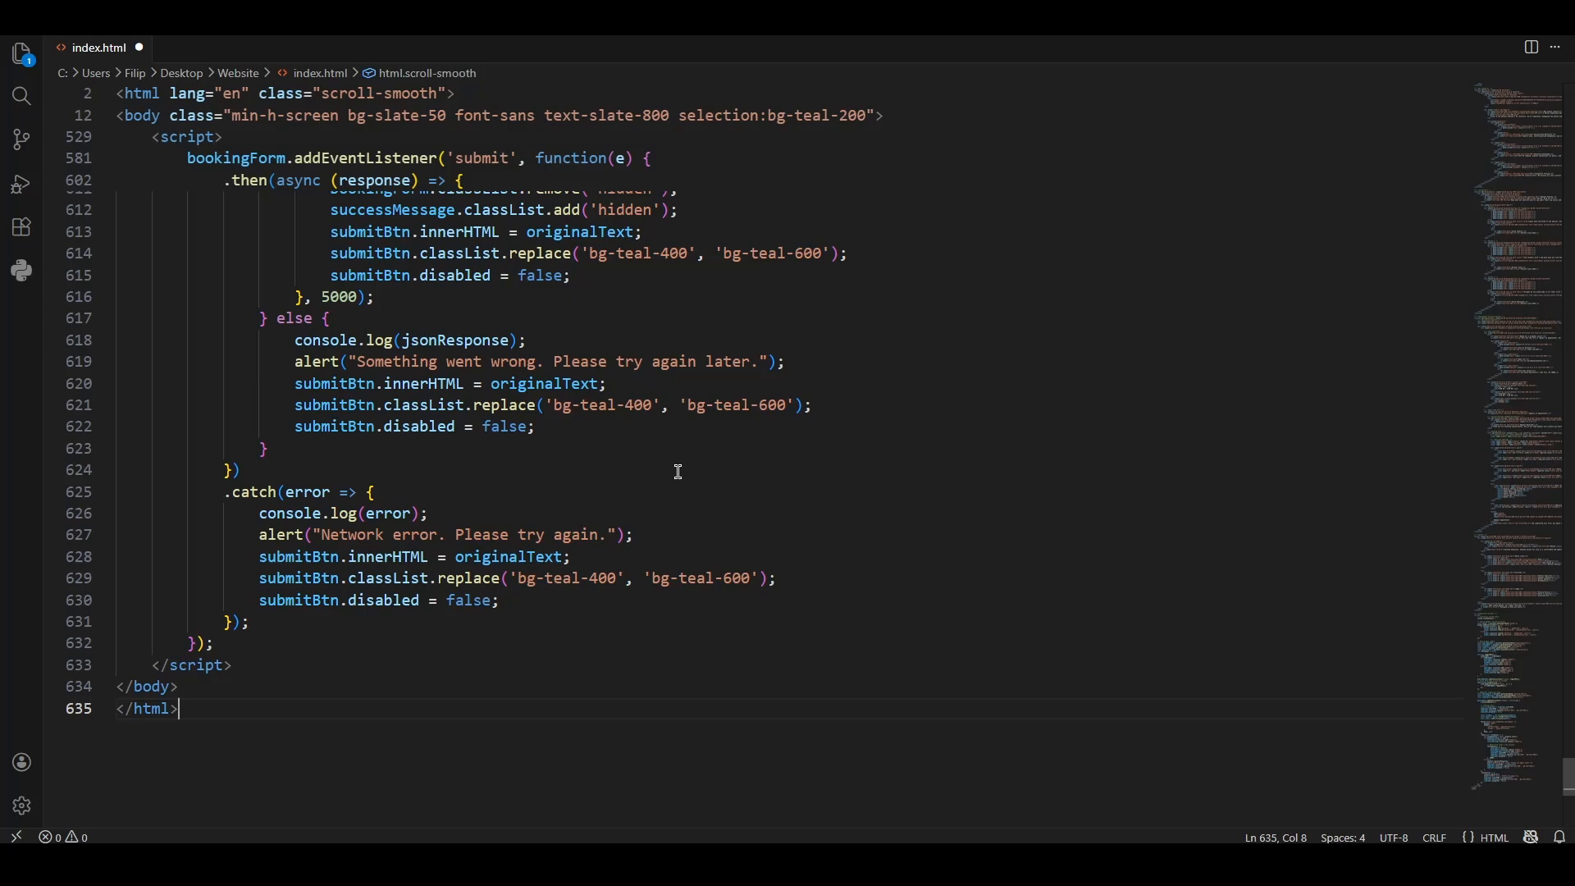
- Find "access" in index.html, replace the YOUR_ACCESS_KEY_HERE placeholder with the Web3Forms form access key, and save the file
key("ctrl+f")
type("access")
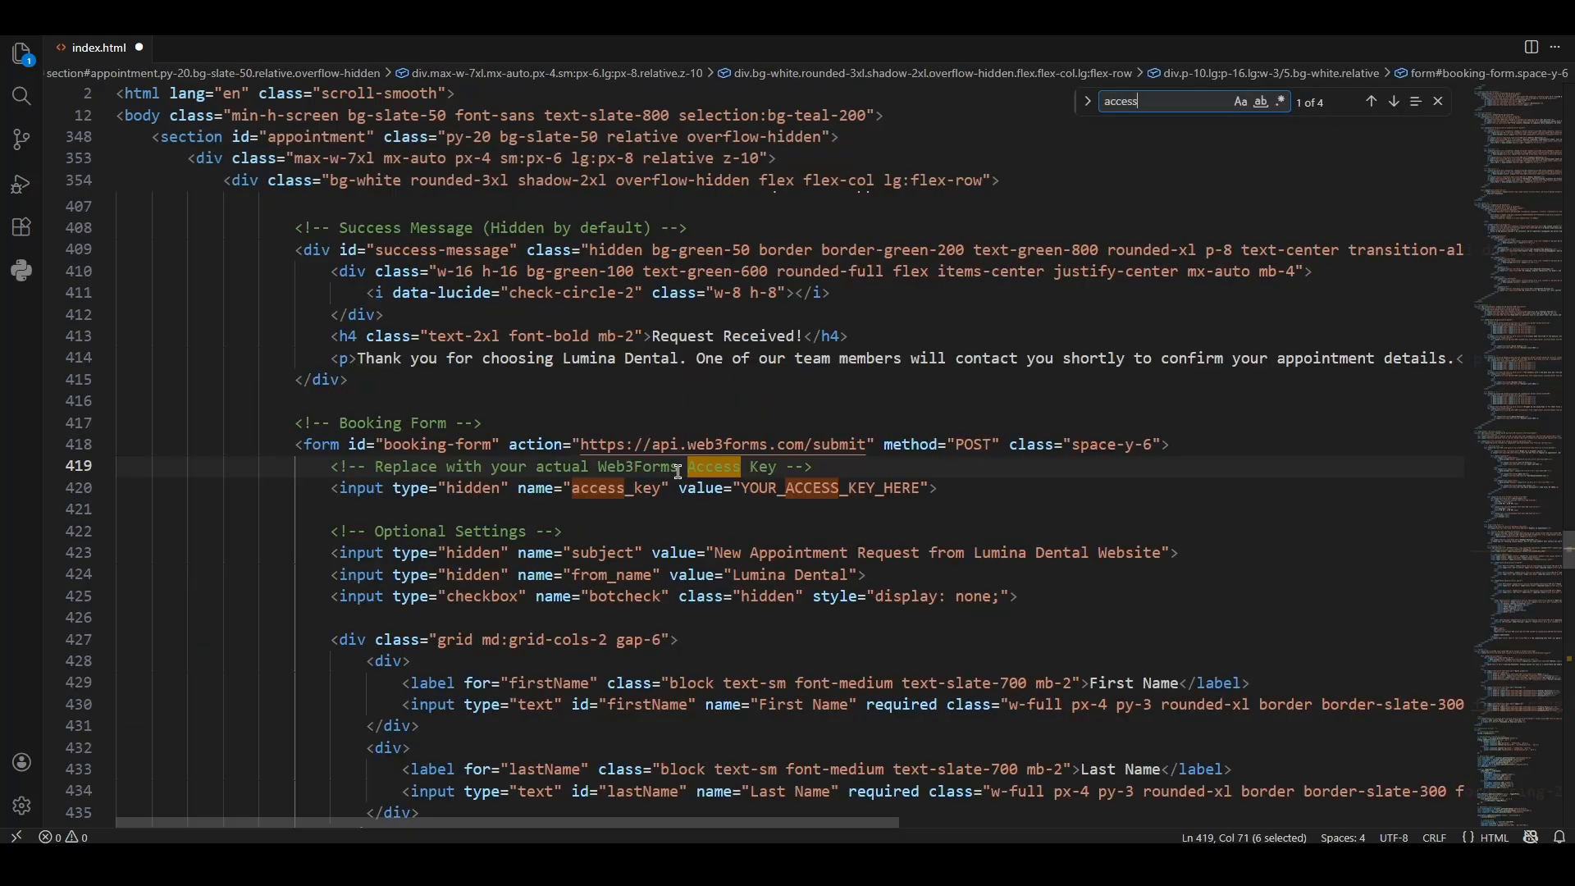
left_click(416, 511)
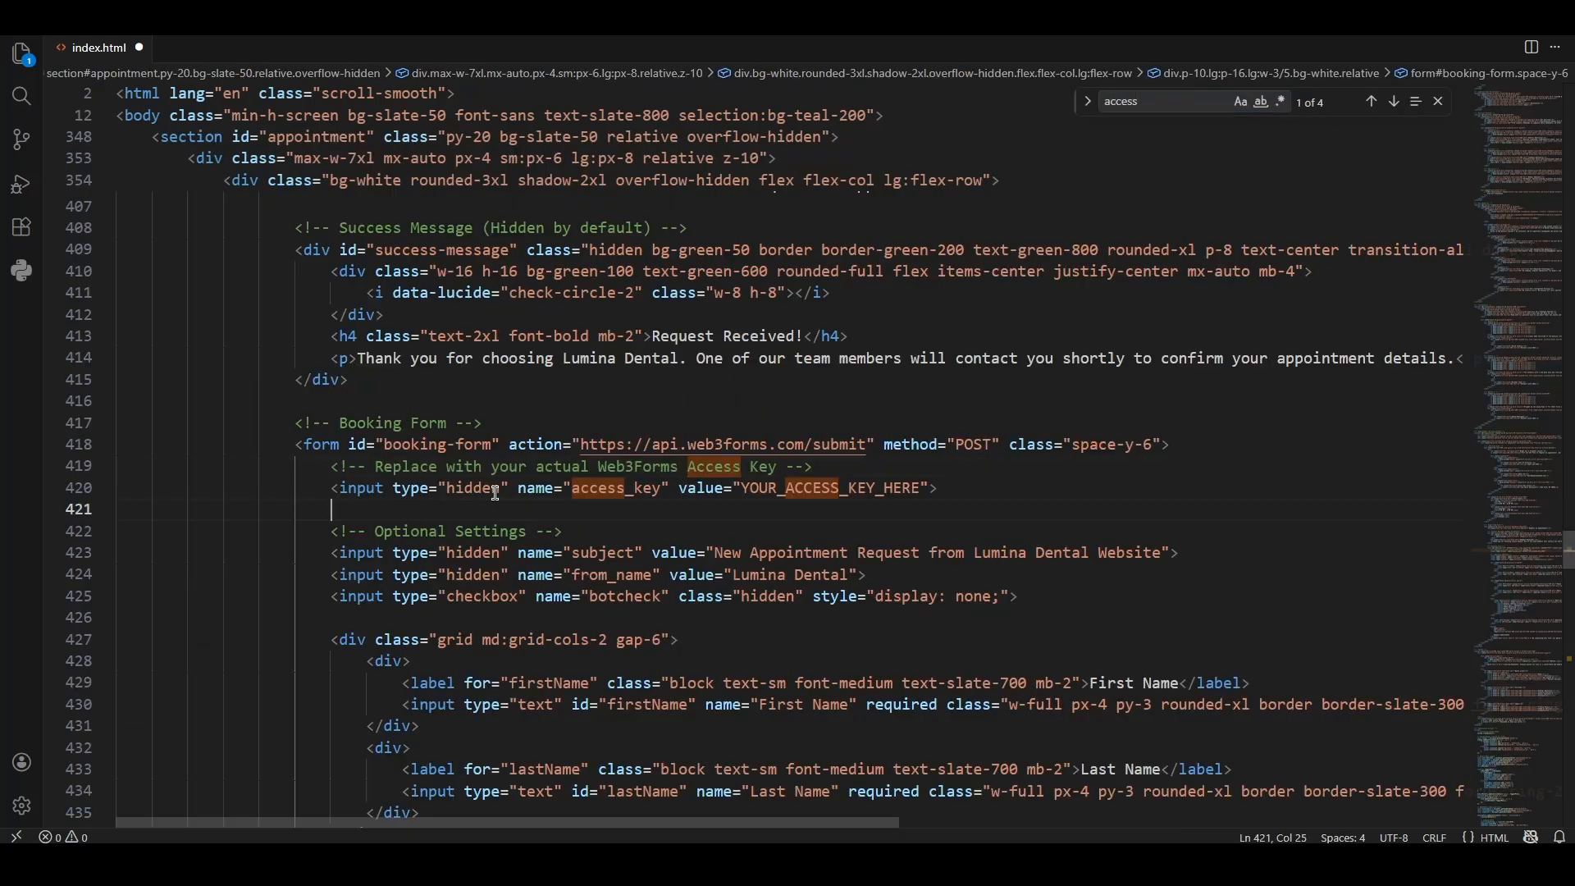
left_click_drag(744, 488, 920, 488)
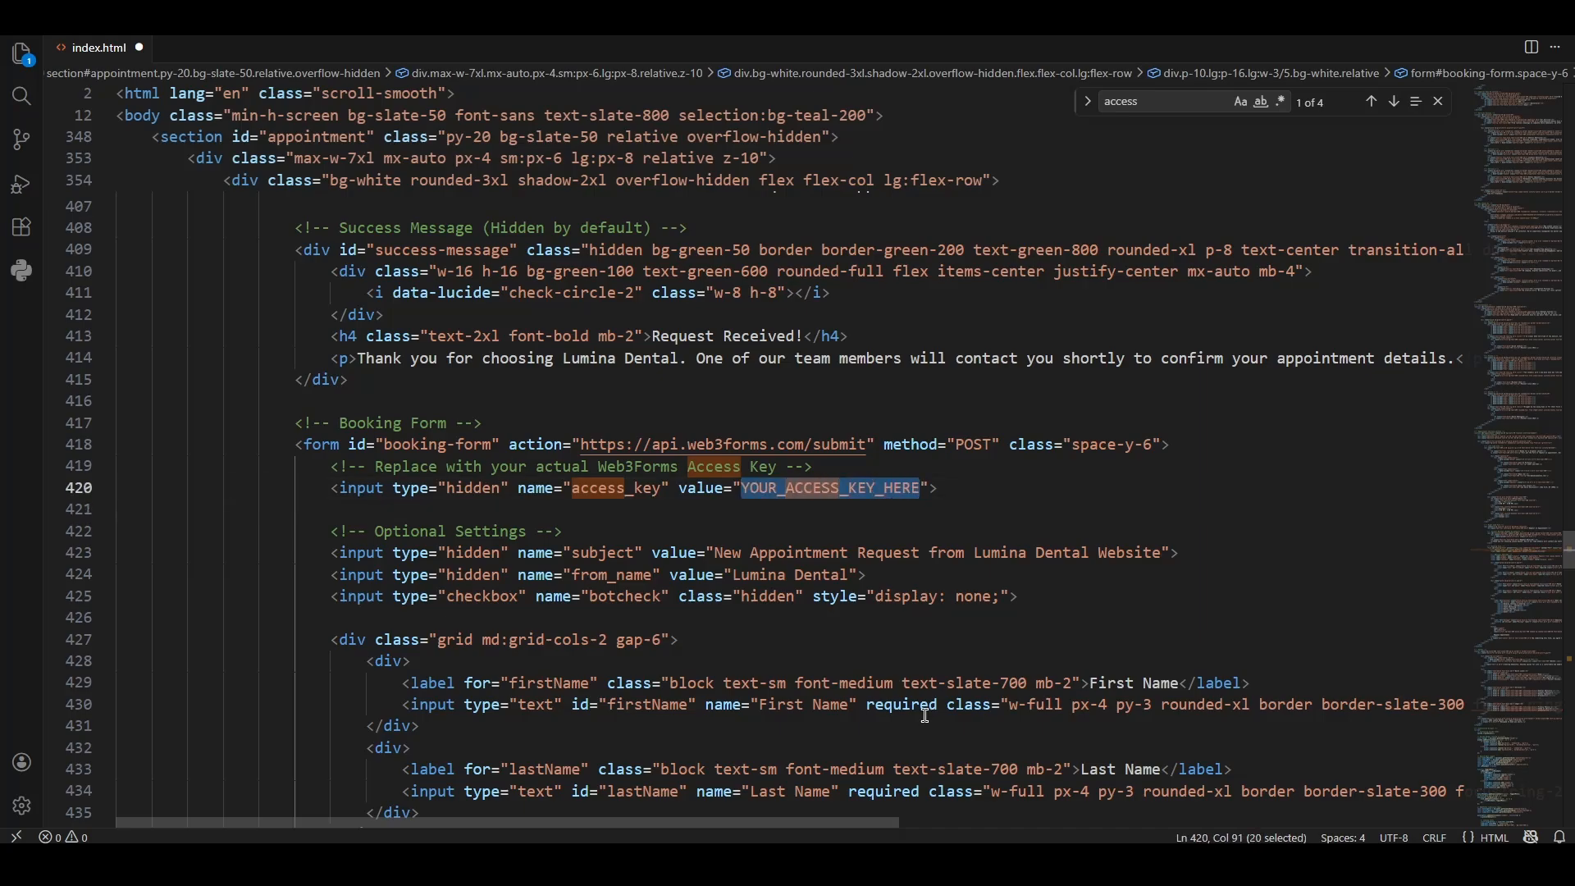
left_click(886, 792)
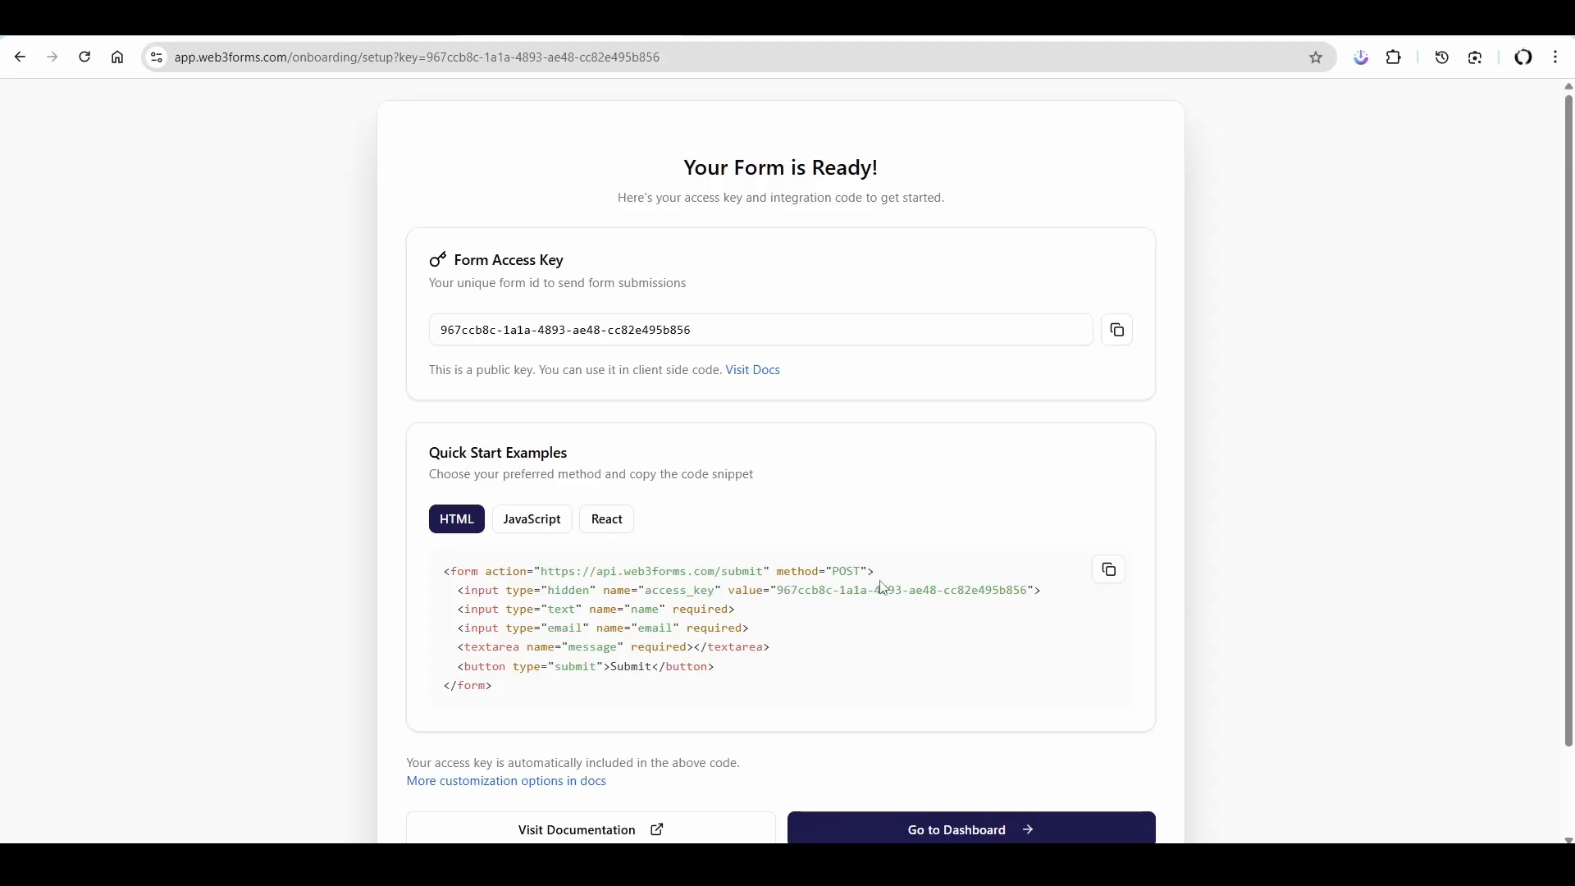
key("alt+Tab")
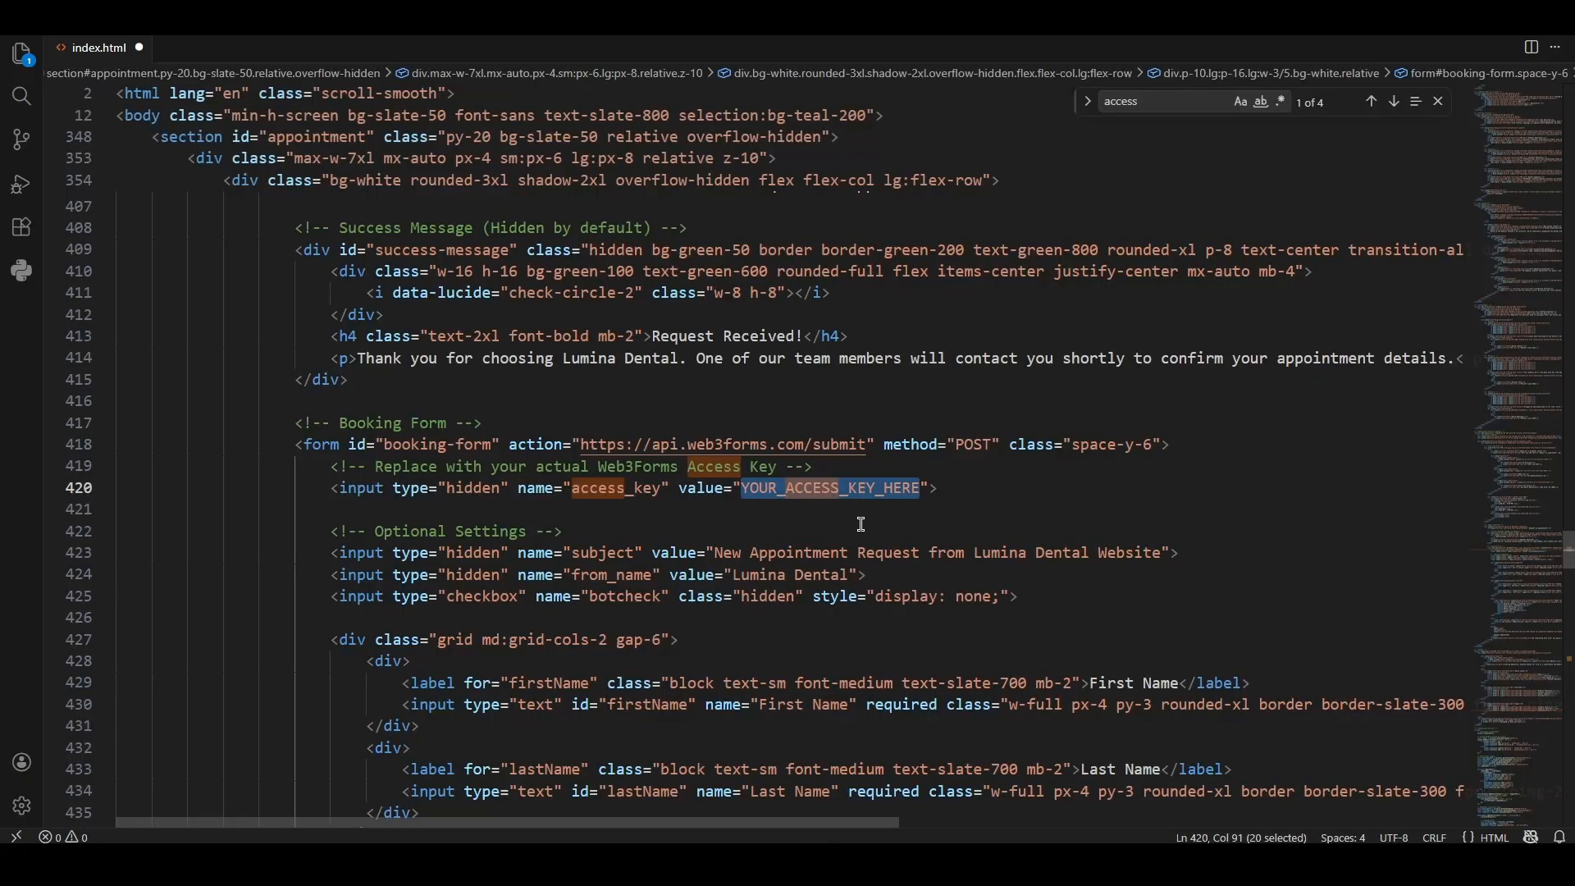
key("ctrl+v")
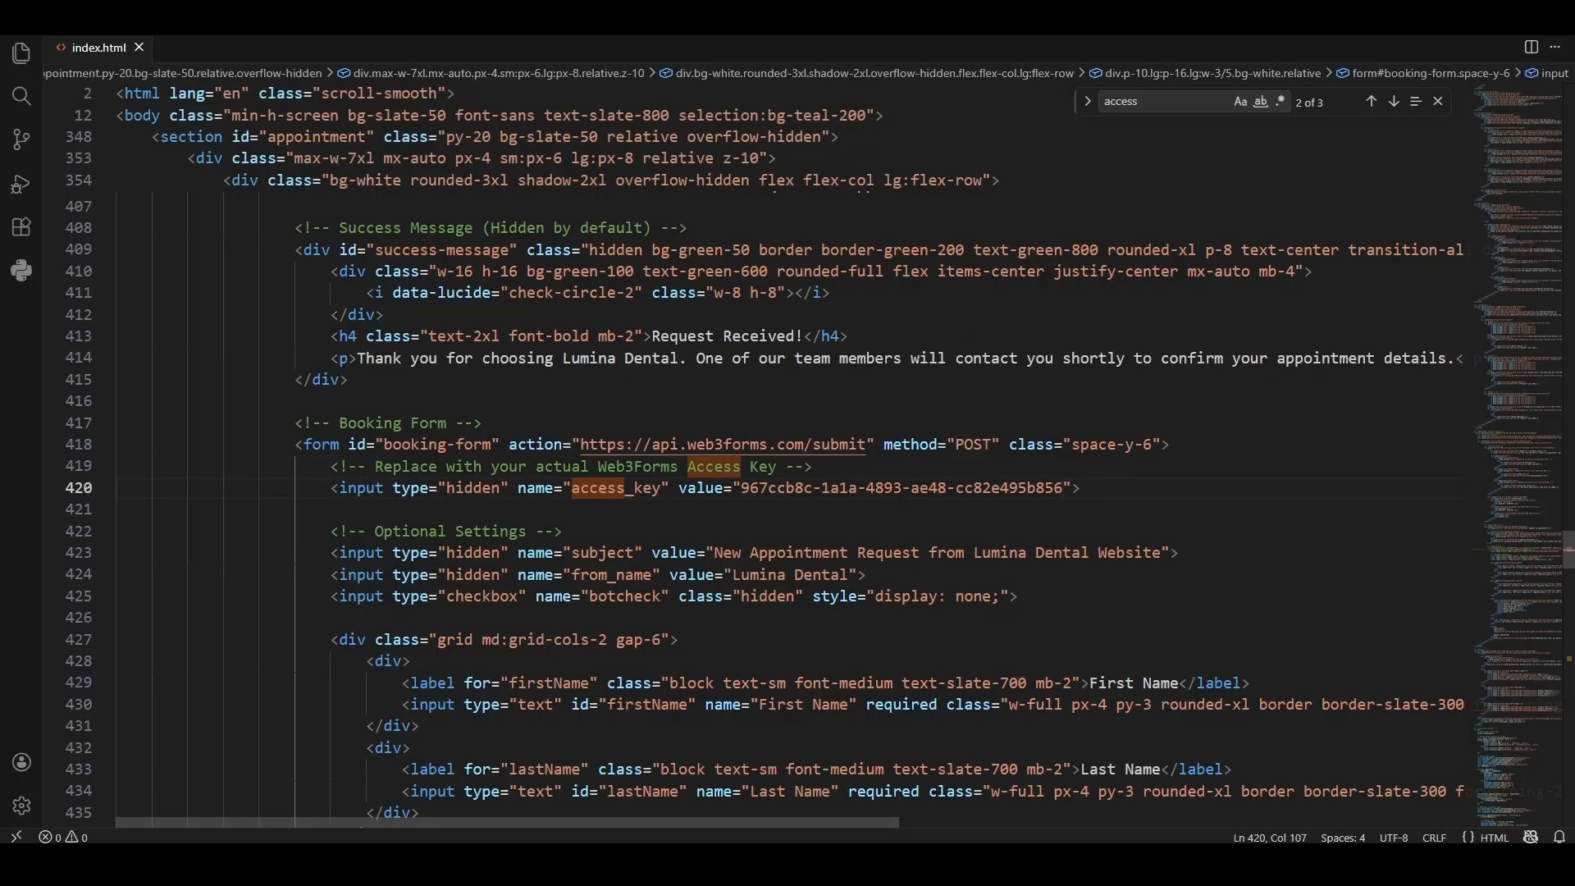
- In Cloudflare, create a new Production deployment of the dentist project by uploading the Website folder with index.html
key("alt+Tab")
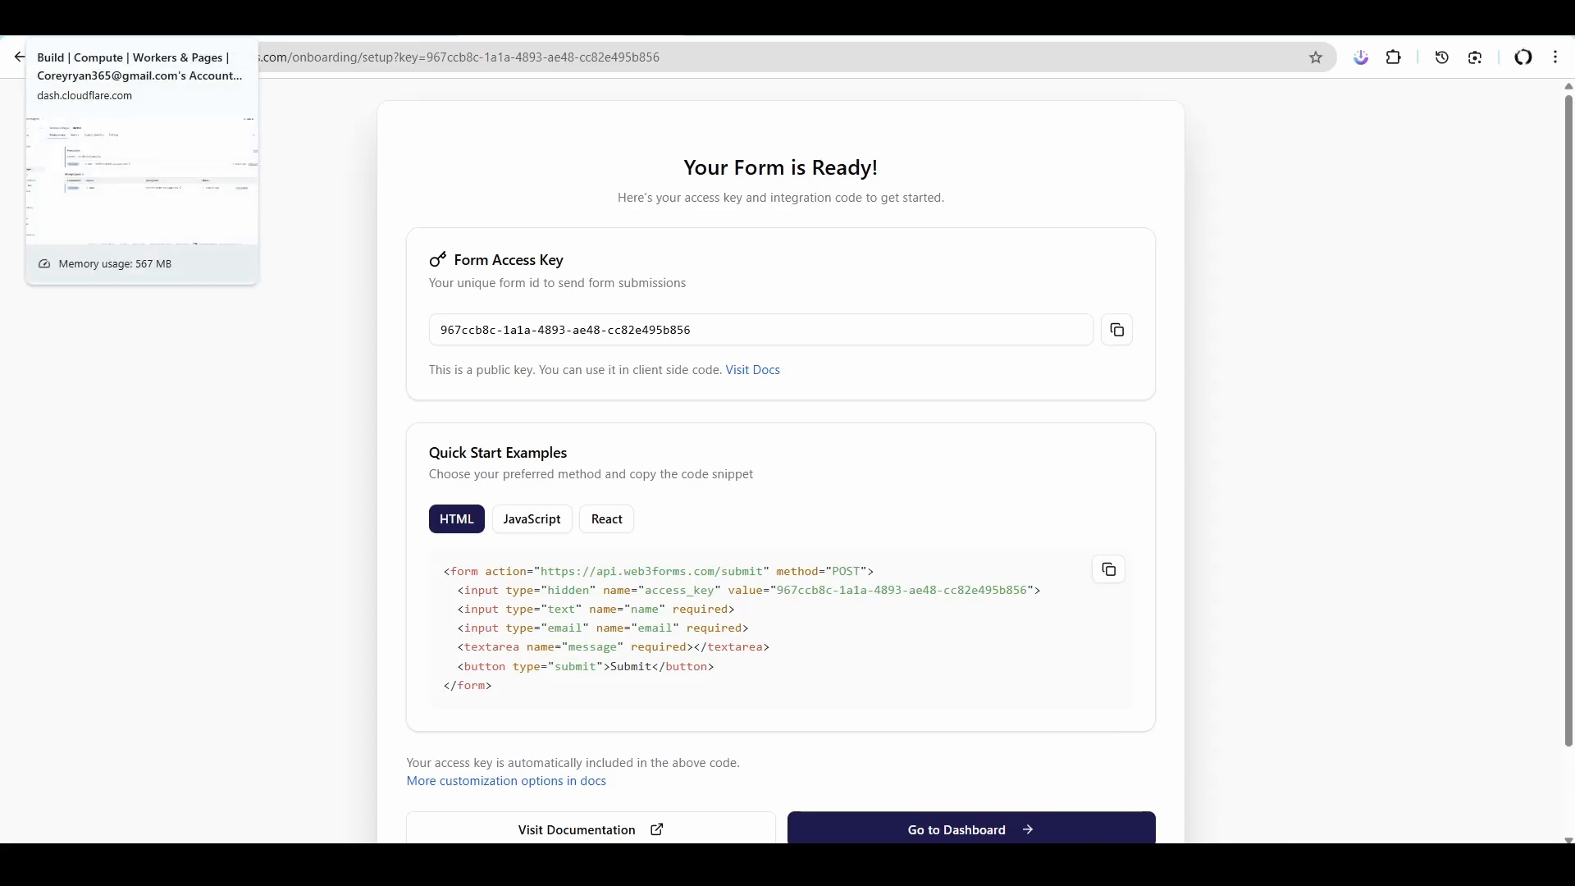
left_click(106, 19)
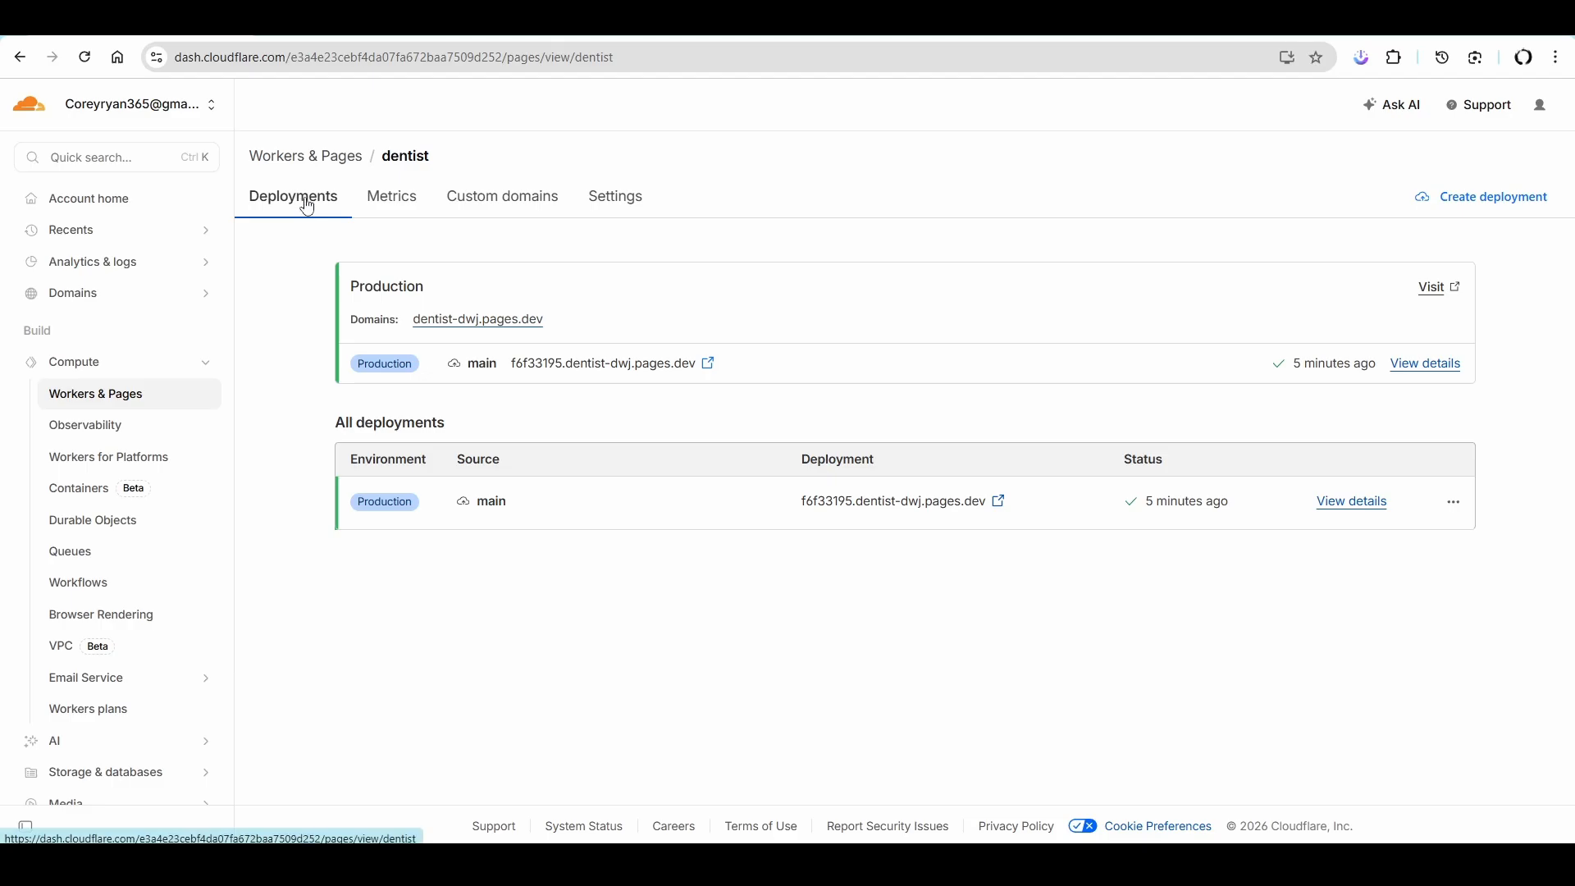
left_click(1464, 208)
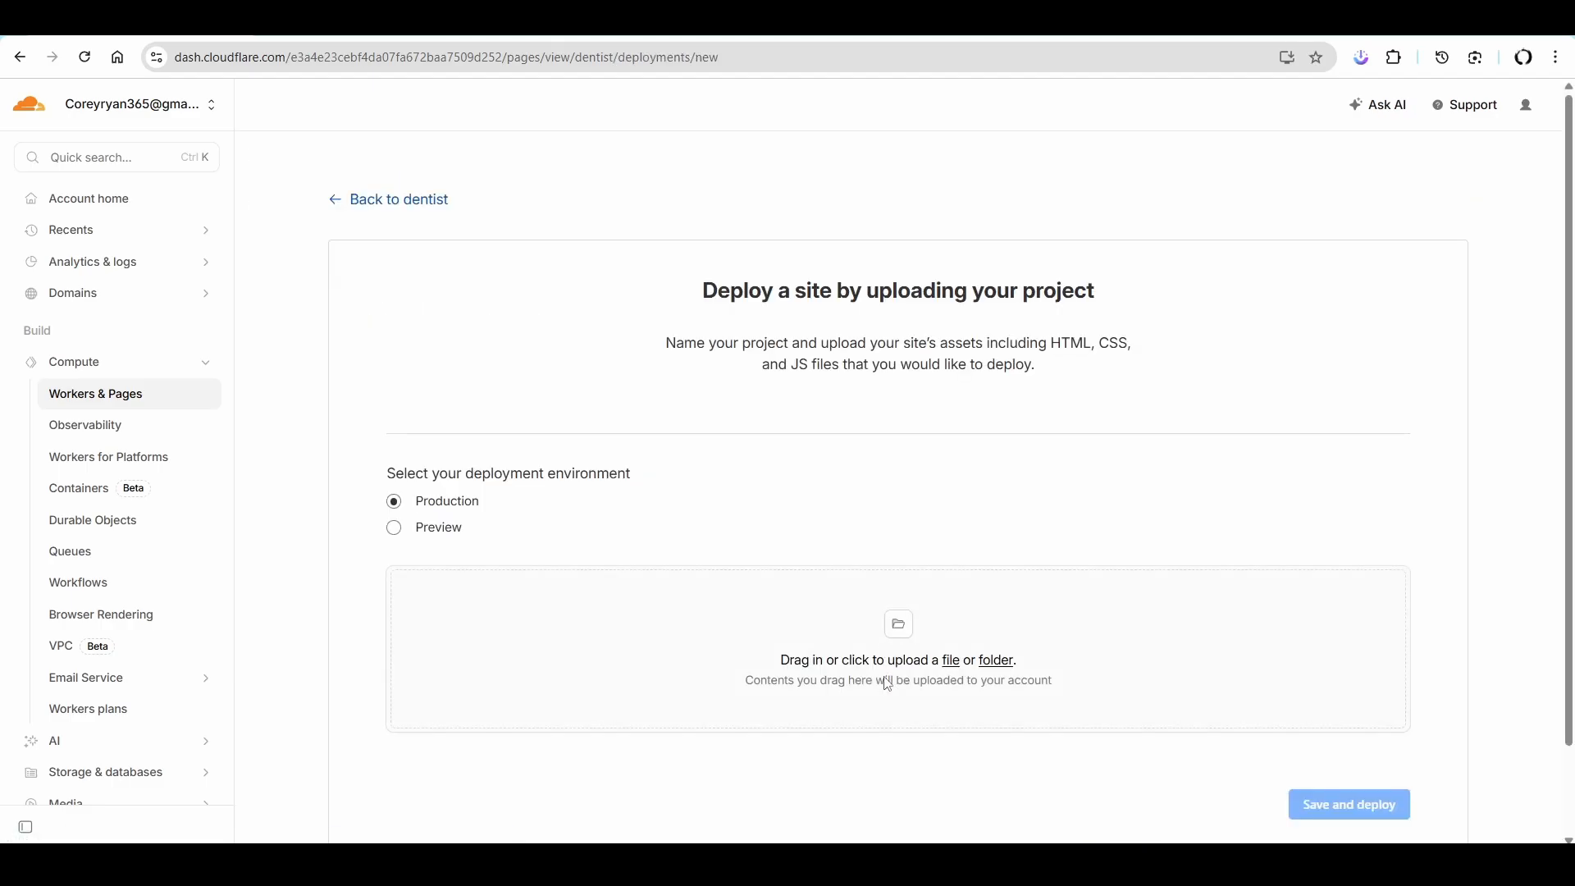
left_click(1458, 18)
left_click_drag(911, 849, 914, 657)
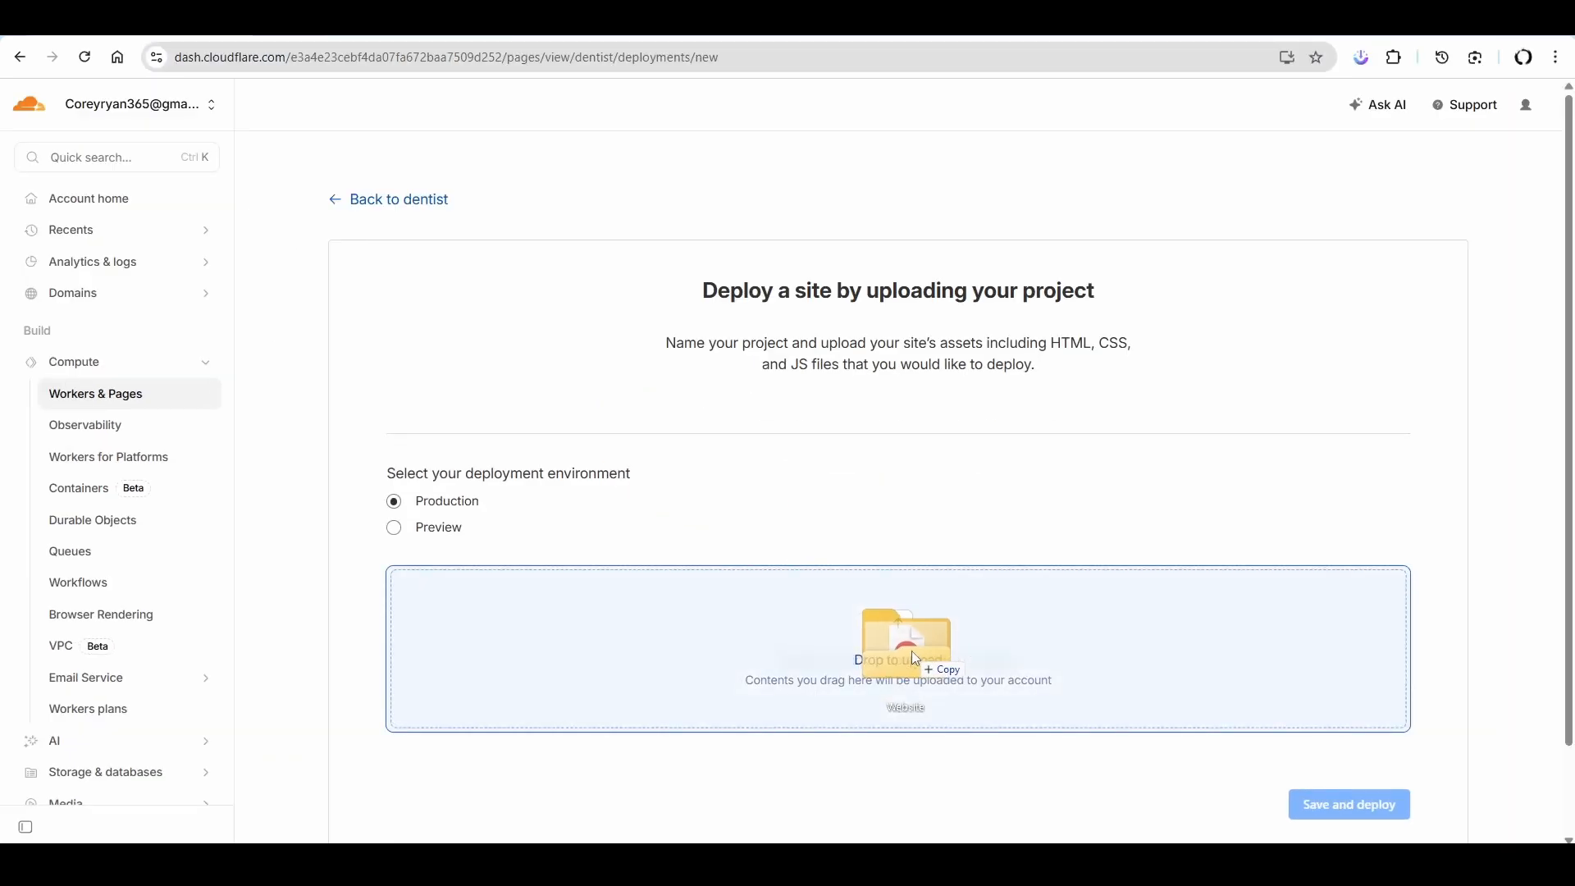
scroll(1347, 750, "down", 1)
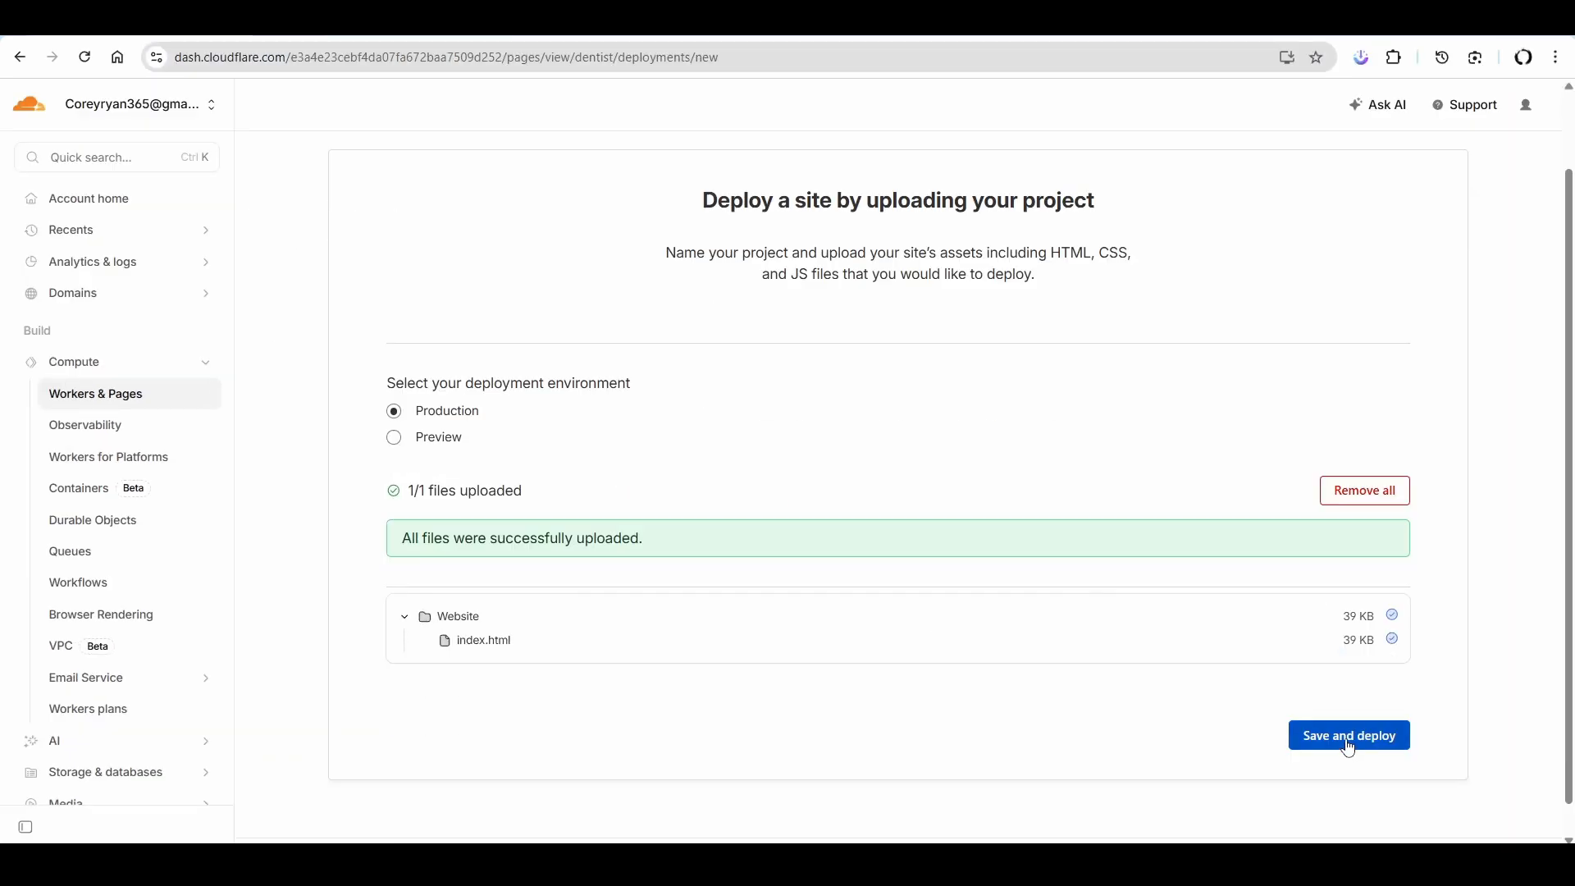
left_click(1348, 738)
left_click(1394, 431)
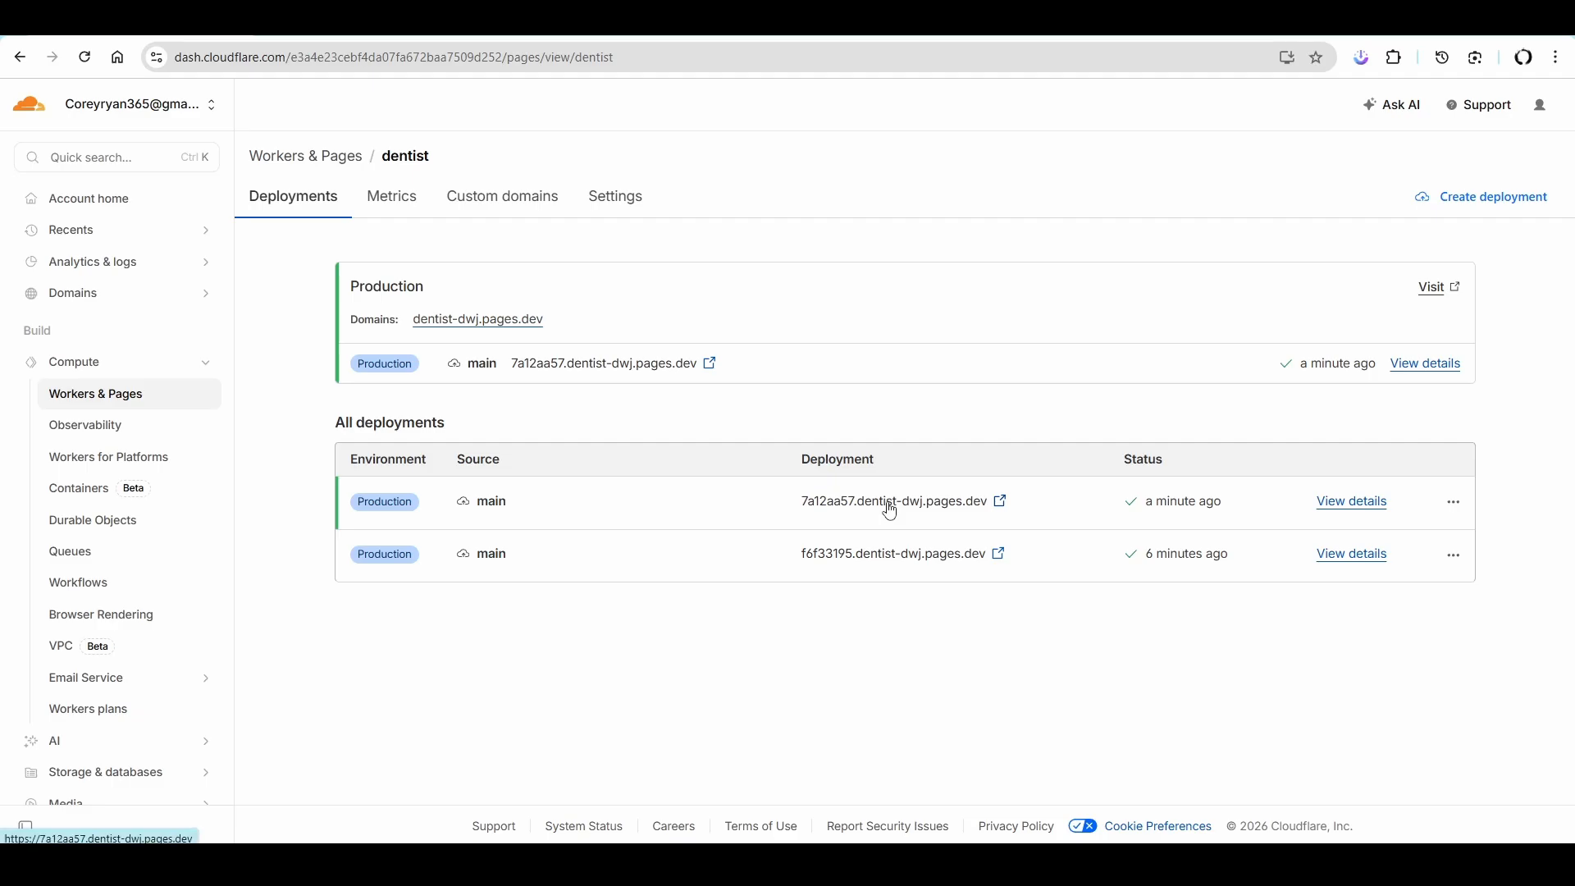
- Open the newest deployment's site and fill in the appointment form's first name, last name, email address and phone number
left_click(939, 513)
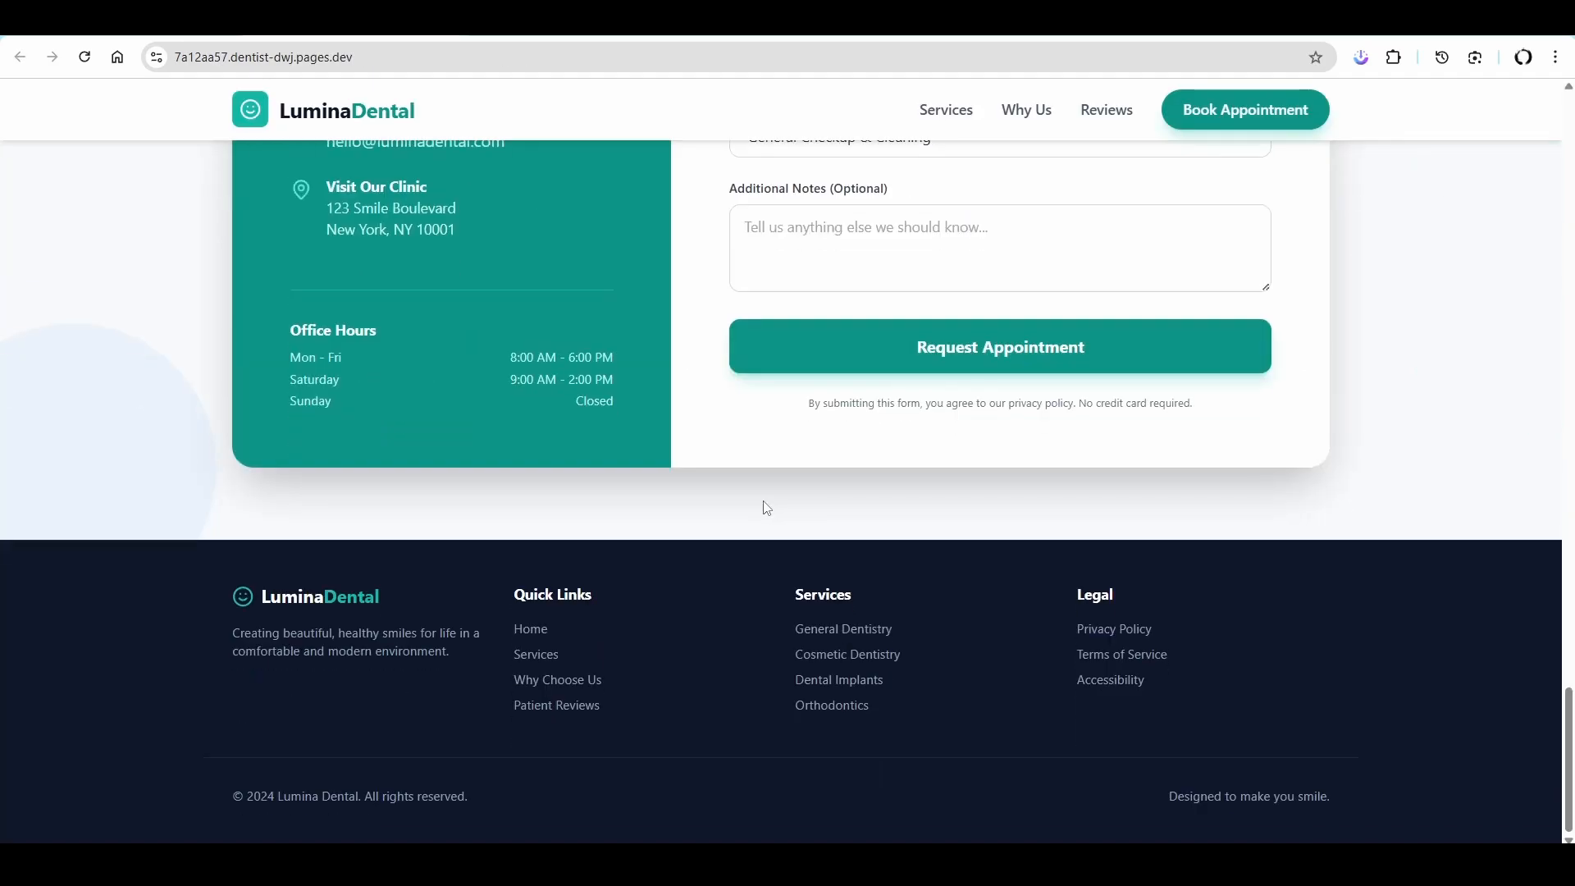
scroll(763, 503, "up", 5)
left_click(788, 408)
left_click(873, 509)
left_click(787, 495)
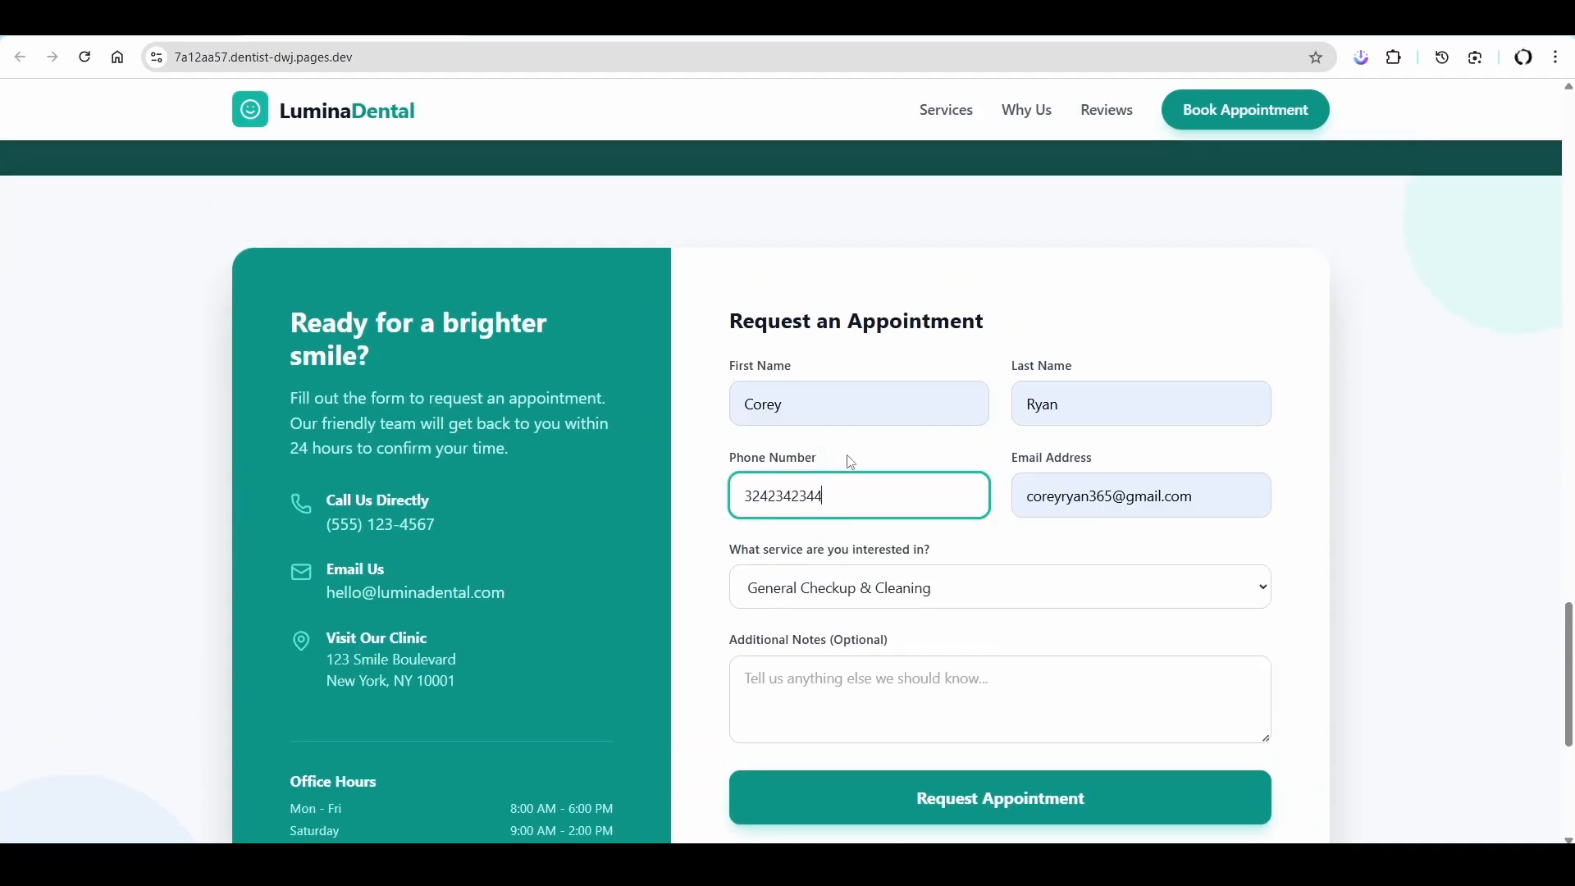
- Choose Tooth Pain / Emergency as the service, enter dfgsdgfdf as the additional notes, and submit the appointment request
left_click(913, 589)
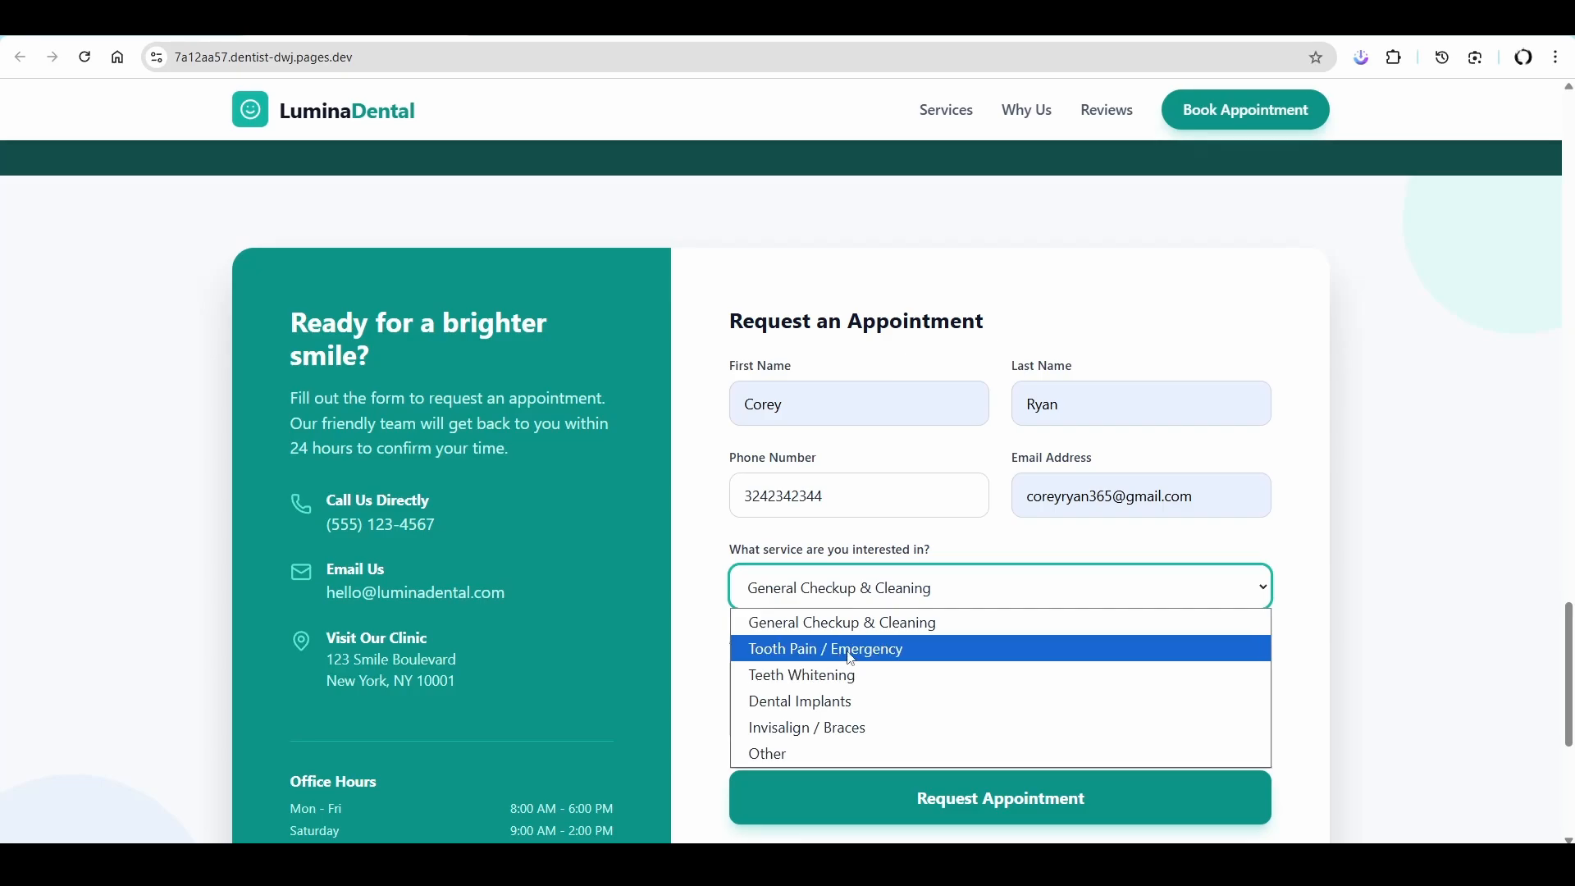
left_click(839, 651)
left_click(803, 681)
type("dfgsdgfdf")
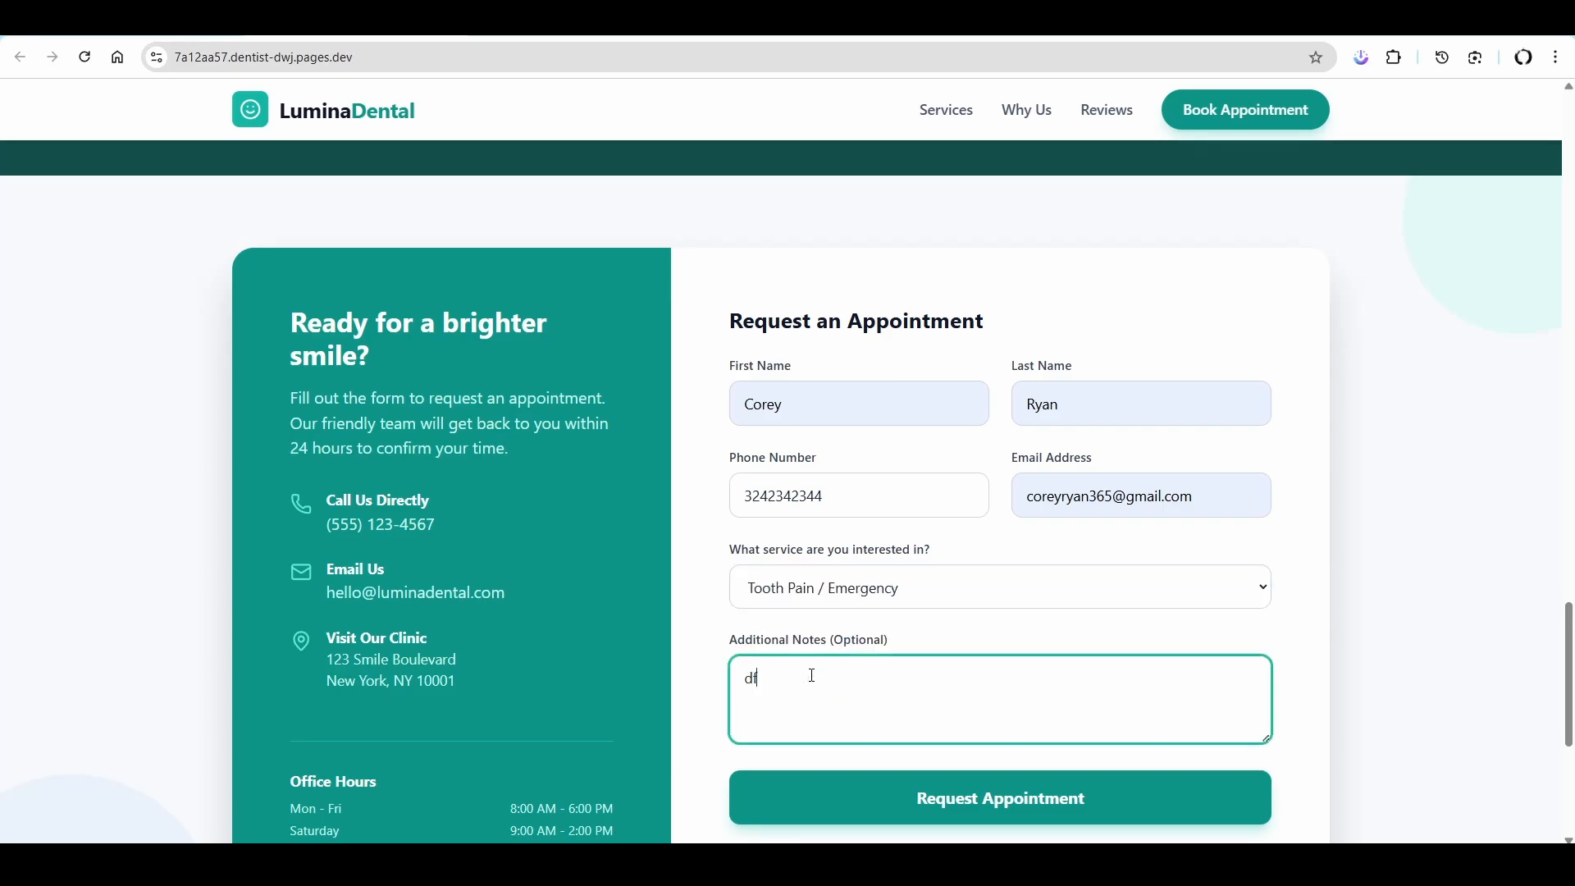
left_click(963, 814)
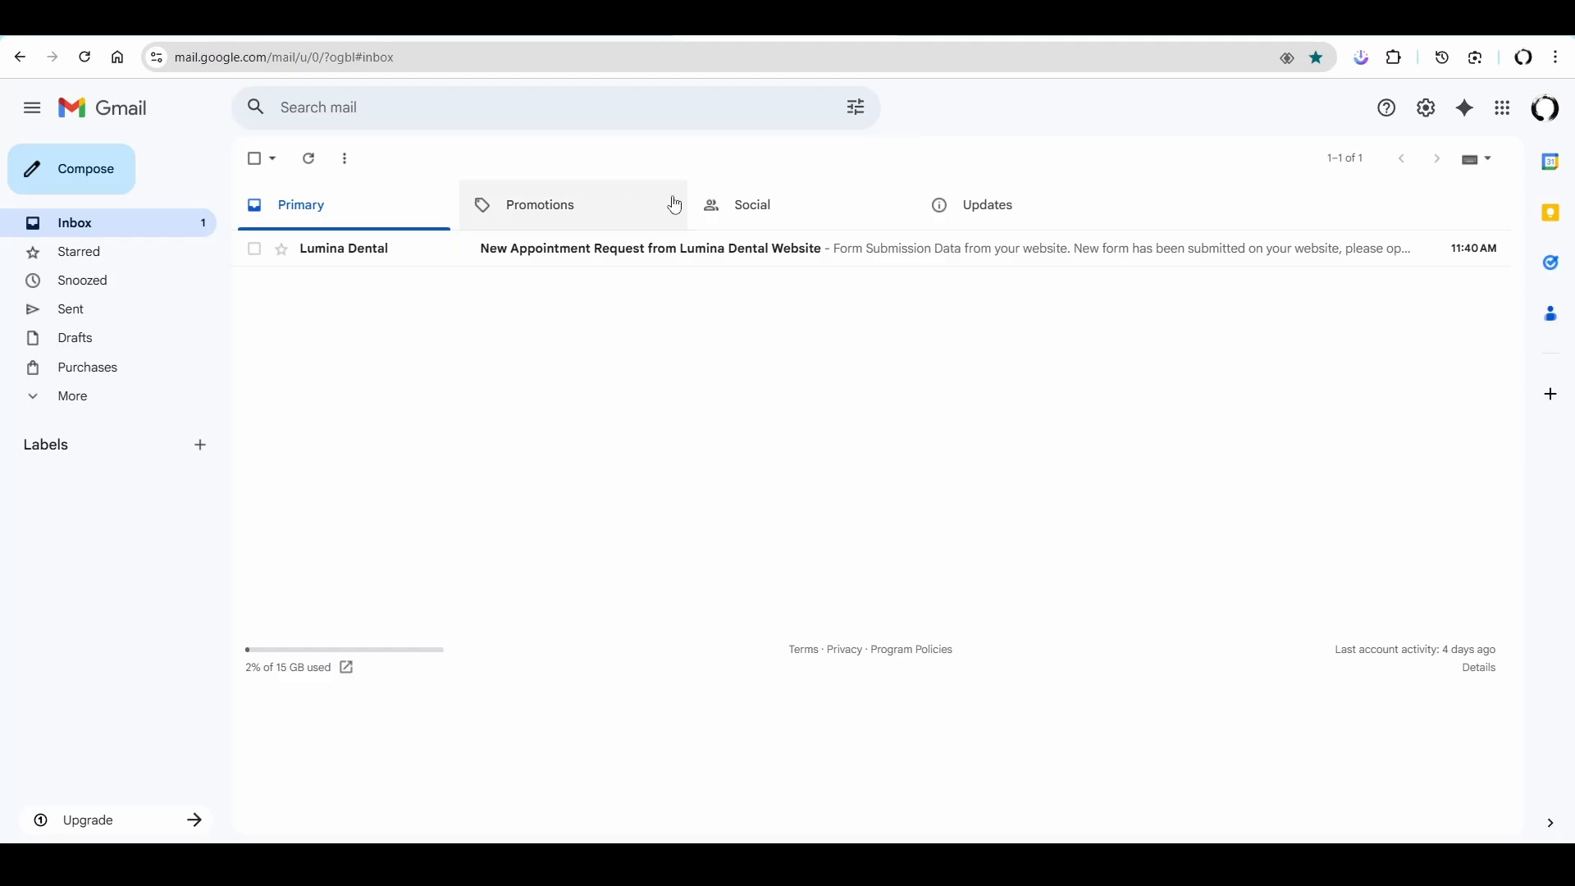
- In Gmail, open the Lumina Dental appointment request email and check the submitted form data
left_click(729, 254)
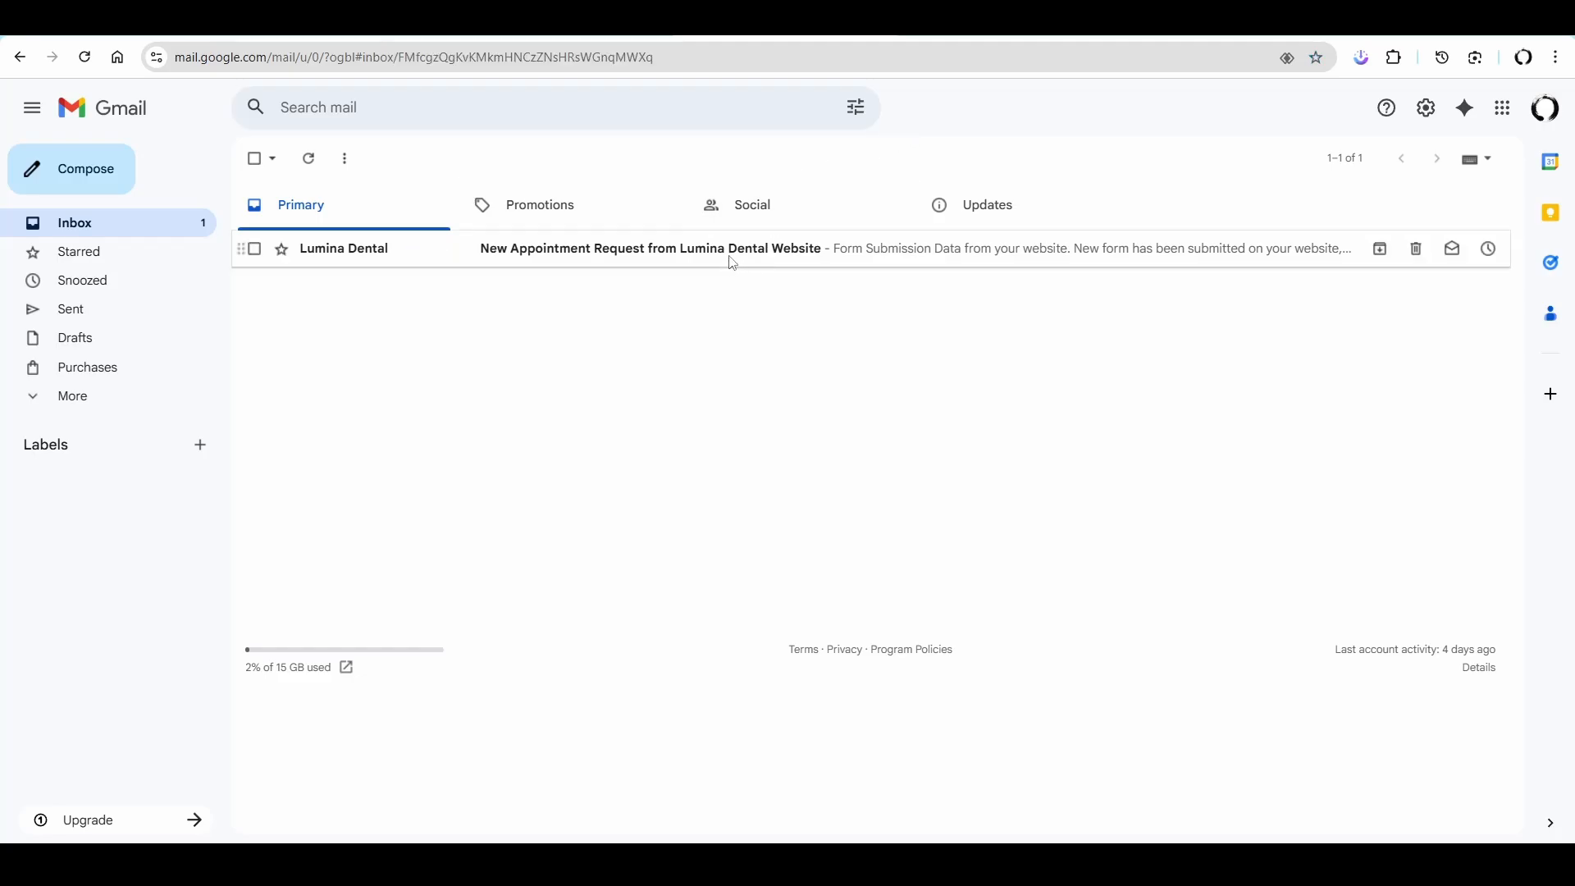
scroll(802, 487, "down", 3)
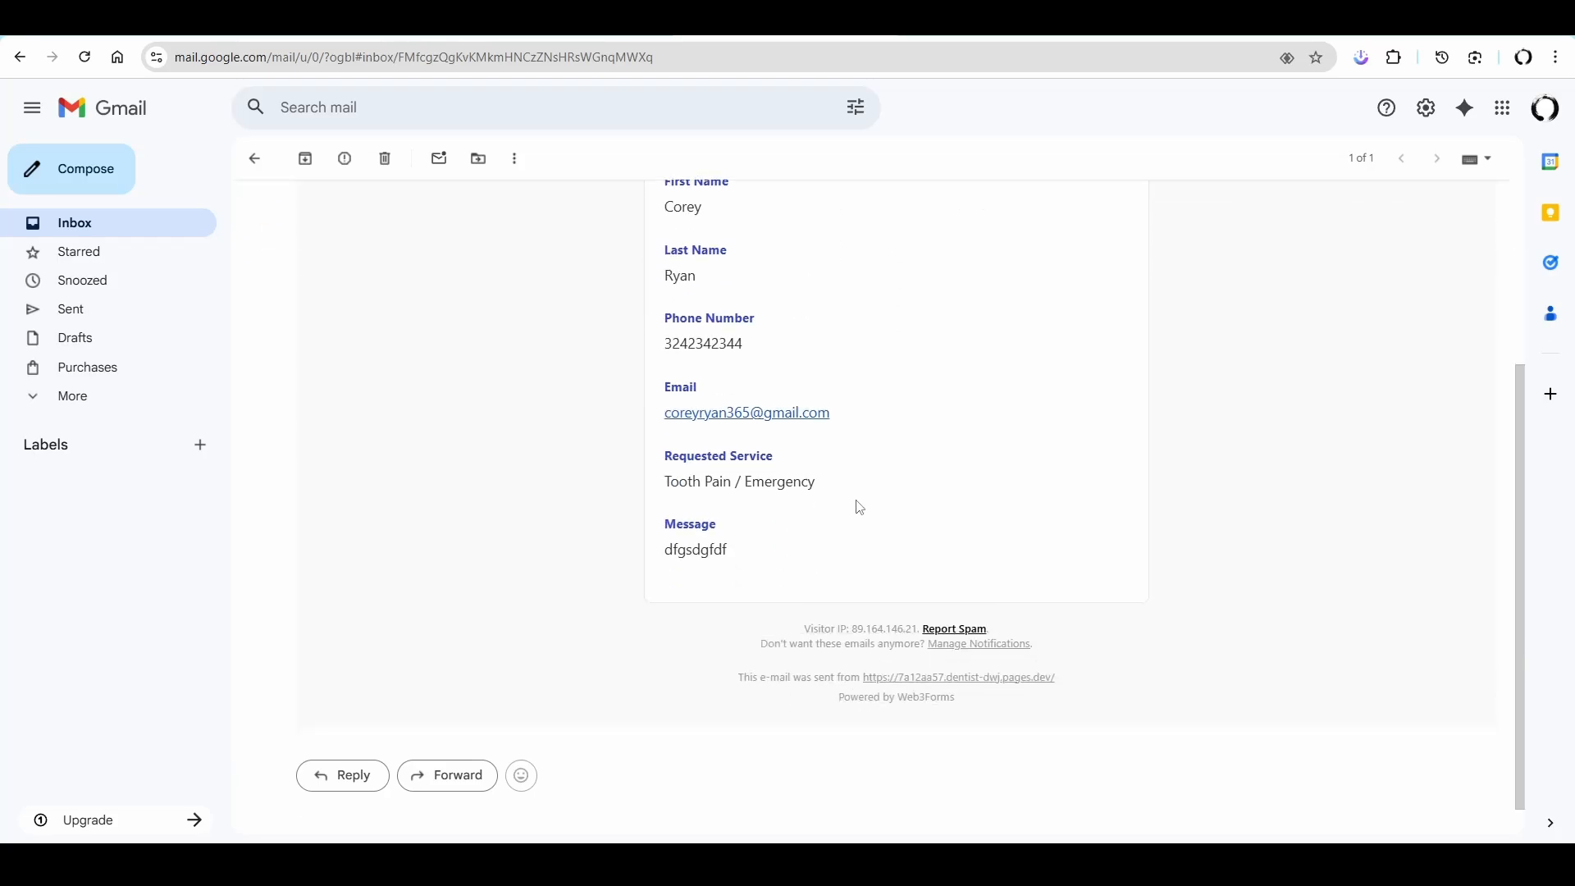
scroll(829, 499, "up", 5)
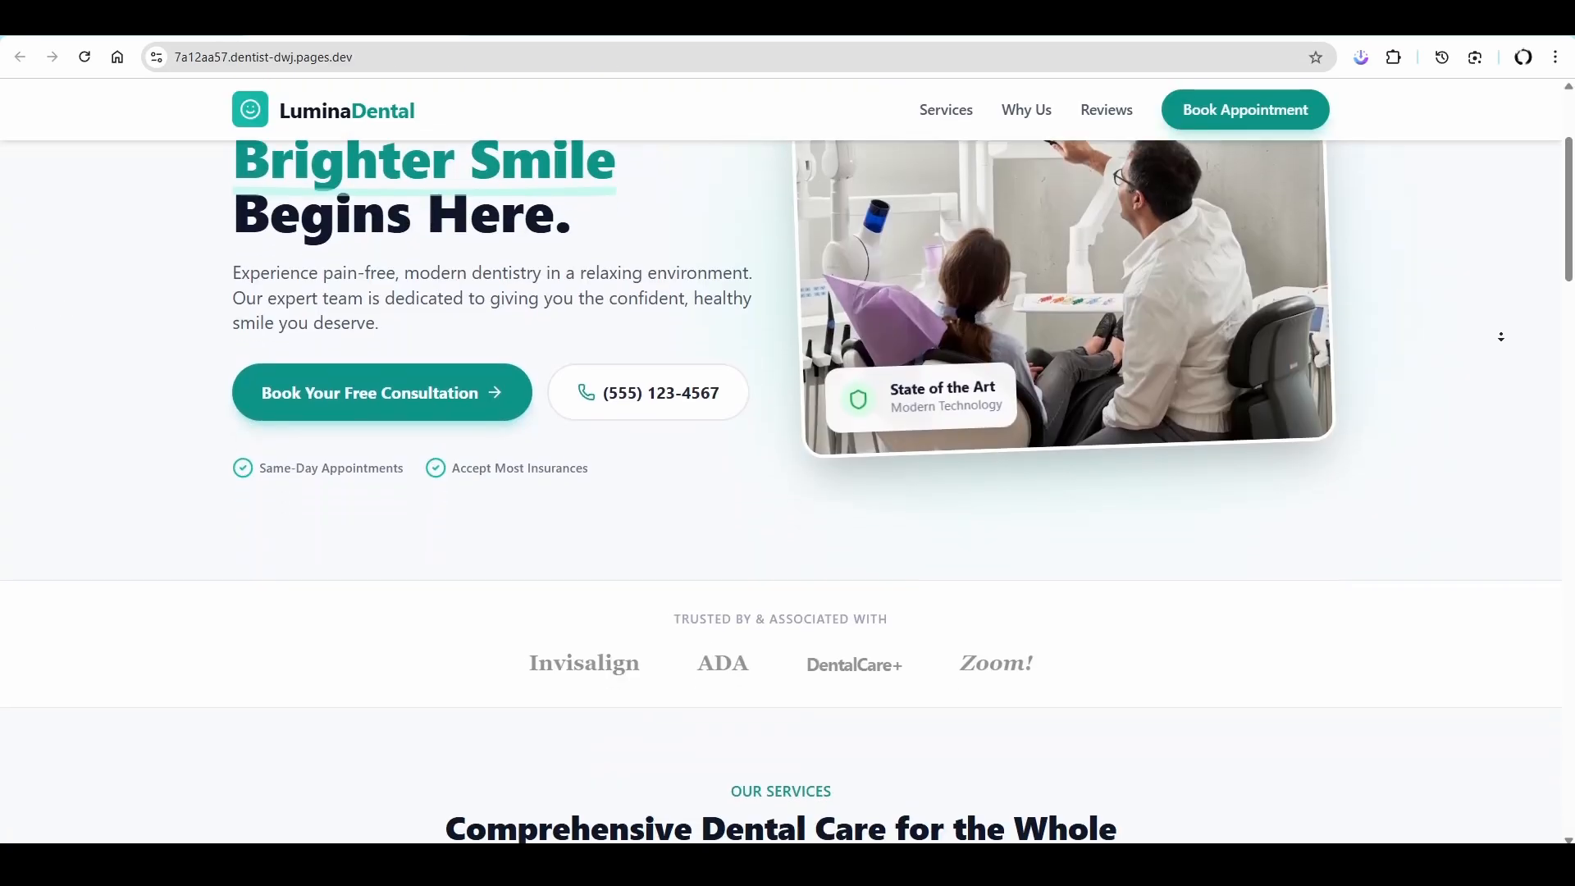
- Review the redeployed dental site's sections from the hero area down to the footer
scroll(1496, 331, "down", 4)
scroll(1496, 331, "down", 13)
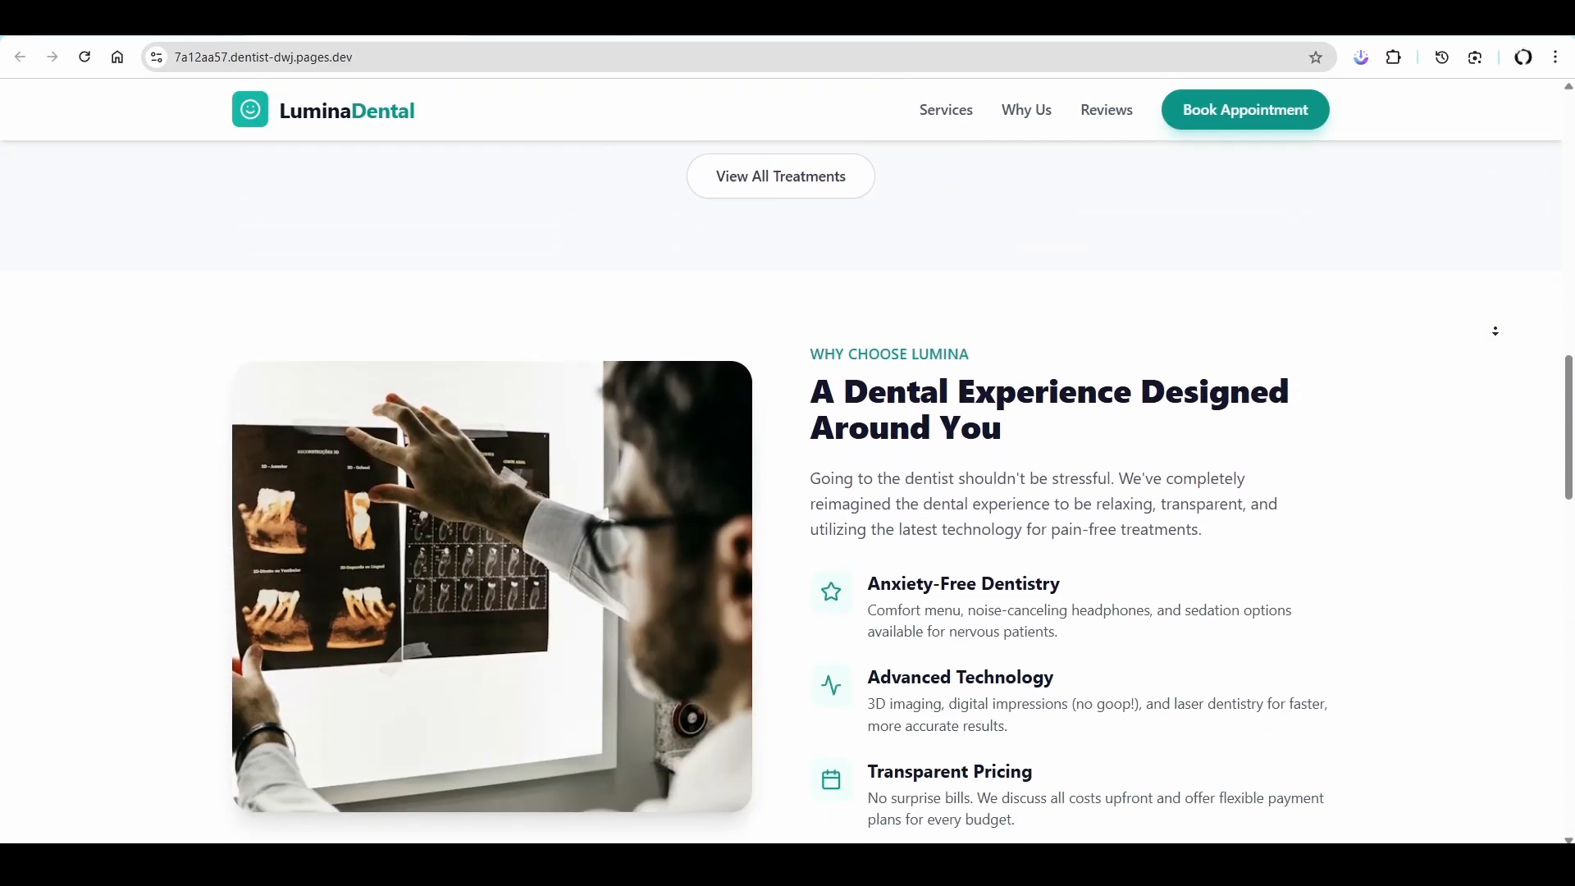
scroll(1496, 322, "down", 8)
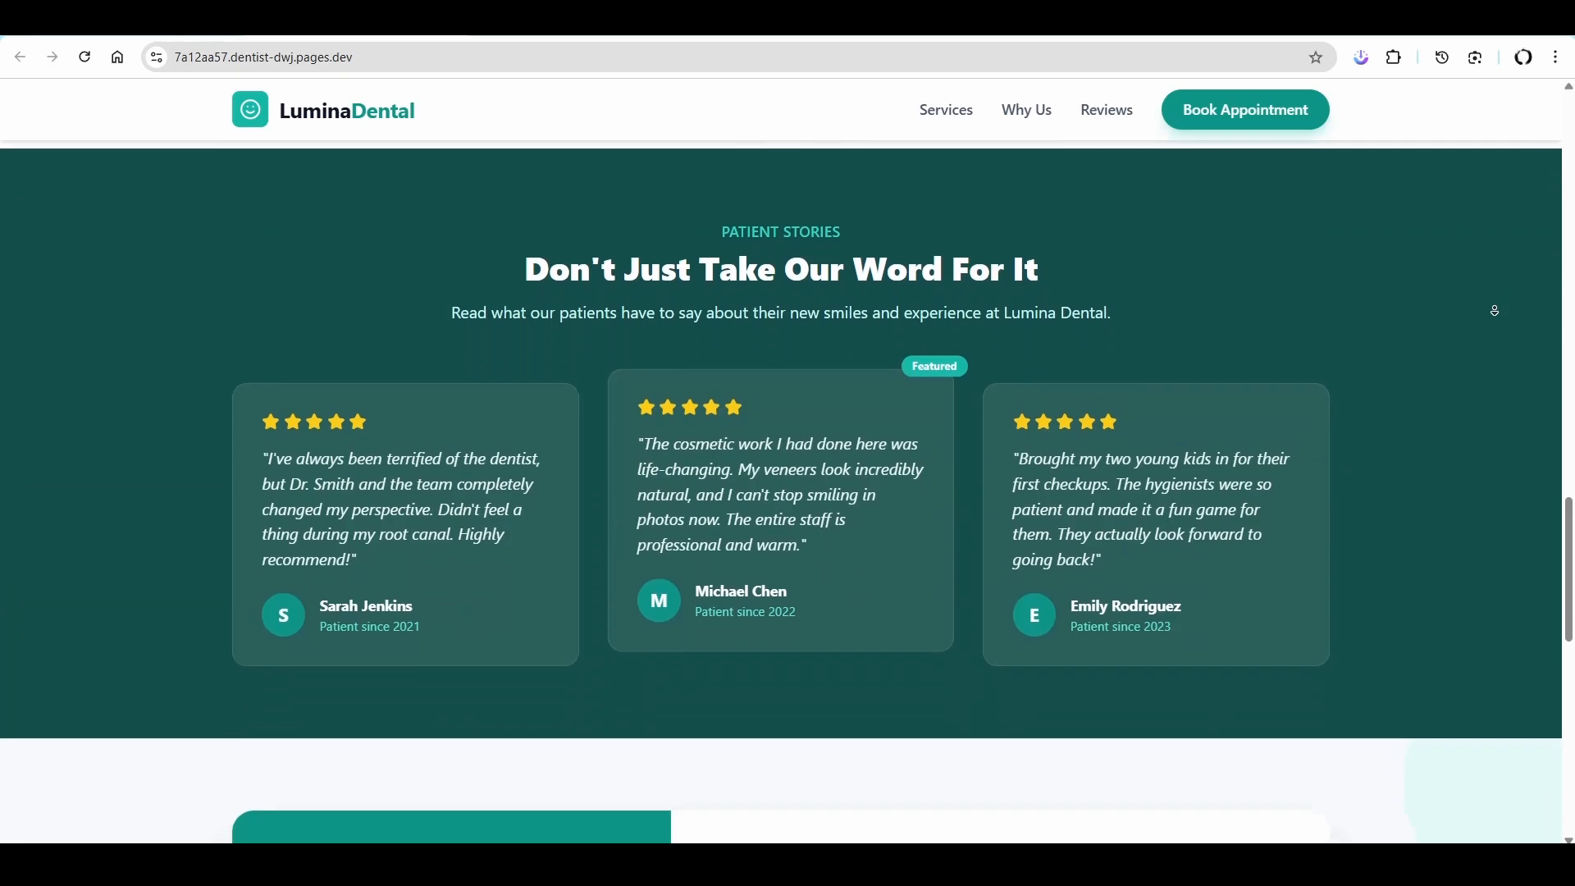
scroll(1495, 311, "down", 2)
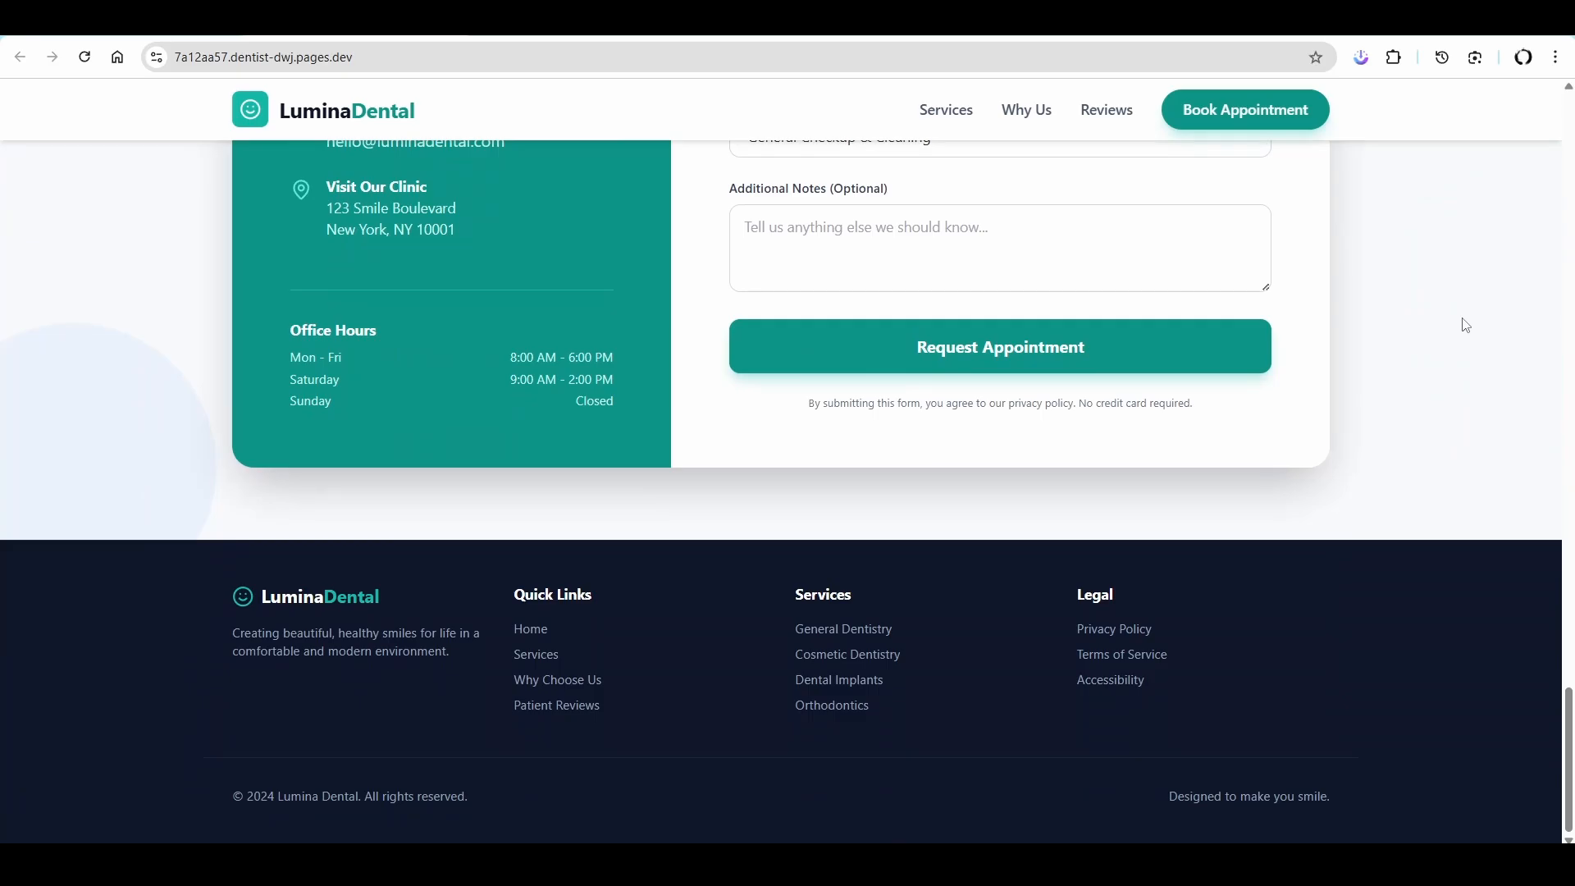
- Check the top of the site's mobile layout in the developer tools and switch the emulated device to iPhone SE
key("ctrl+shift+i")
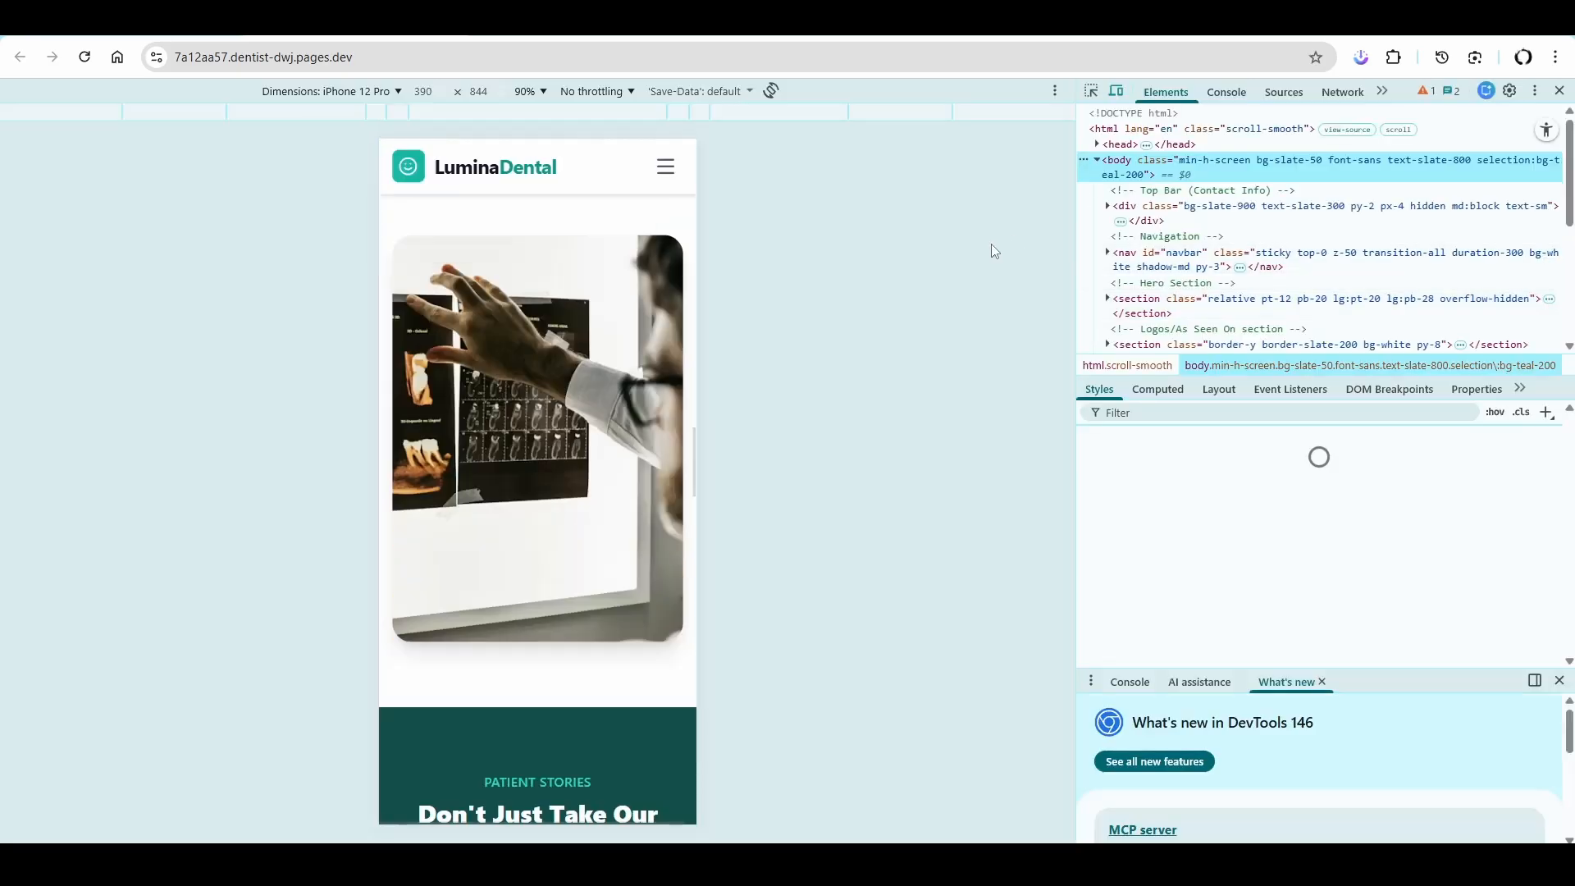
scroll(598, 334, "up", 15)
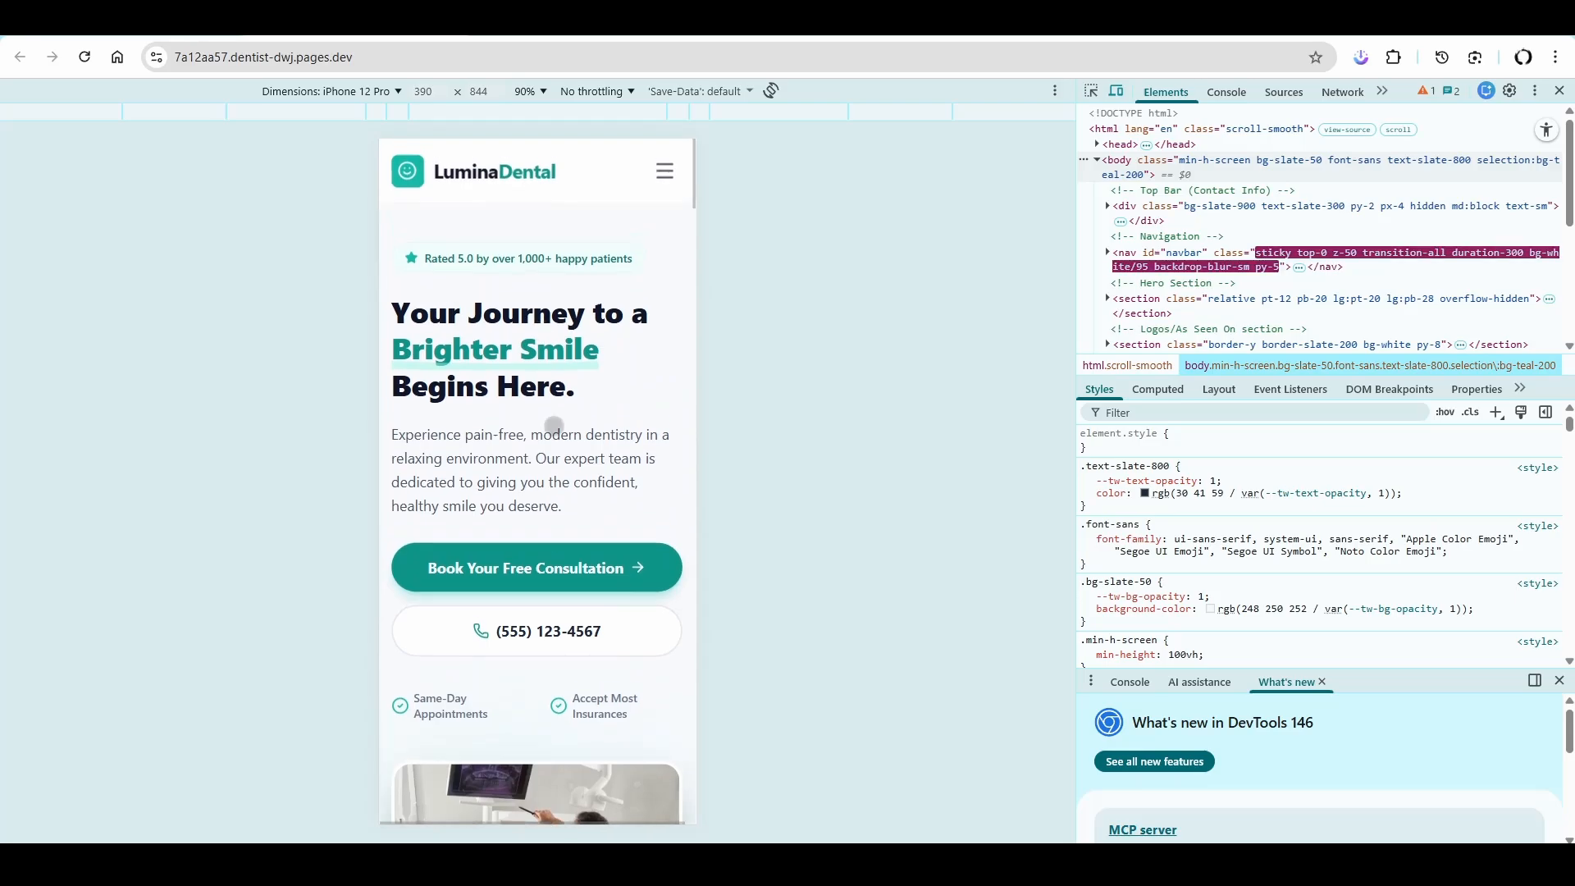
left_click(348, 93)
left_click(352, 164)
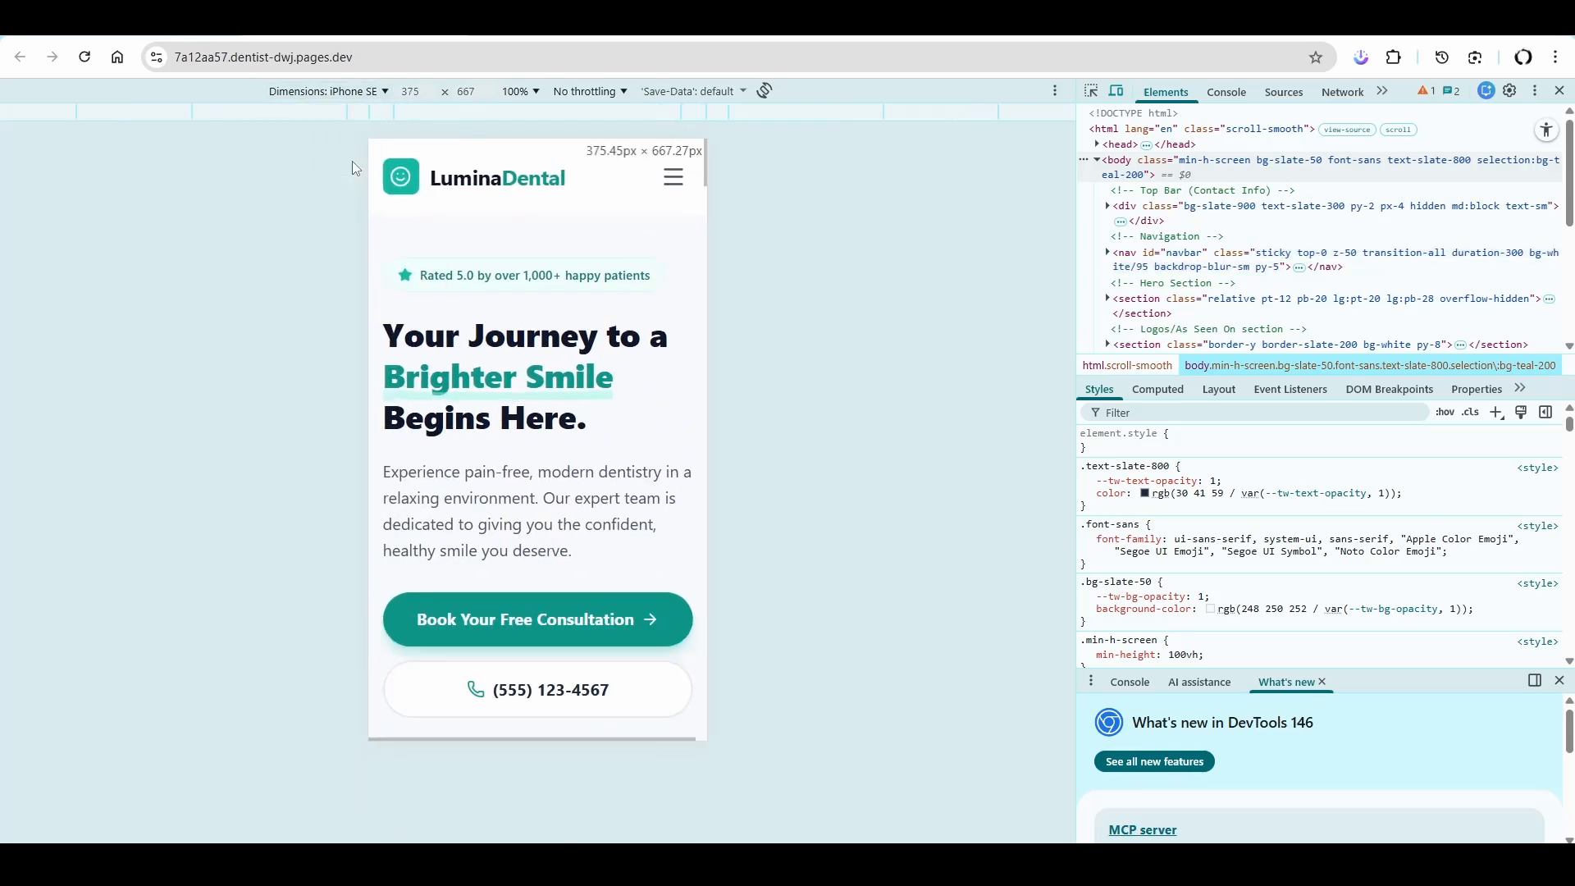